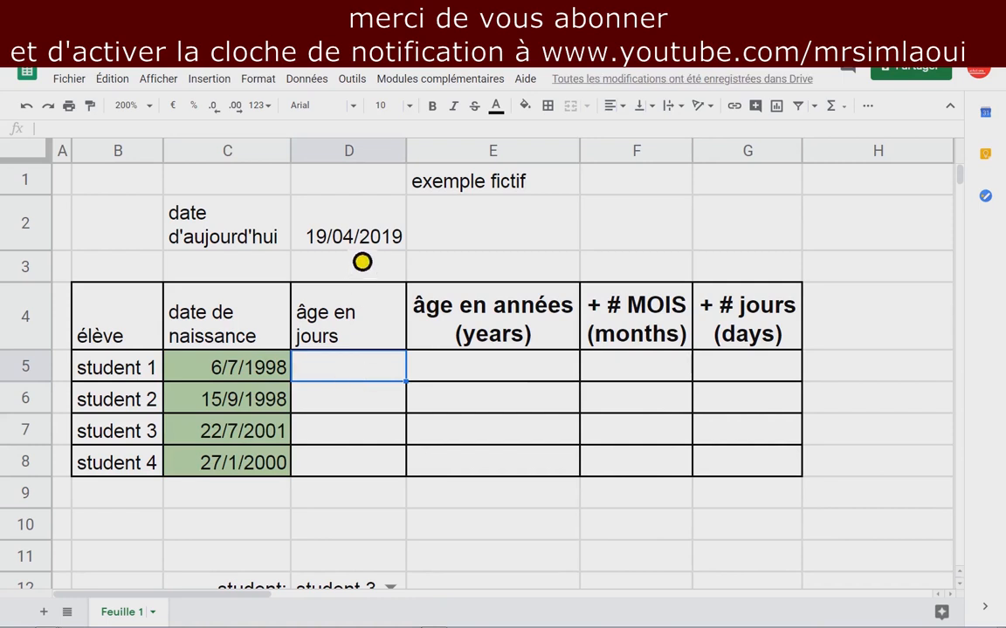
Enter the formula =AUJOURDHUI() in cell D2 for today's date.
left_click(358, 234)
type("=aujoud")
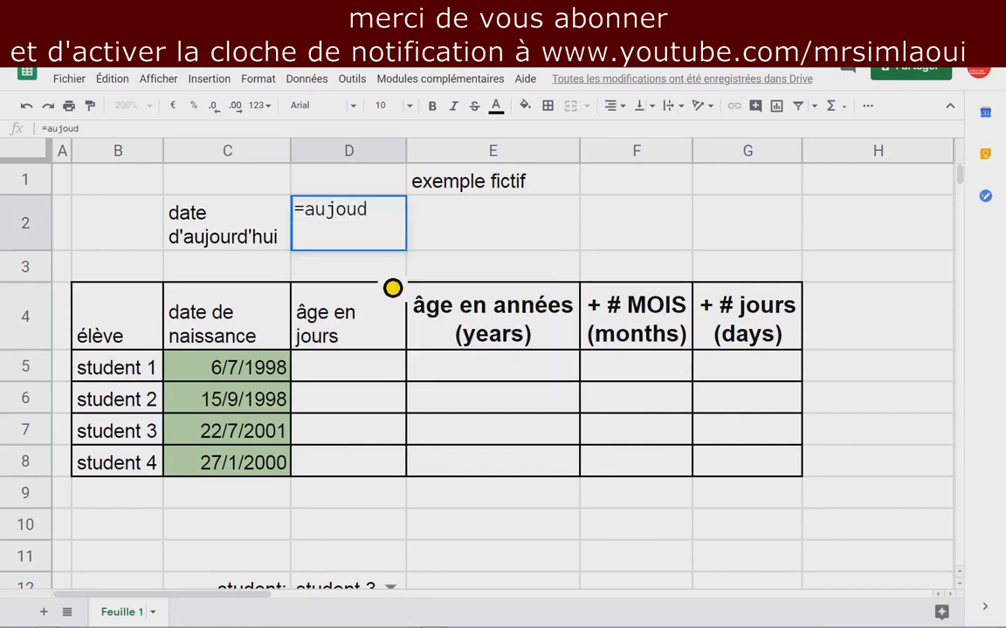
key("BackSpace")
left_click(354, 262)
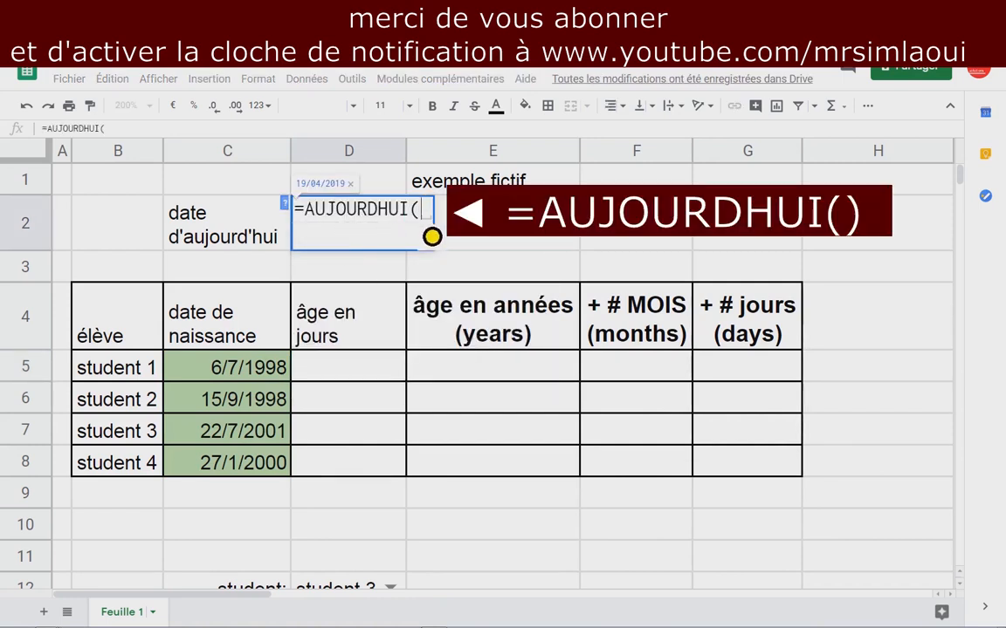
type(")")
key("Return")
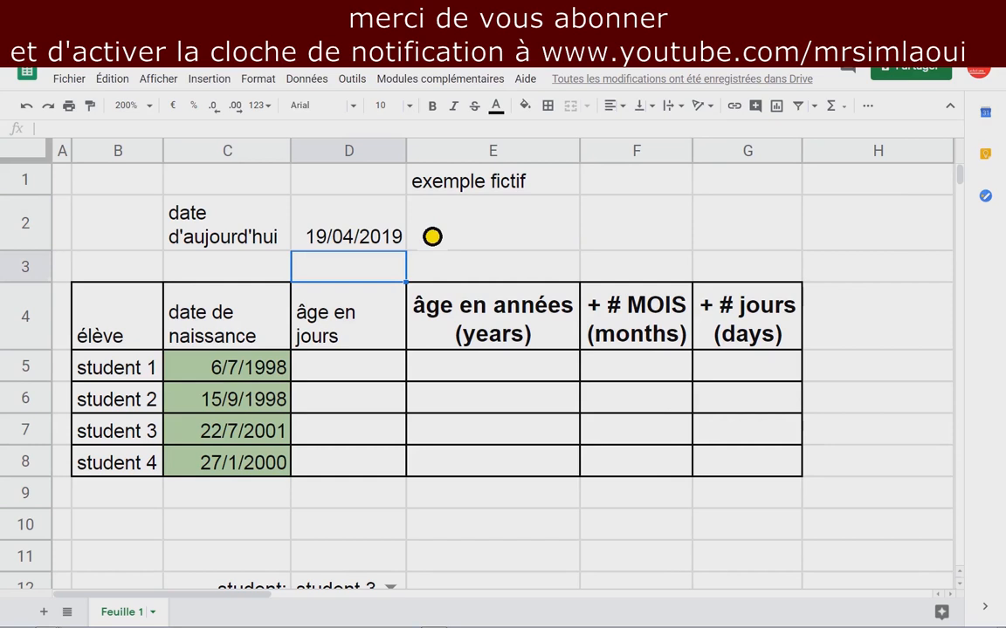
left_click(369, 249)
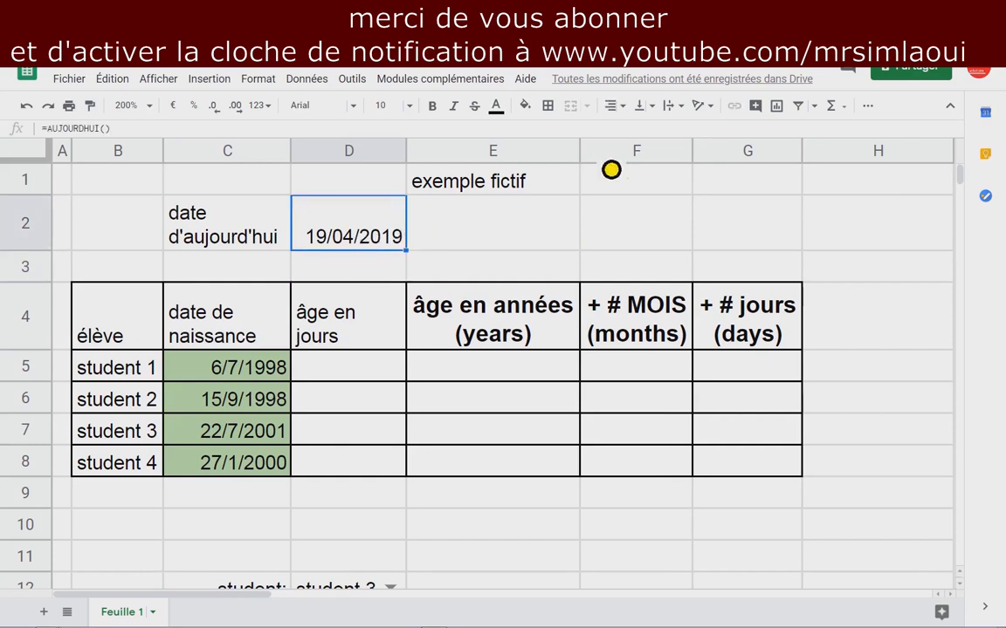
Underline the words "en jours" in the "âge en jours" header in cell D4.
left_click(323, 359)
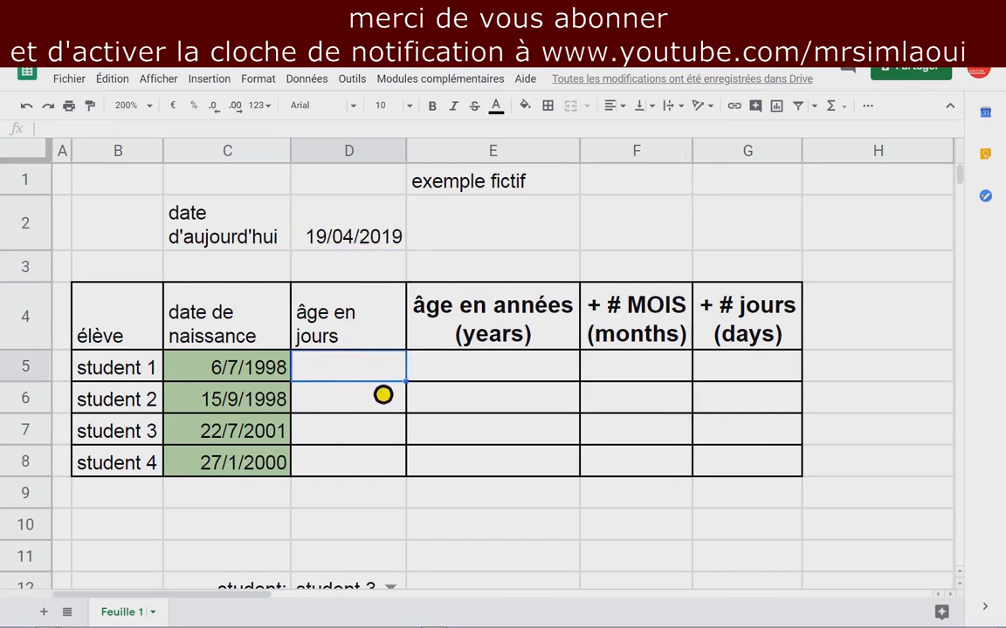
left_click(358, 348)
double_click(348, 350)
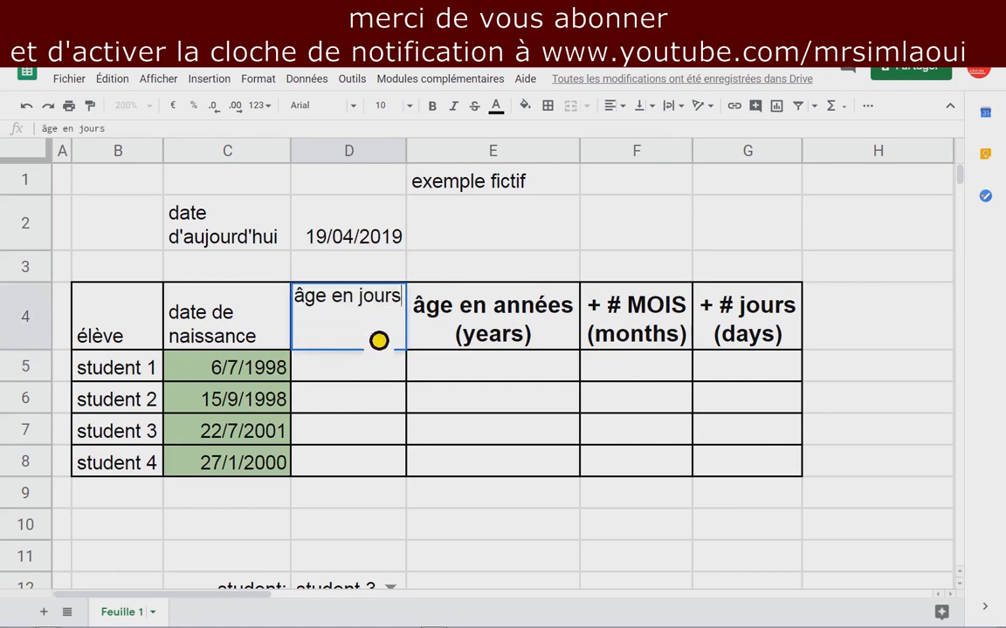
left_click_drag(332, 297, 436, 305)
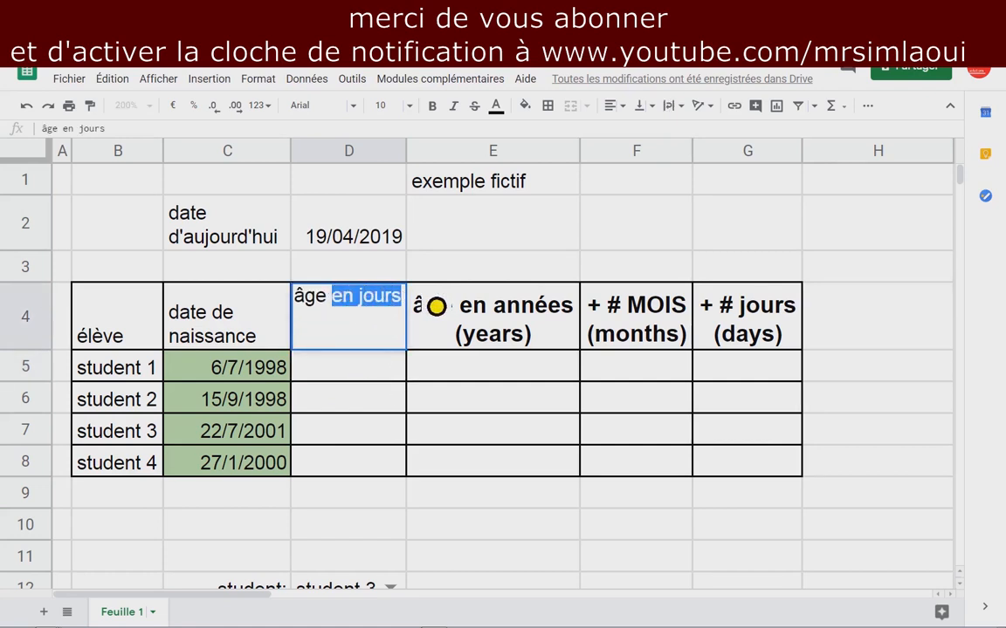
key("ctrl+u")
key("Return")
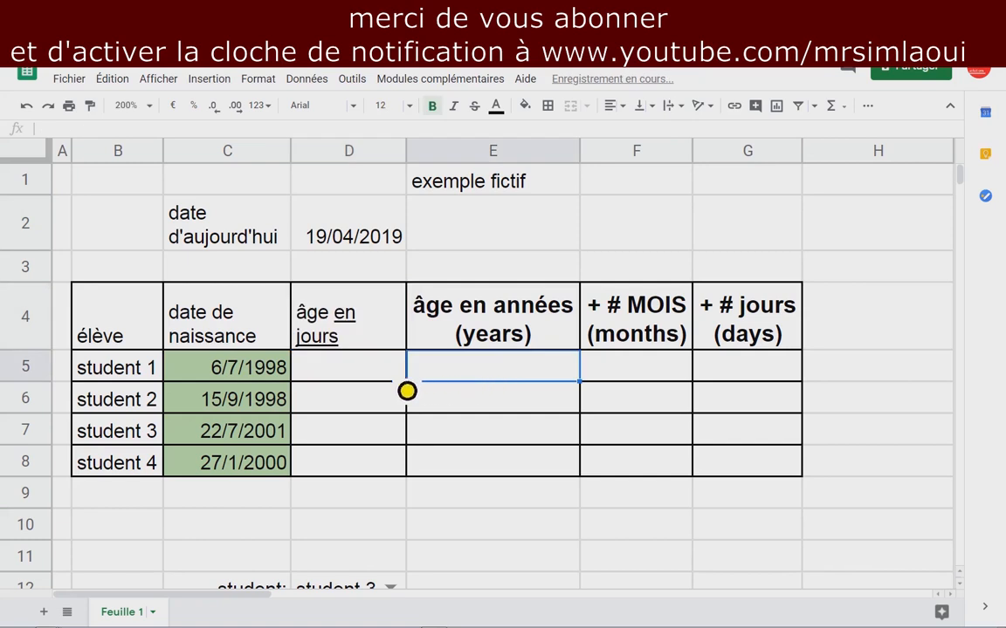
Enter =datedif(C5;$D$2) in cell D5, making the reference to today's date absolute.
type("=")
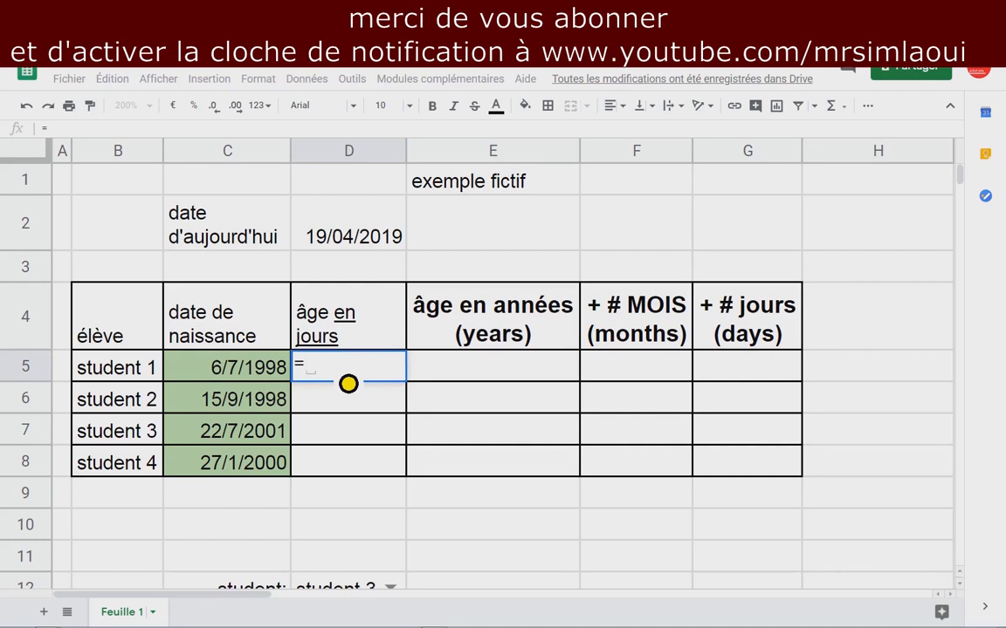
type("d")
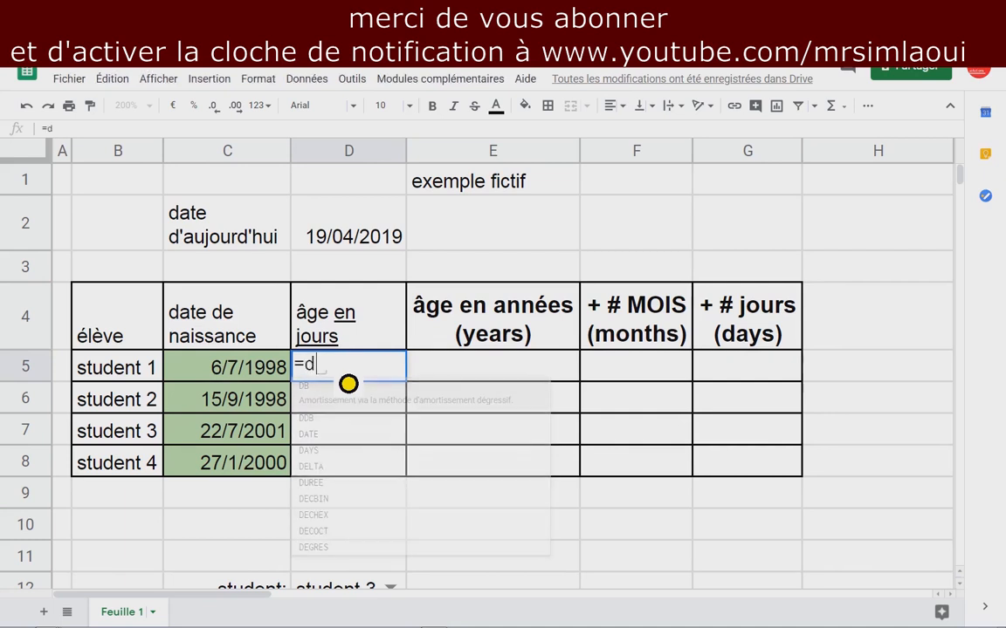
type("ated")
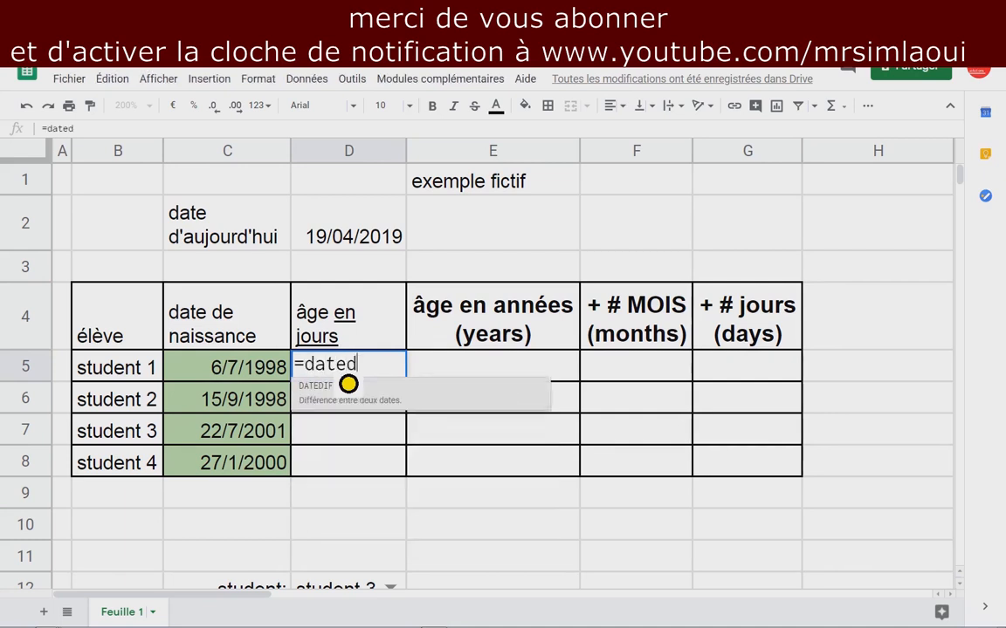
type("if(")
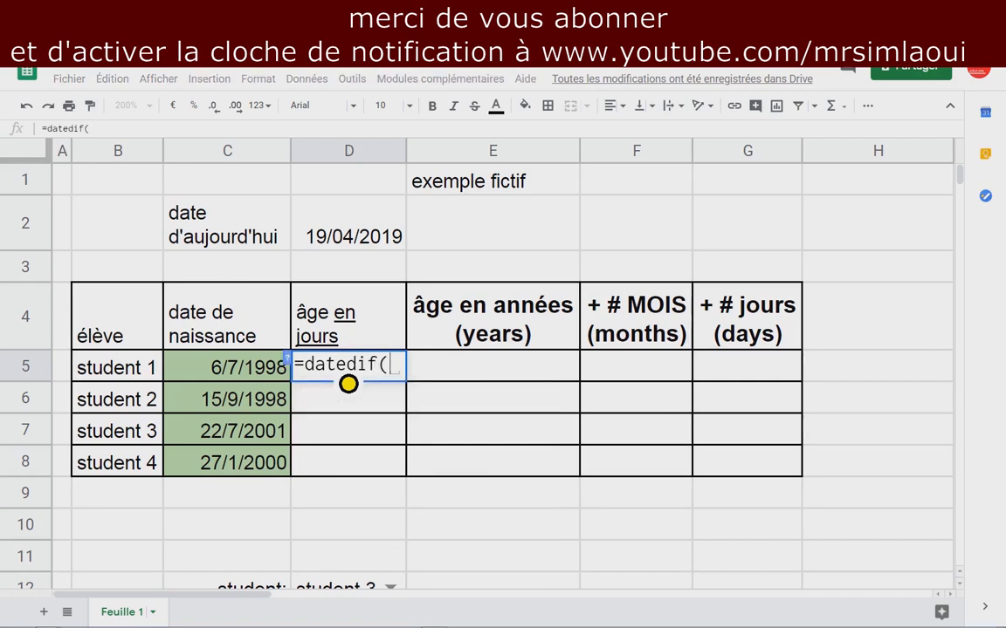
left_click(238, 381)
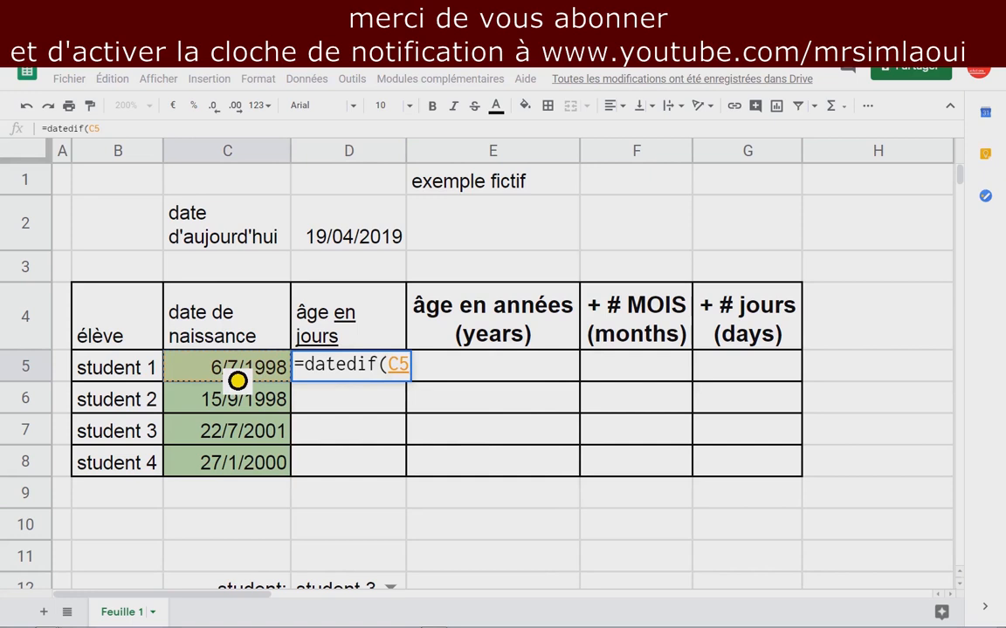
type(";")
left_click(376, 246)
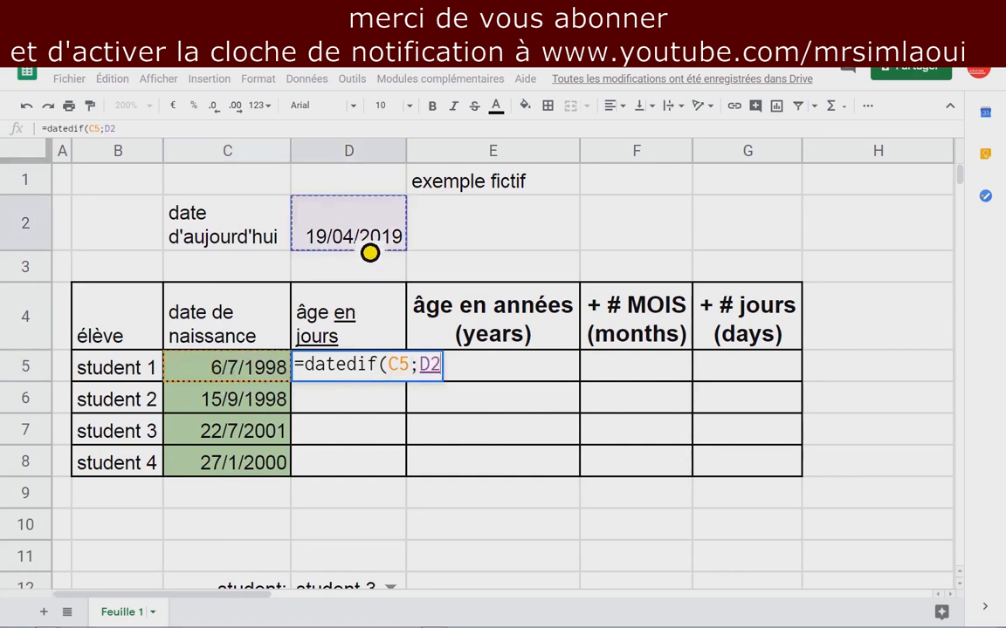
double_click(446, 374)
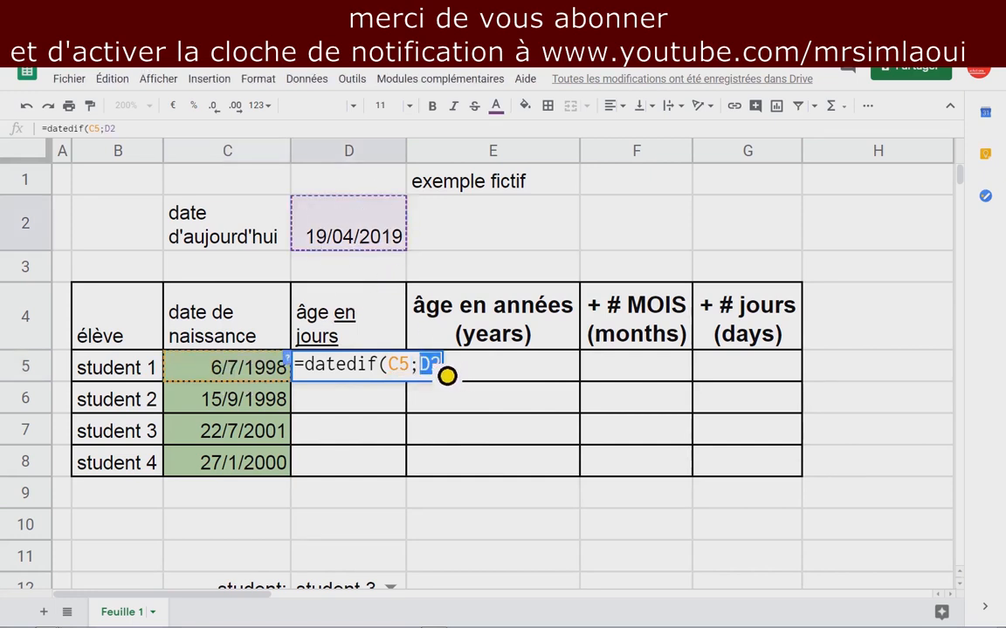
key("F4")
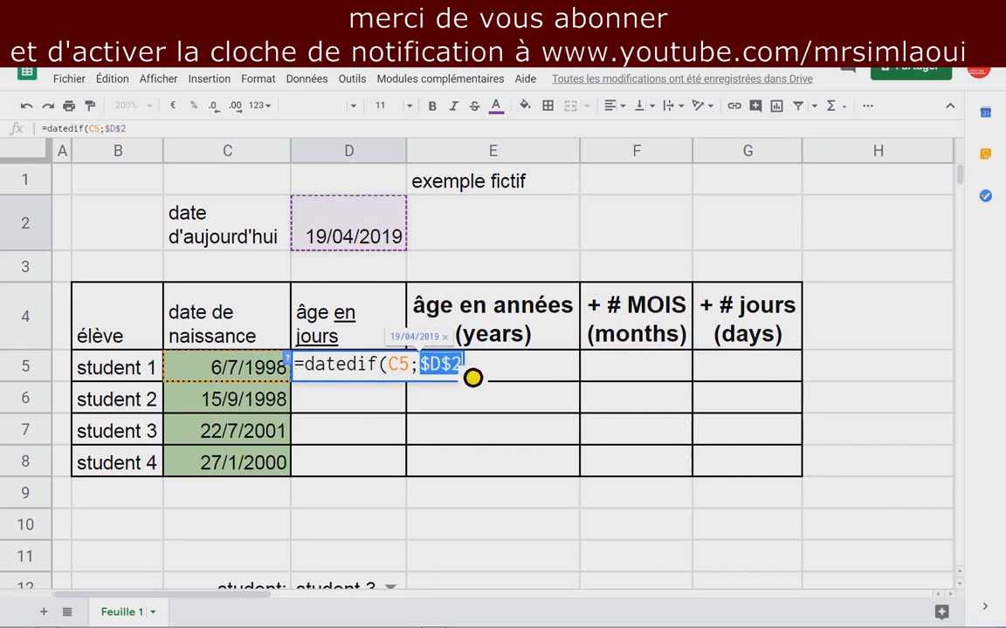
key("Tab")
Add the unit argument "d" to the D5 formula so it reads =datedif(C5;$D$2;"d").
left_click(397, 377)
double_click(397, 377)
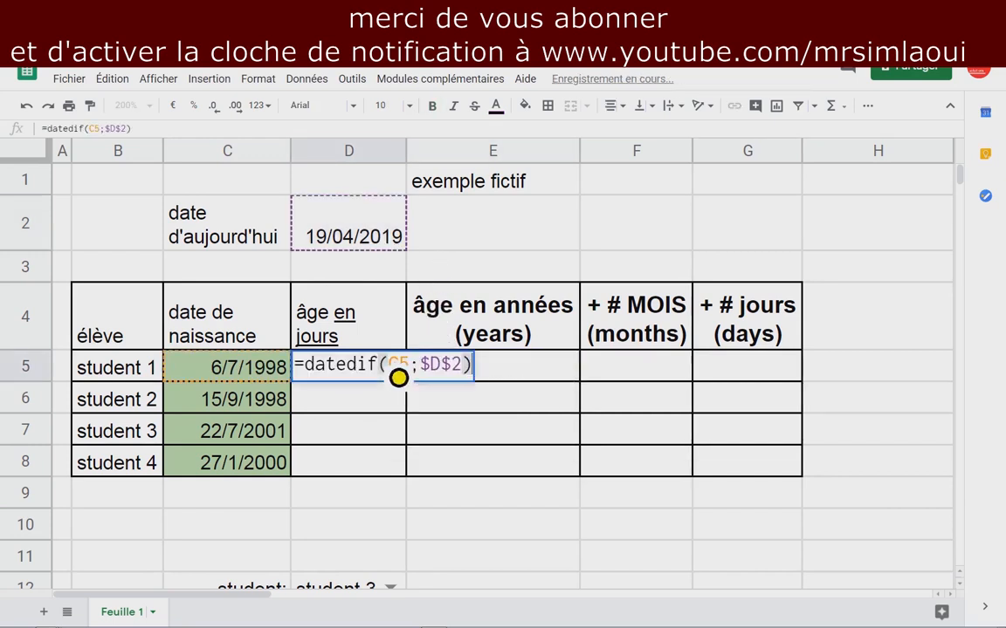
key("Left")
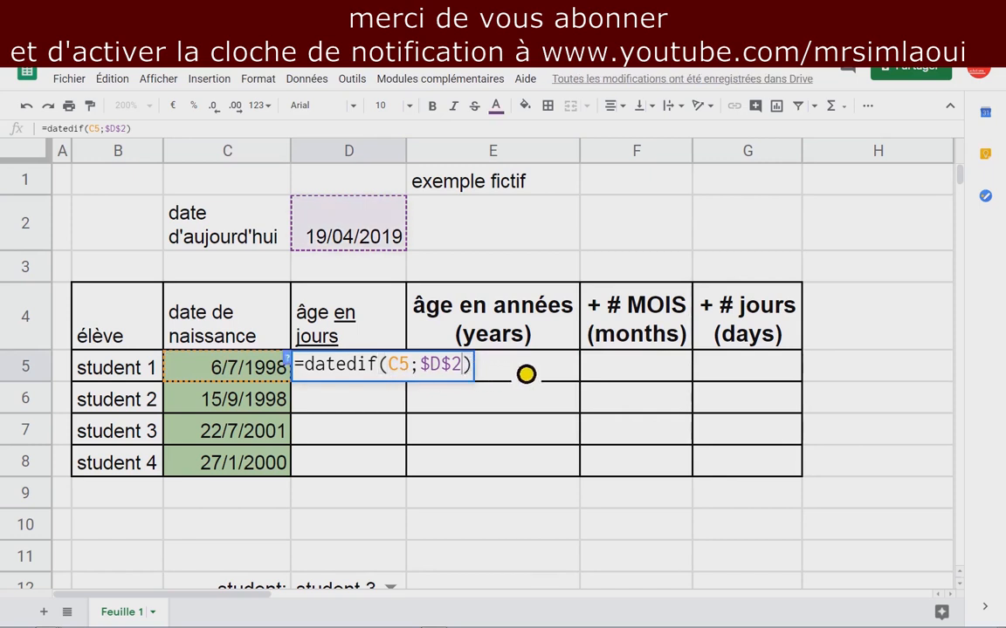
key("Delete")
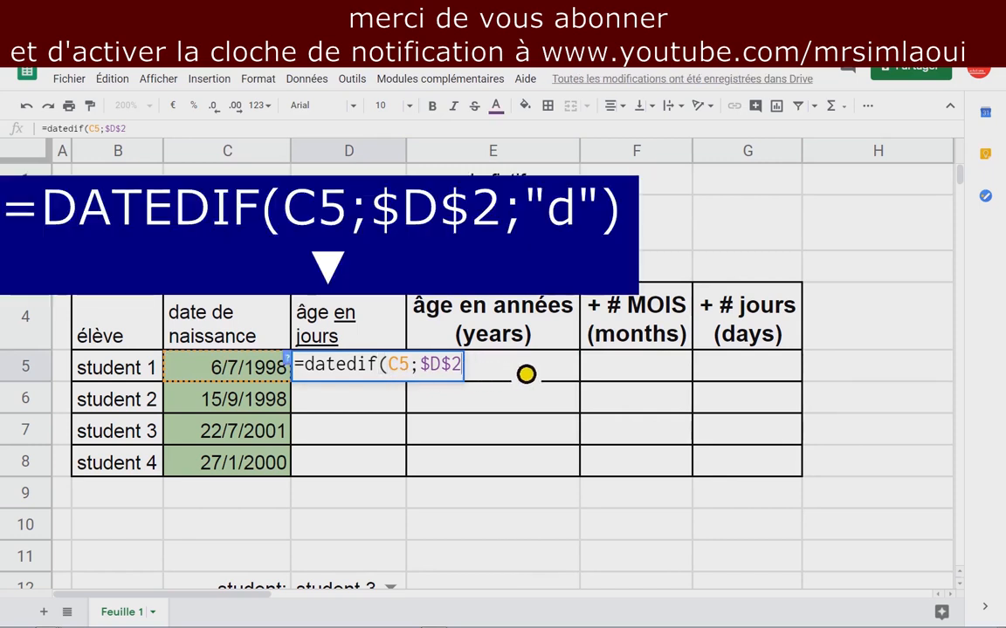
type(";")
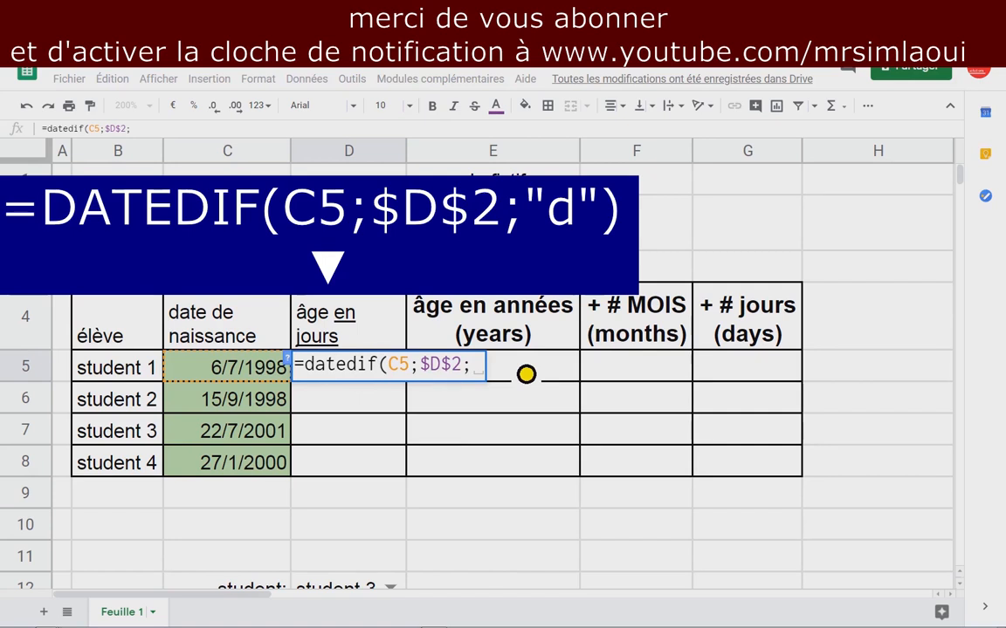
type("\"d\"")
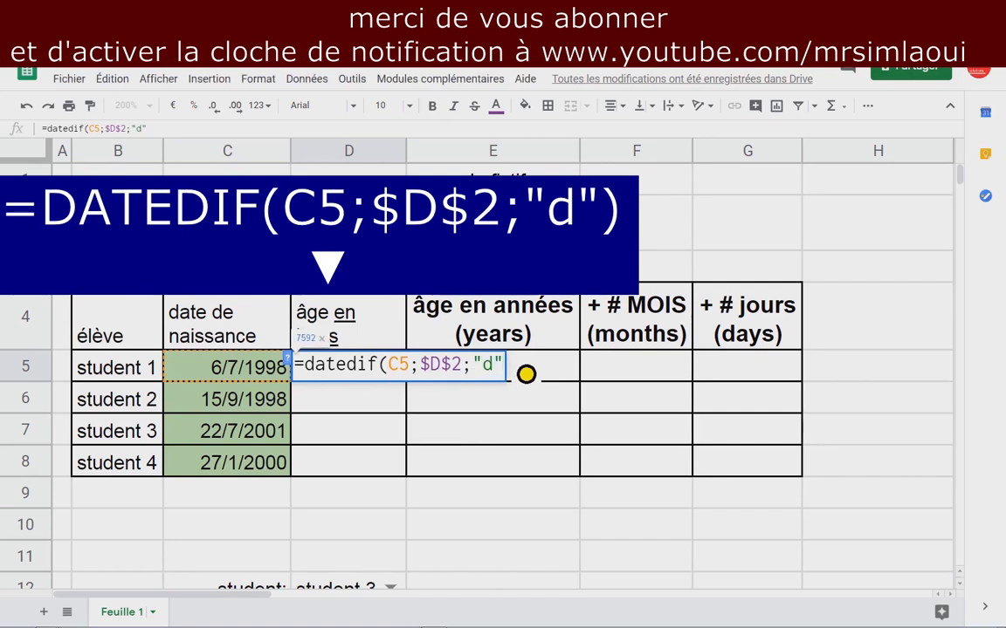
type(")")
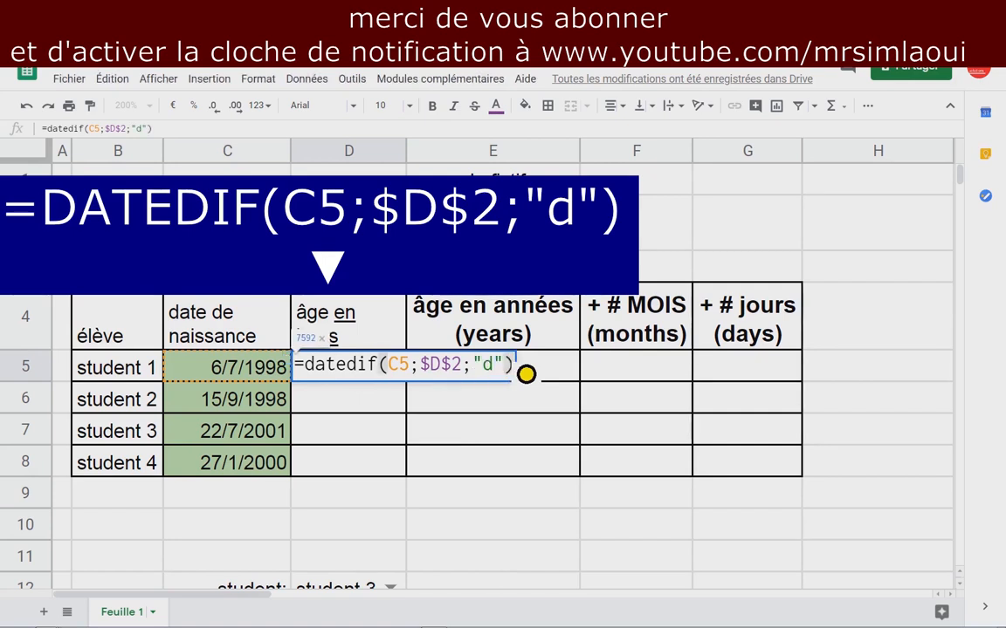
left_click(453, 373)
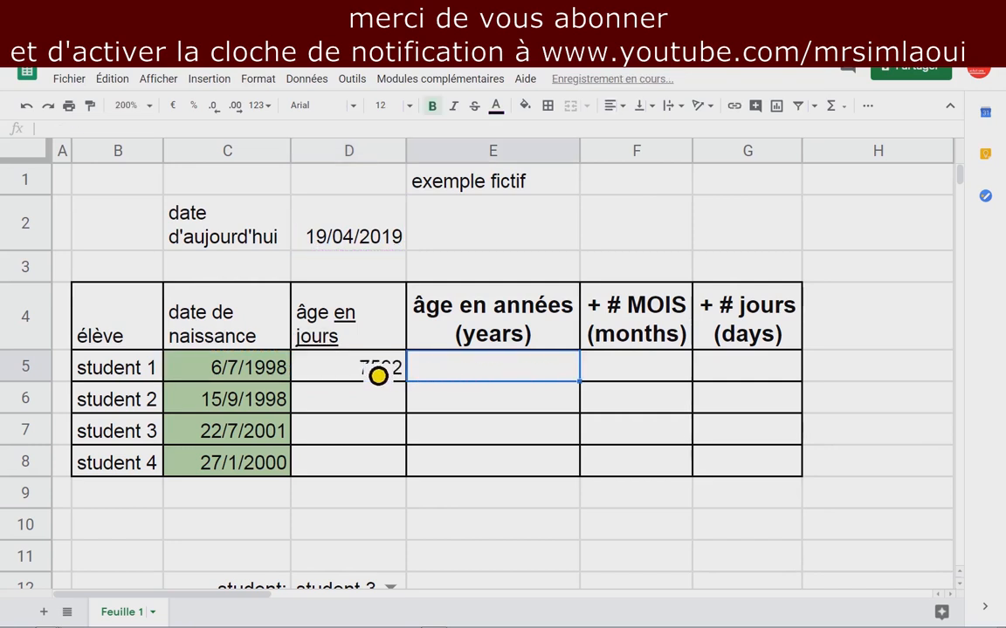
Review the DATEDIF formula in D5 and fill it down through D8 for the remaining students.
double_click(377, 375)
left_click_drag(303, 364, 545, 372)
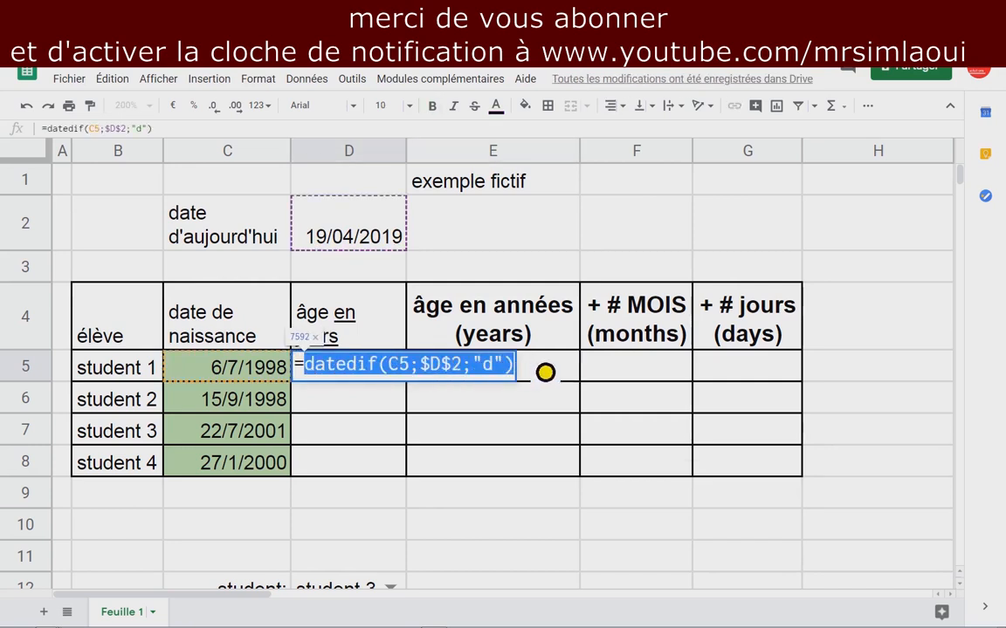
key("Return")
left_click(375, 373)
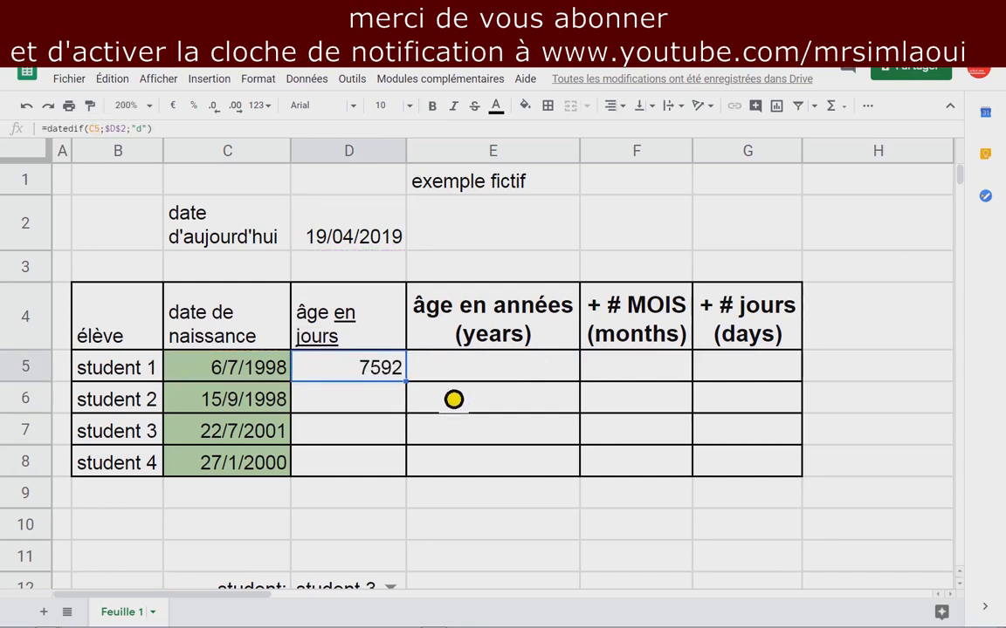
double_click(420, 395)
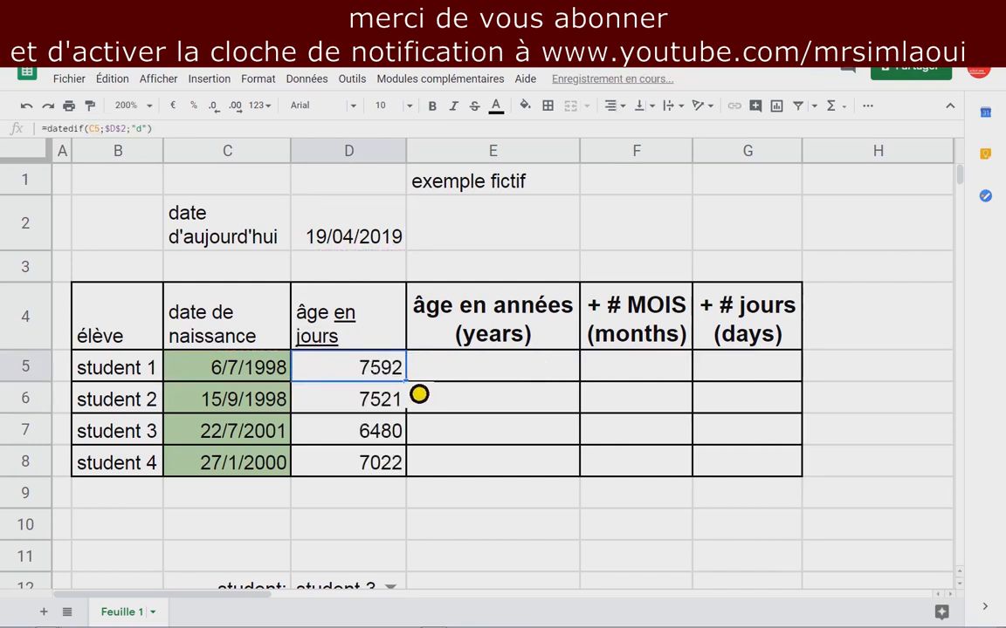
Italicize and underline "en années (years" in the header in cell E4, leaving out the closing parenthesis.
left_click(472, 377)
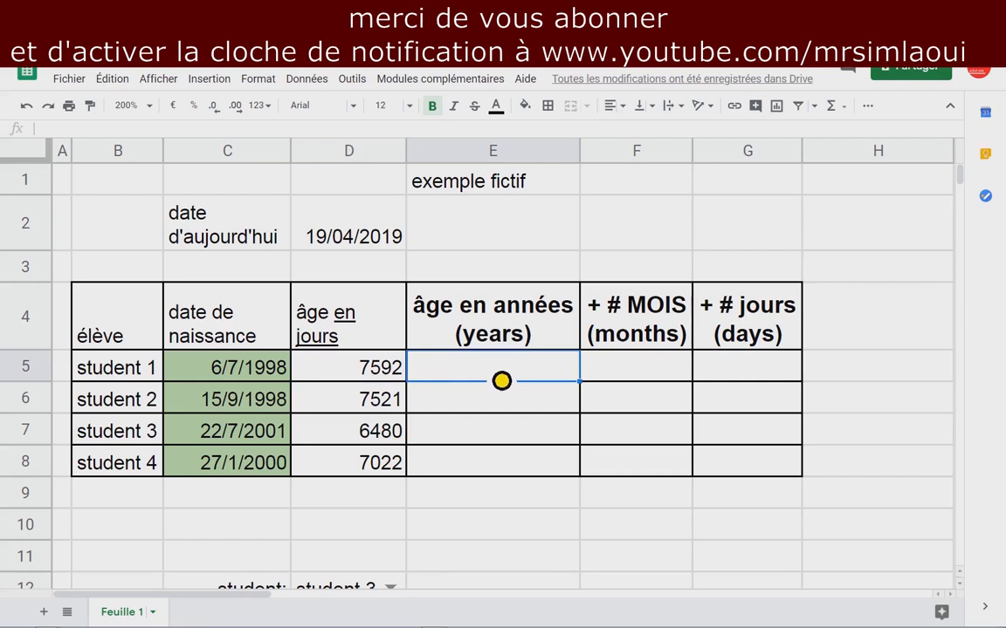
left_click(474, 340)
double_click(474, 340)
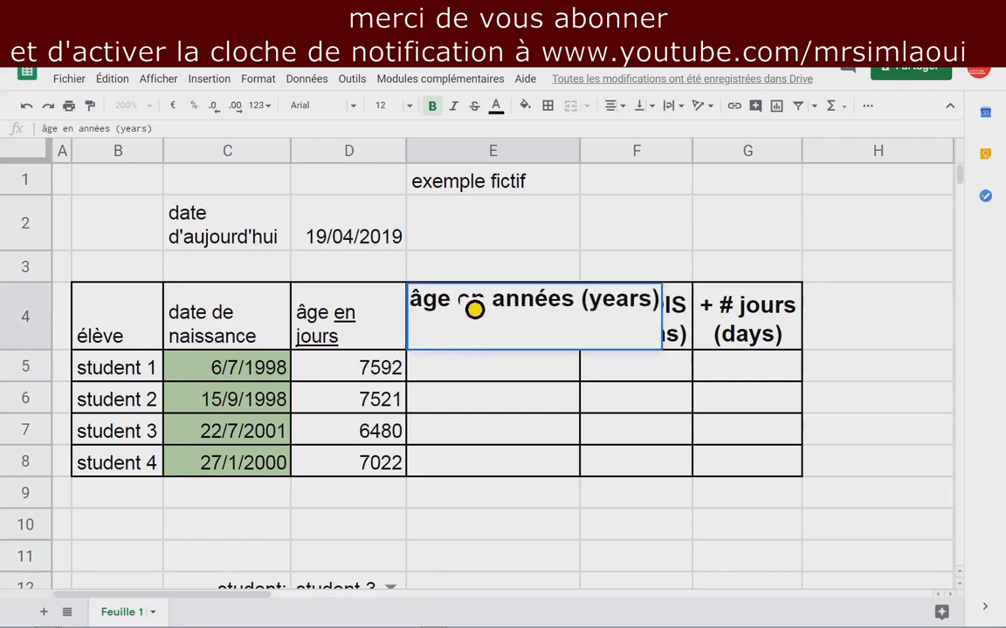
left_click_drag(457, 309, 665, 312)
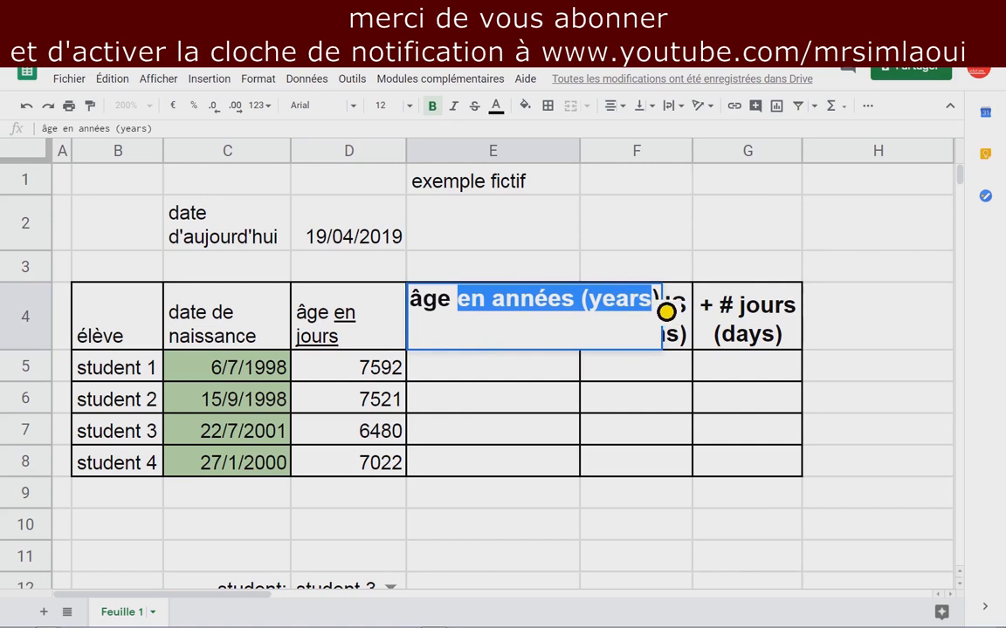
left_click(457, 113)
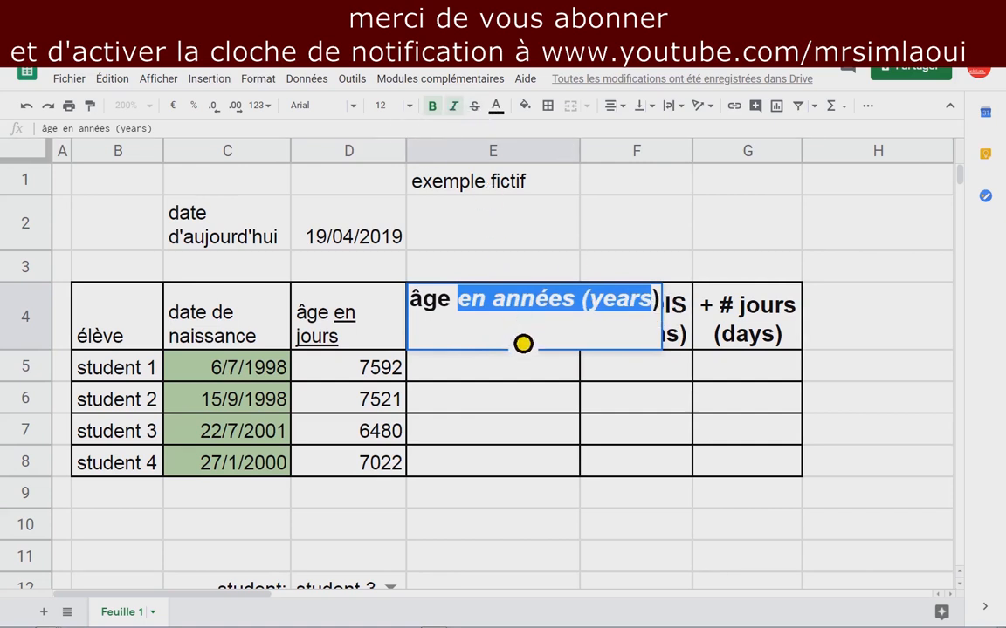
key("ctrl+u")
key("Return")
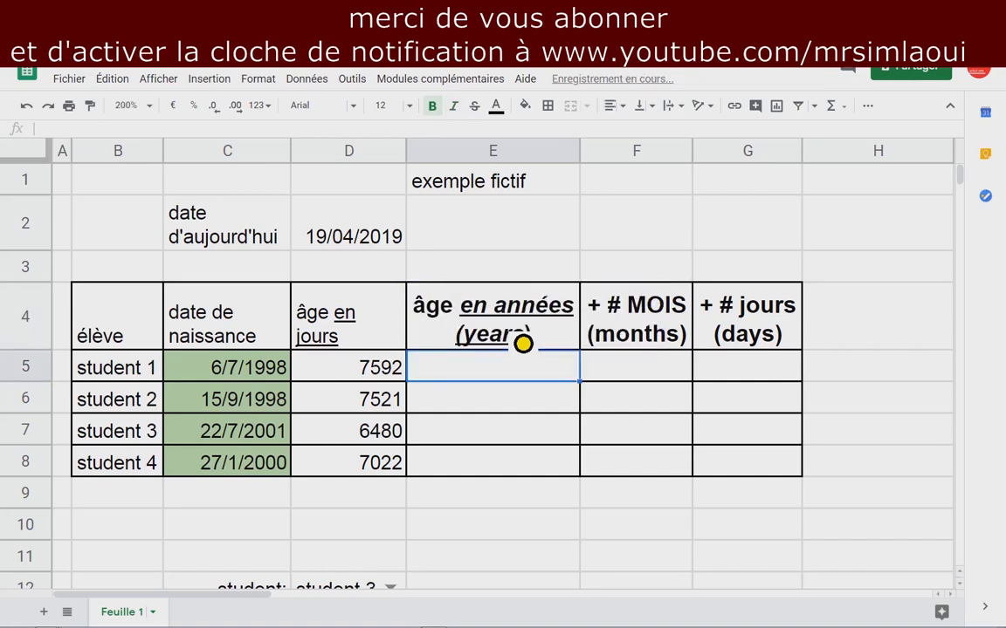
Enter =datedif(C5;$D$2;"y") in cell E5 to calculate student 1's age in years.
type("=")
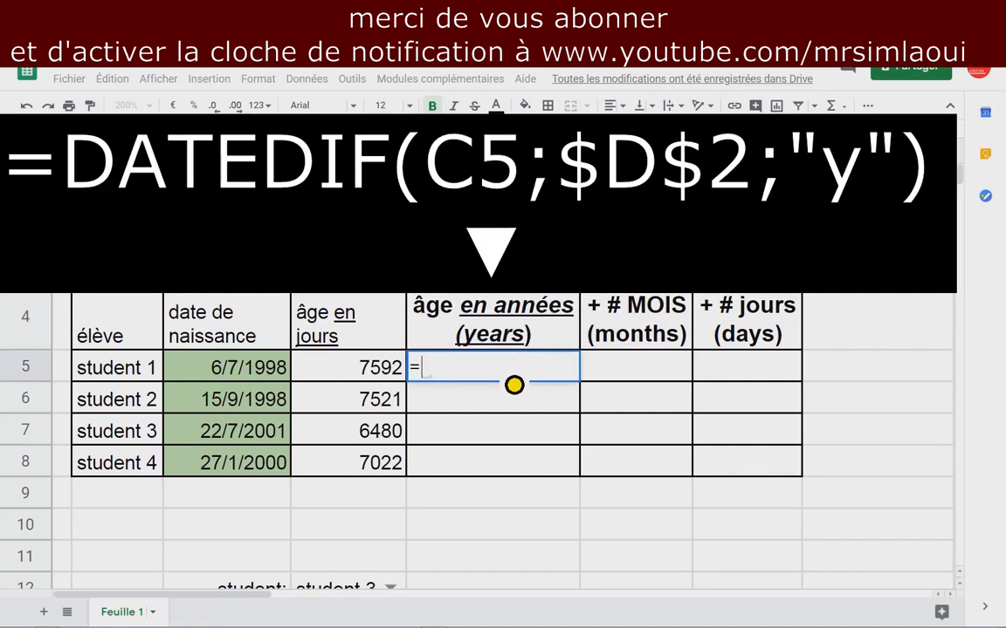
type("datedif")
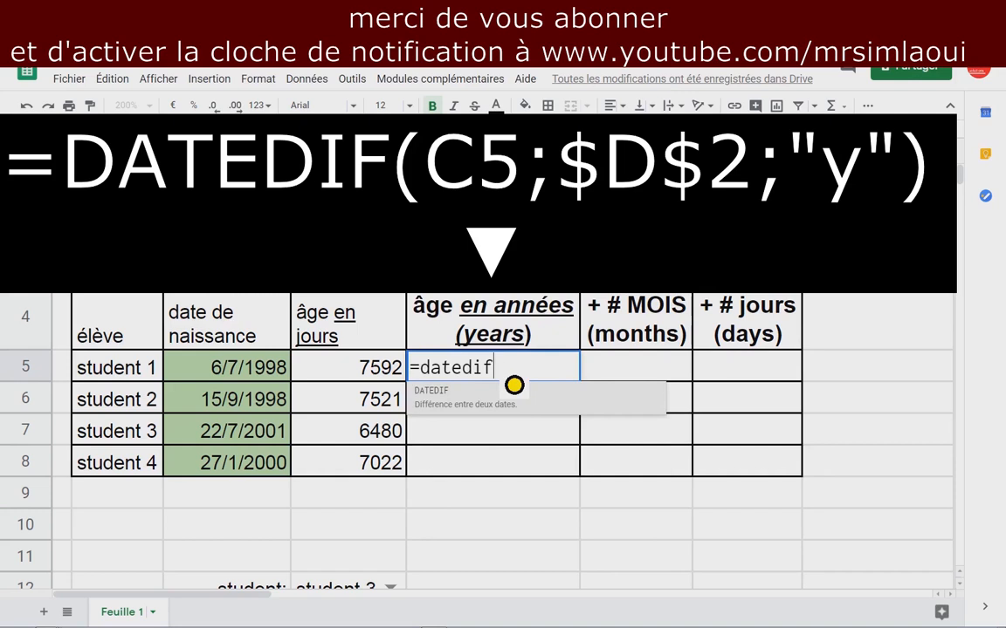
type("(")
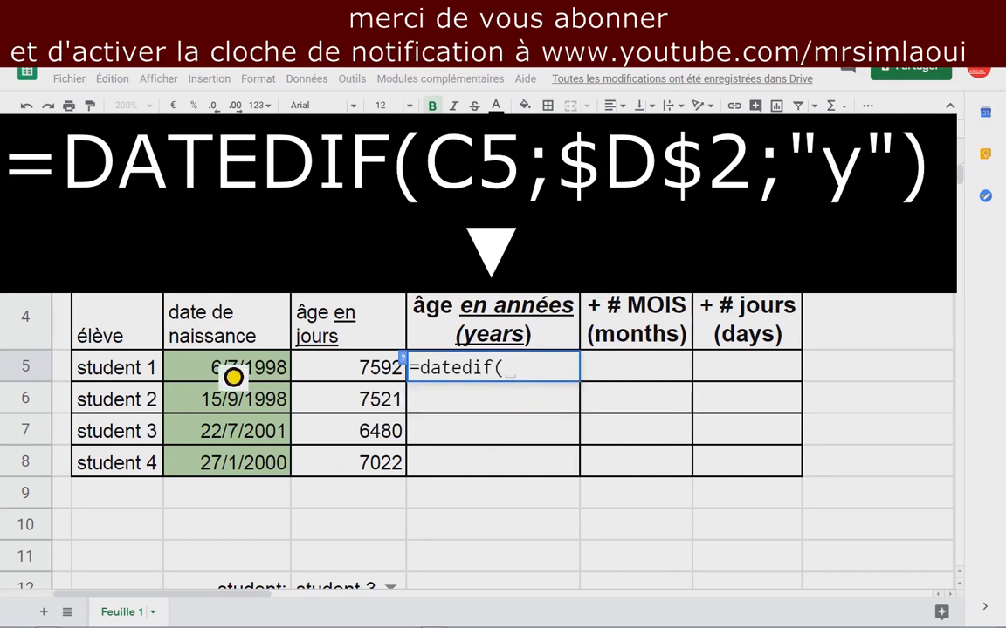
left_click(254, 376)
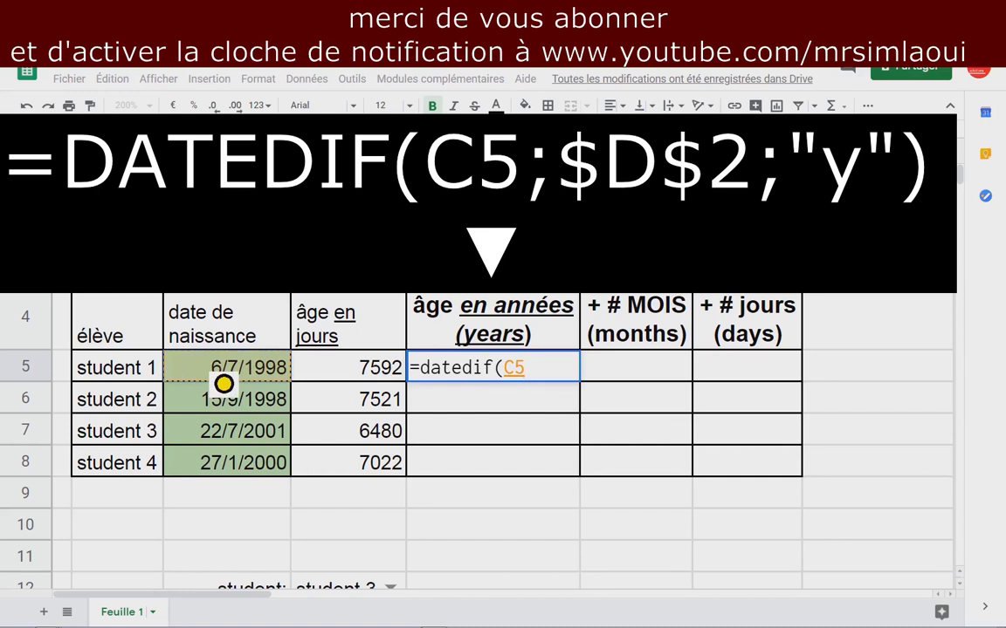
type(";D2")
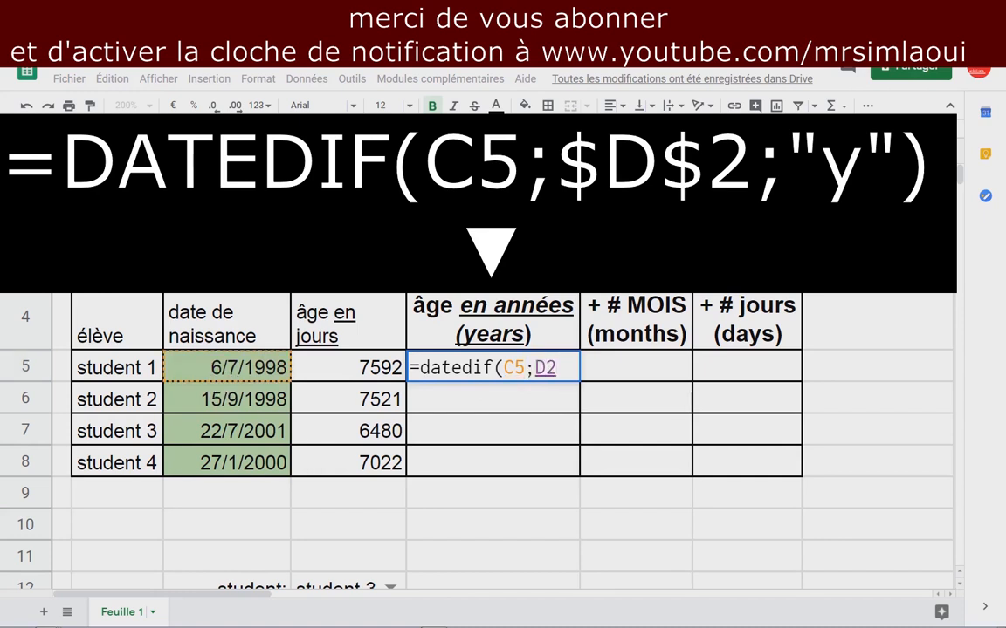
key("F4")
type(";")
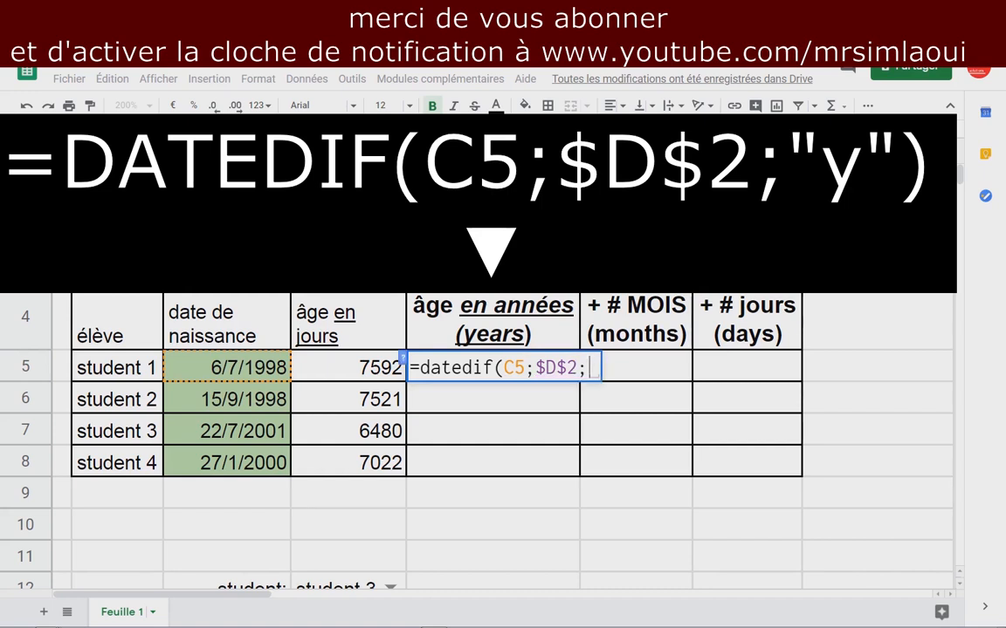
type("\"y\"")
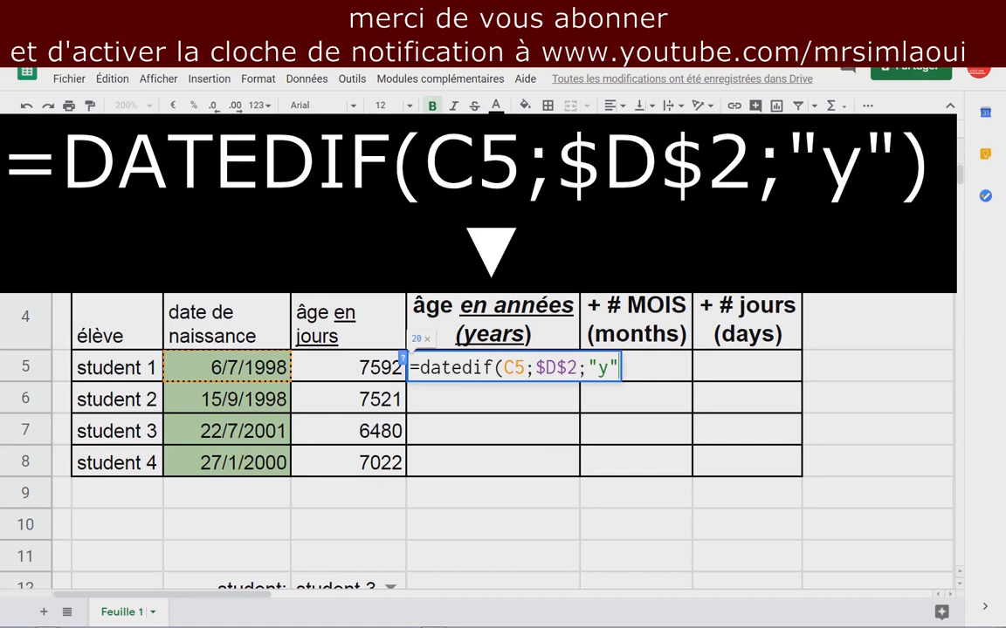
type(")")
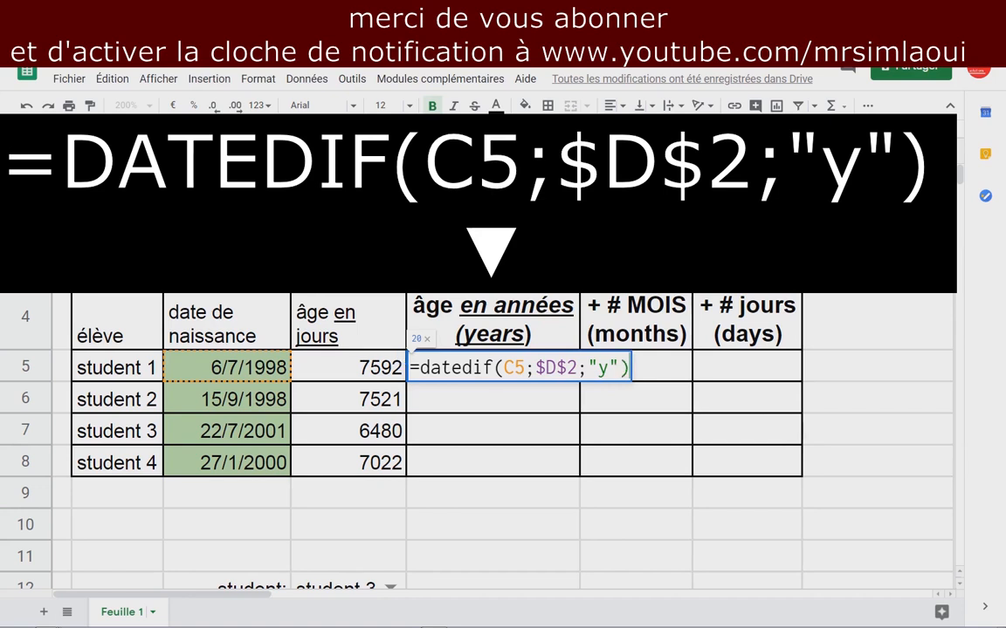
left_click(643, 377)
Review the DATEDIF formula in E5, checking its birth date reference, its absolute date reference and its unit argument.
double_click(555, 380)
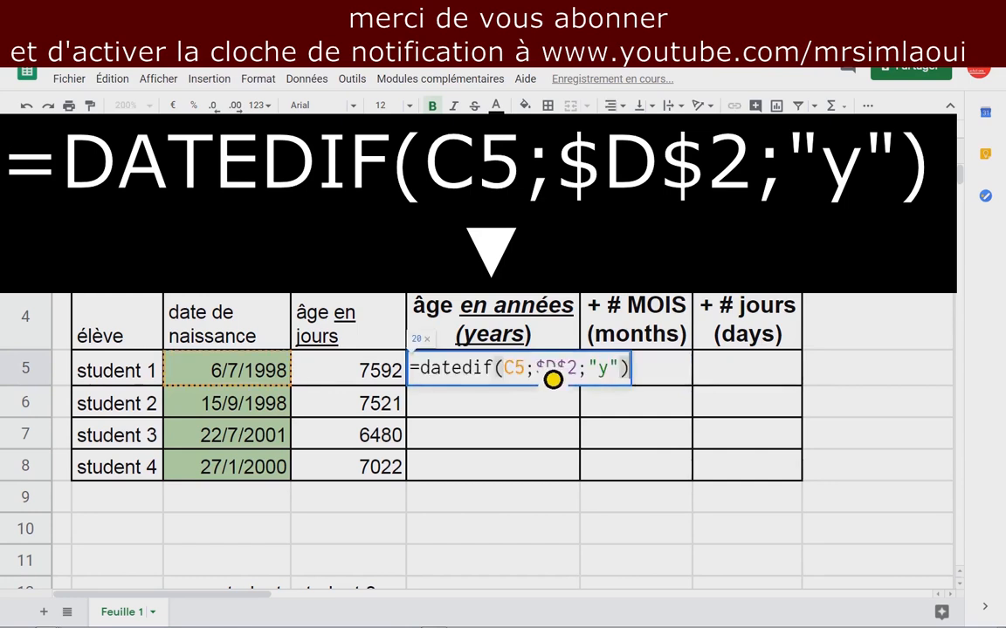
left_click(429, 379)
left_click_drag(429, 380, 689, 377)
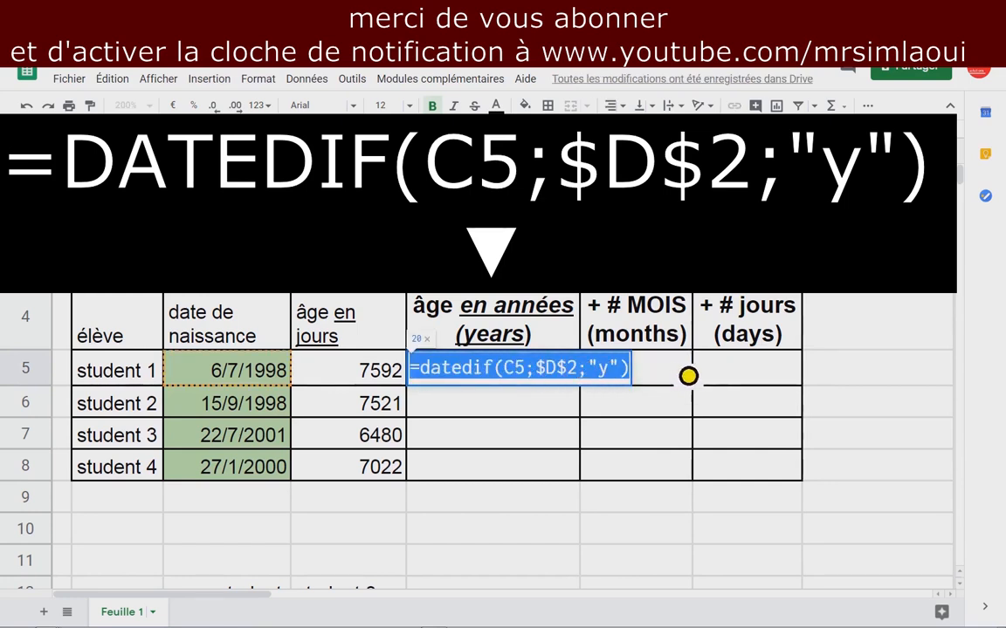
left_click(534, 380)
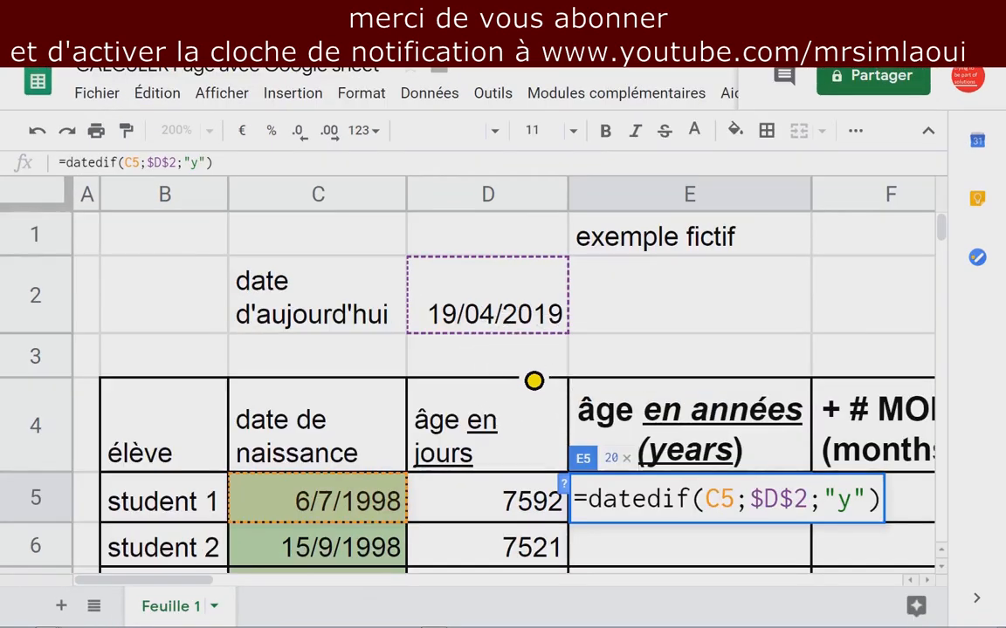
scroll(533, 380, "down", 2)
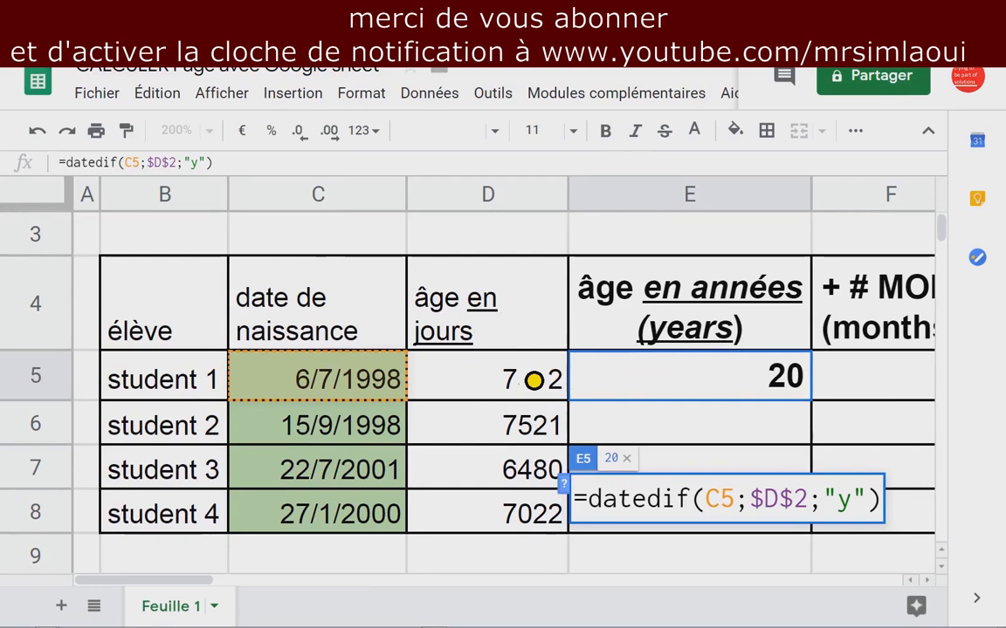
left_click(689, 386)
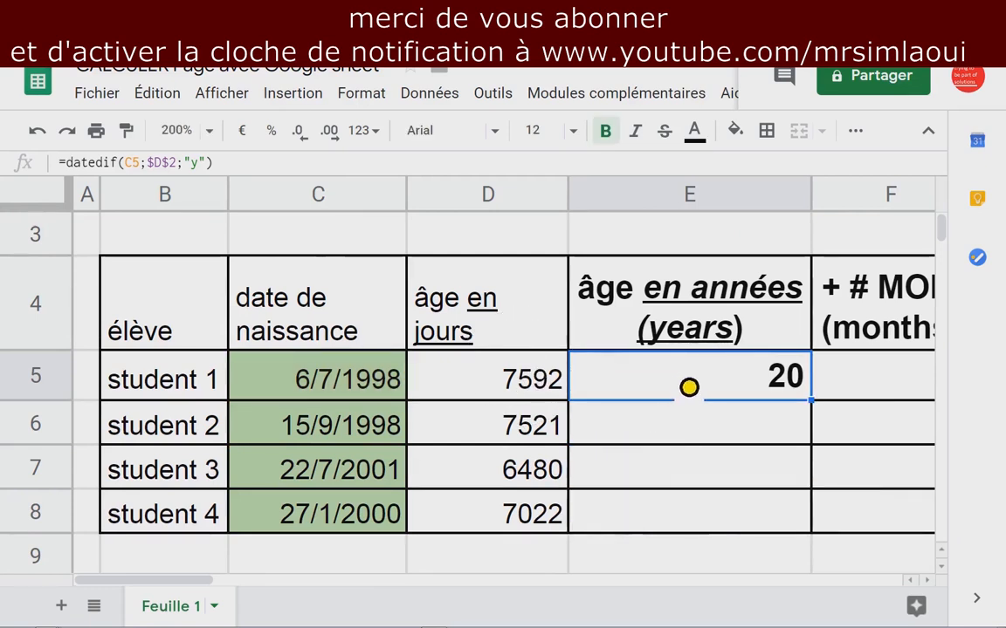
double_click(678, 386)
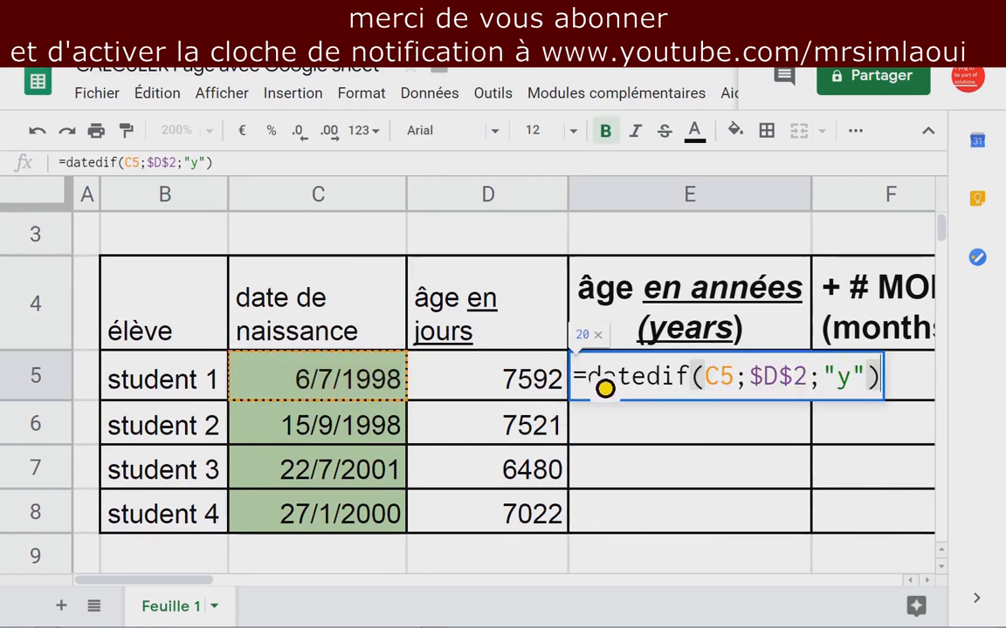
left_click_drag(590, 386, 903, 384)
left_click(723, 386)
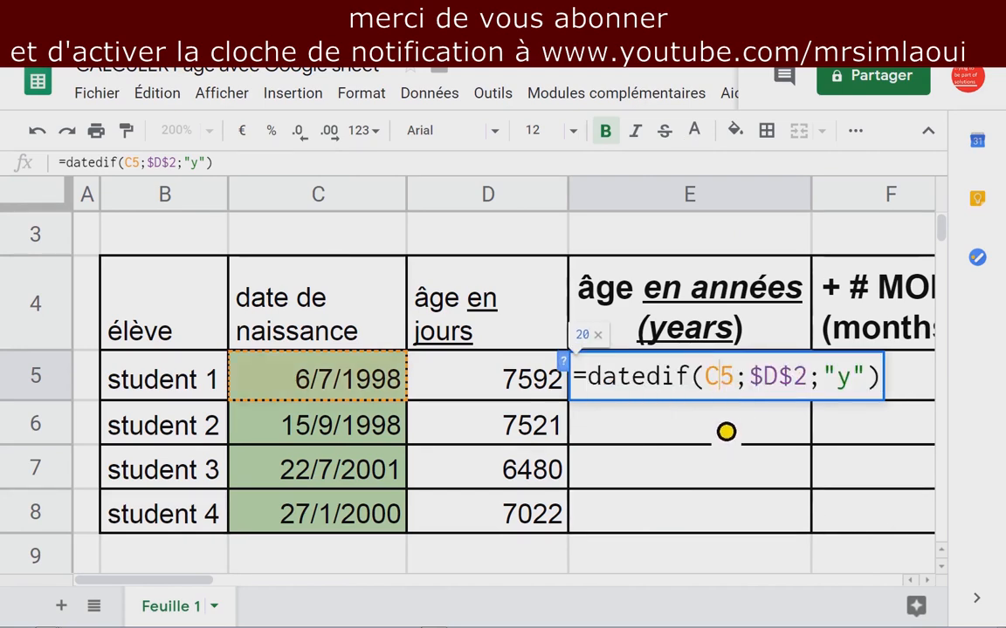
key("Return")
scroll(713, 432, "down", 1)
scroll(712, 432, "down", 1)
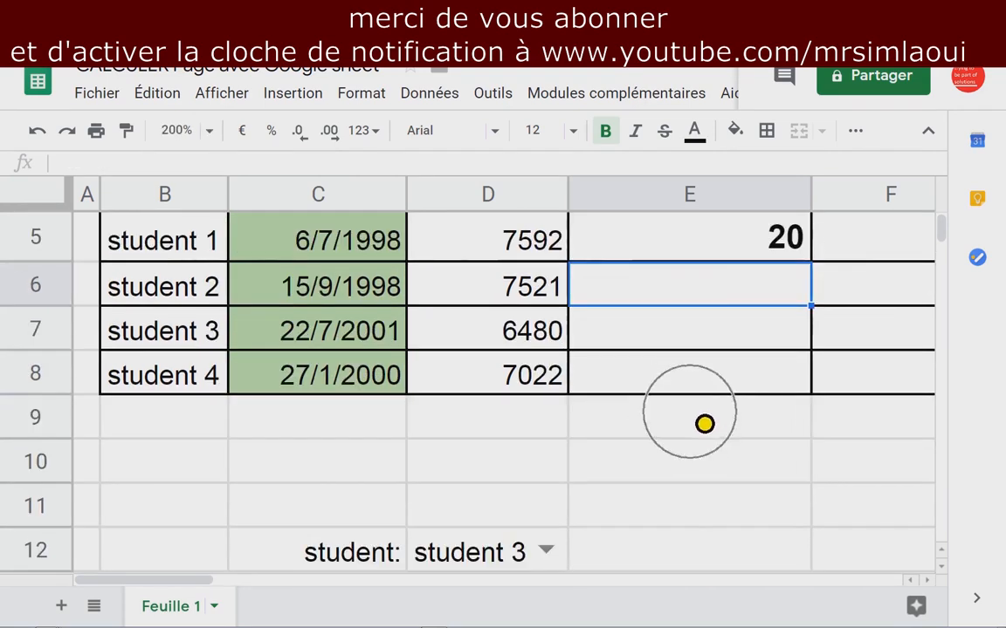
scroll(704, 423, "up", 3)
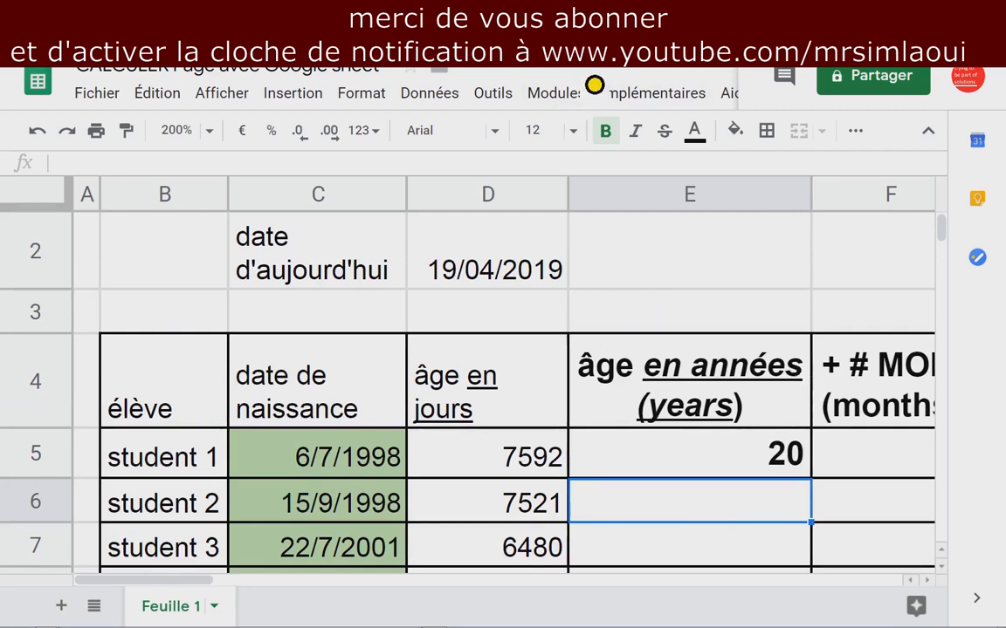
Enter =datedif(C6;$D$2;"y") in cell E6 to calculate student 2's age in years.
key("ctrl+minus")
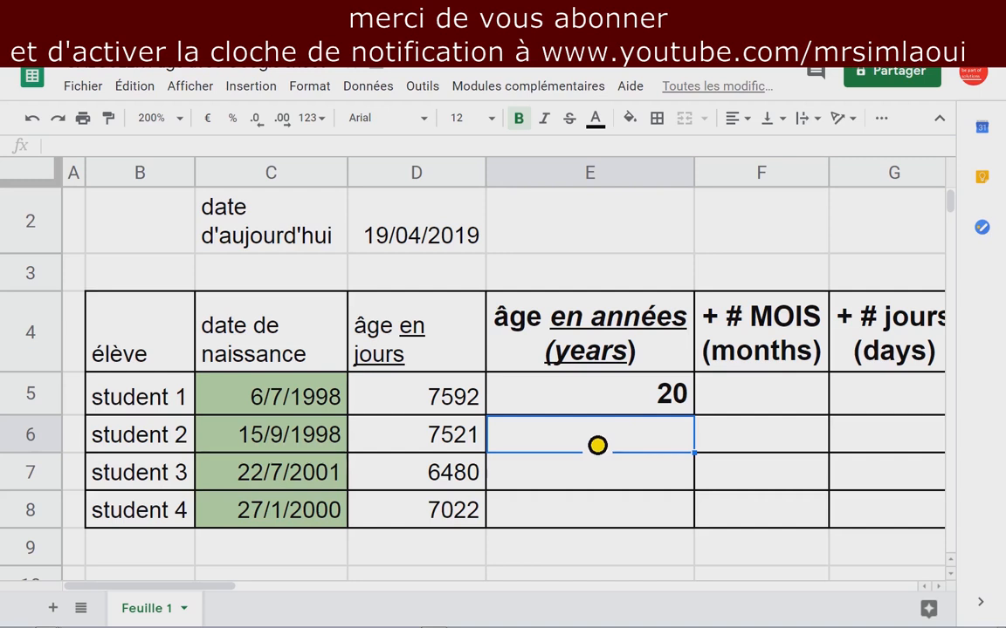
double_click(562, 447)
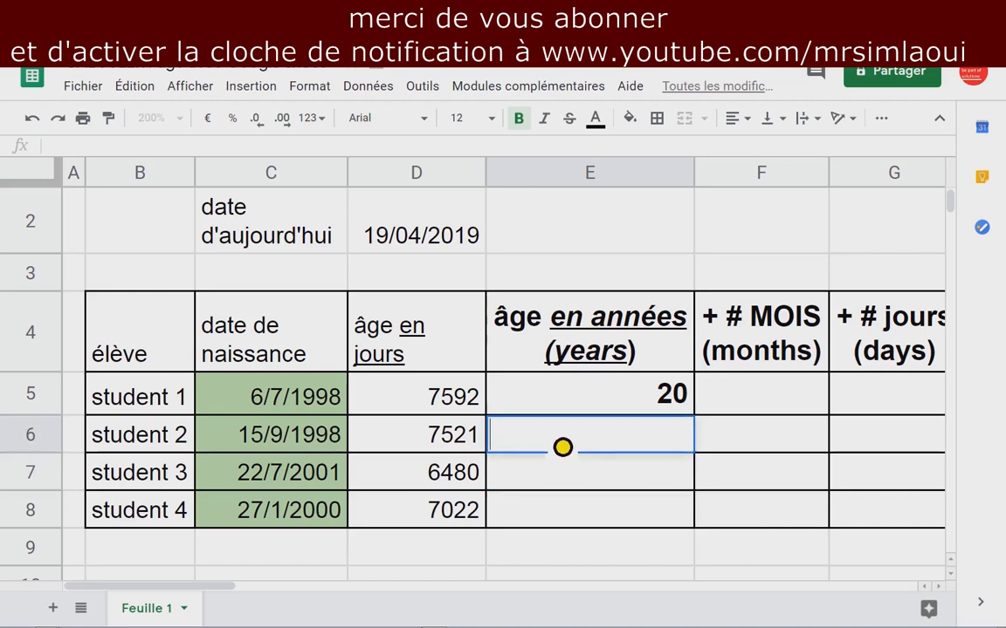
type("=")
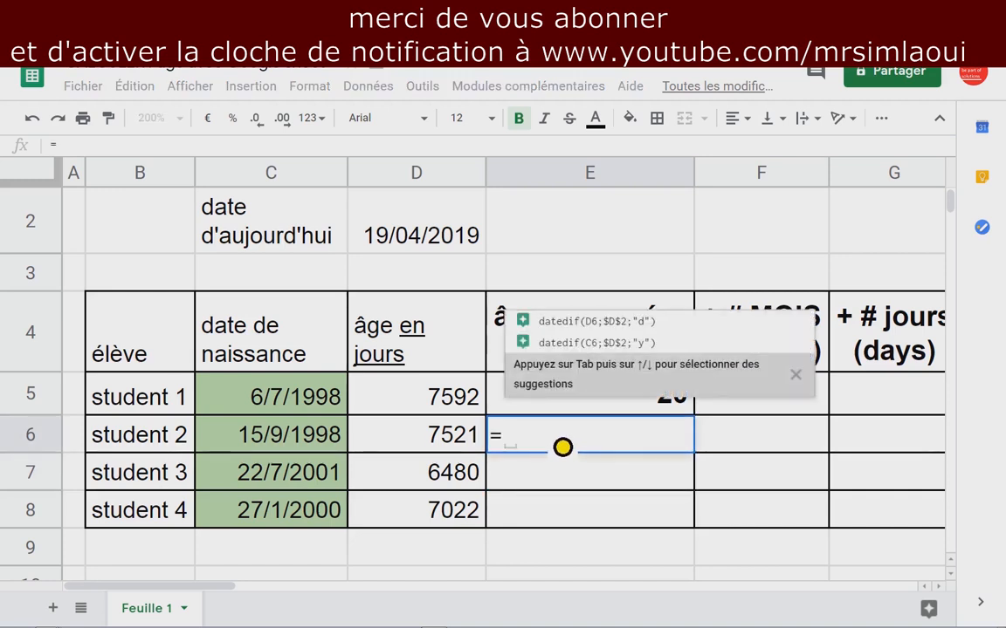
type("datedif")
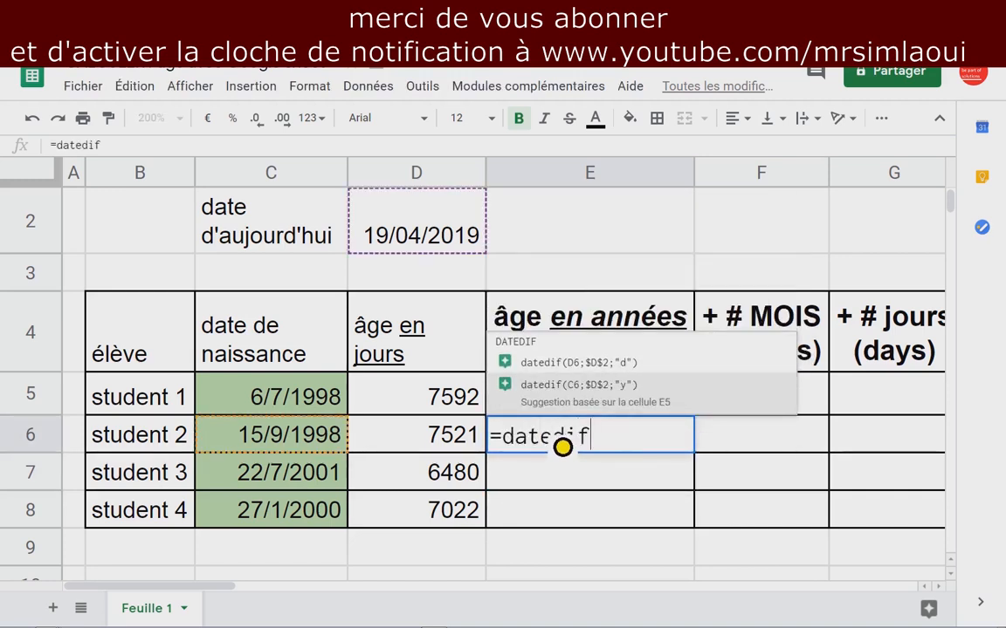
type("(")
left_click(310, 448)
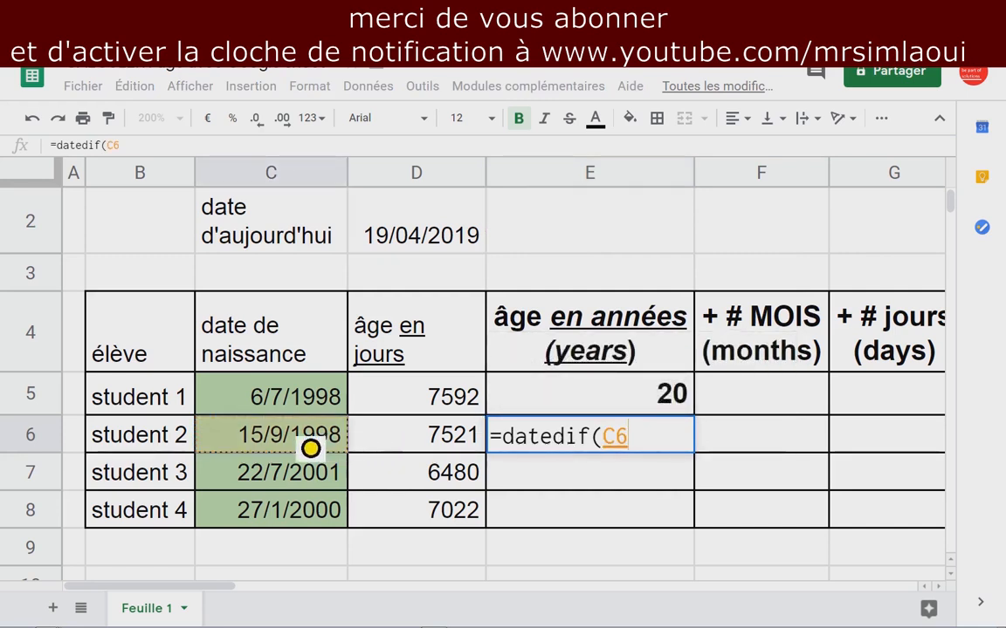
type(";")
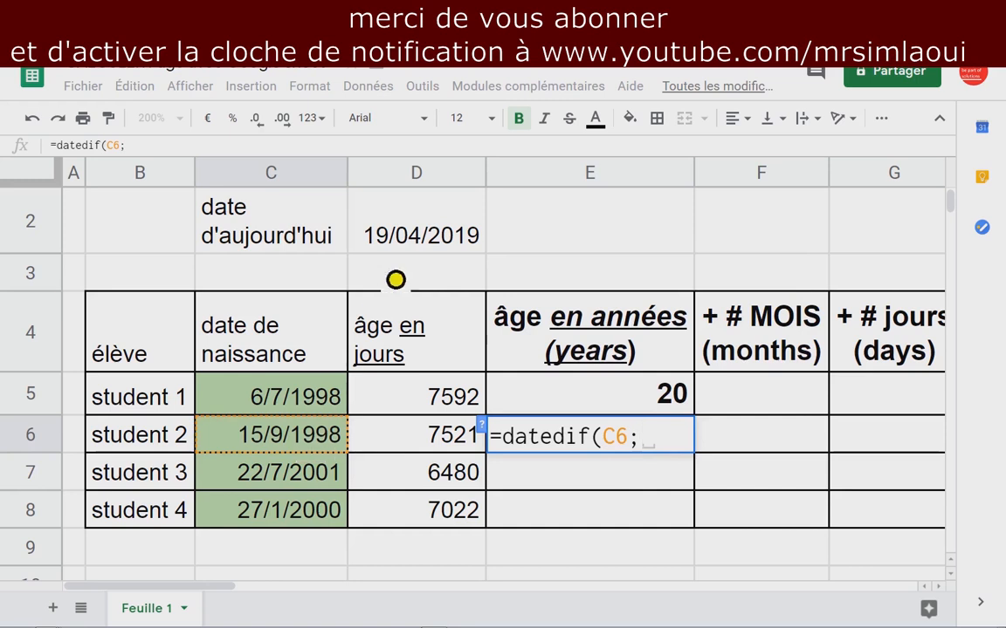
left_click(435, 245)
key("F4")
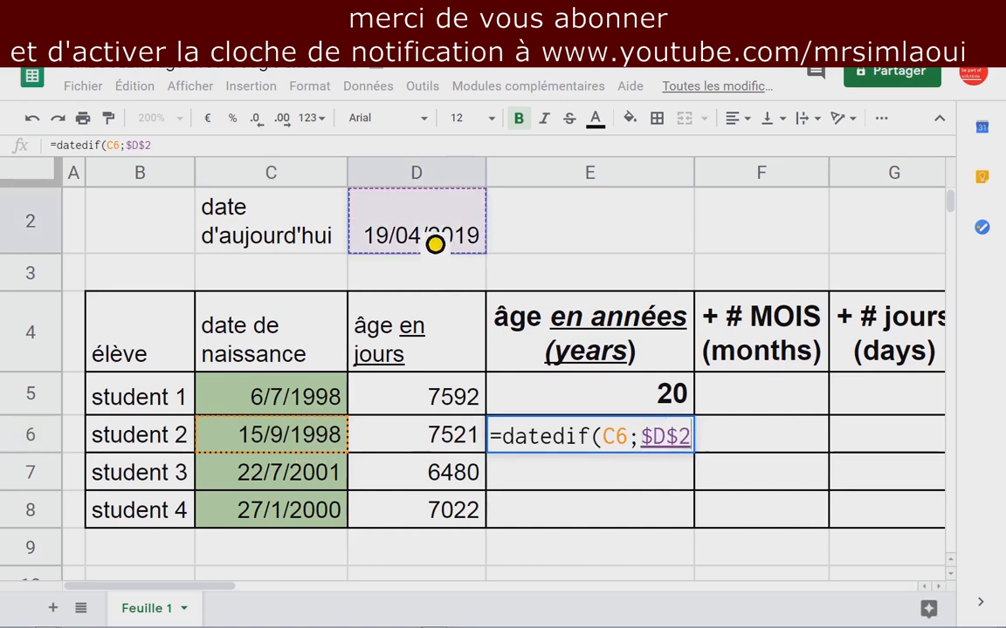
type(";")
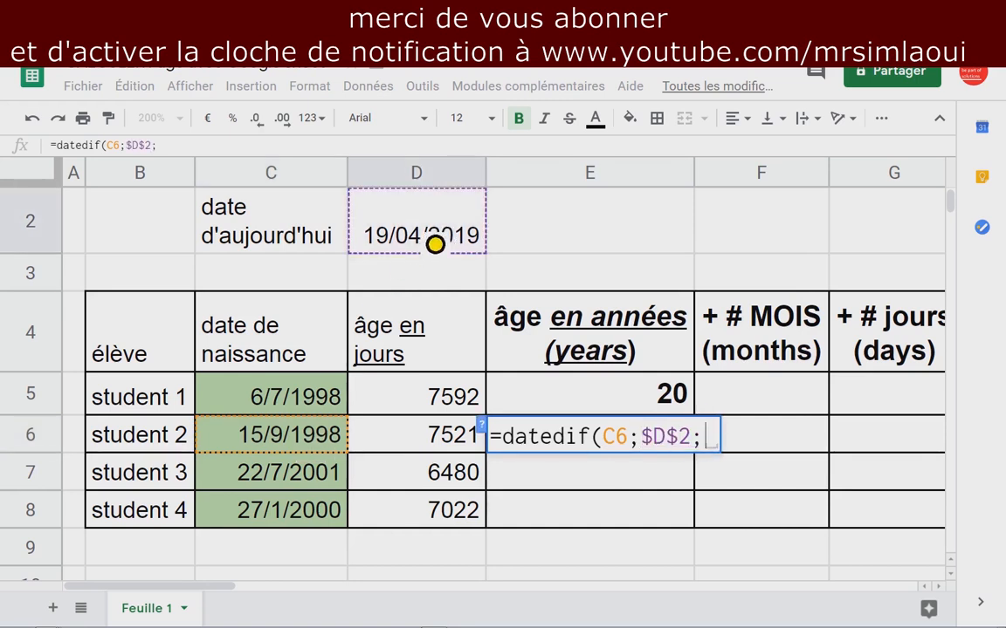
type("\"")
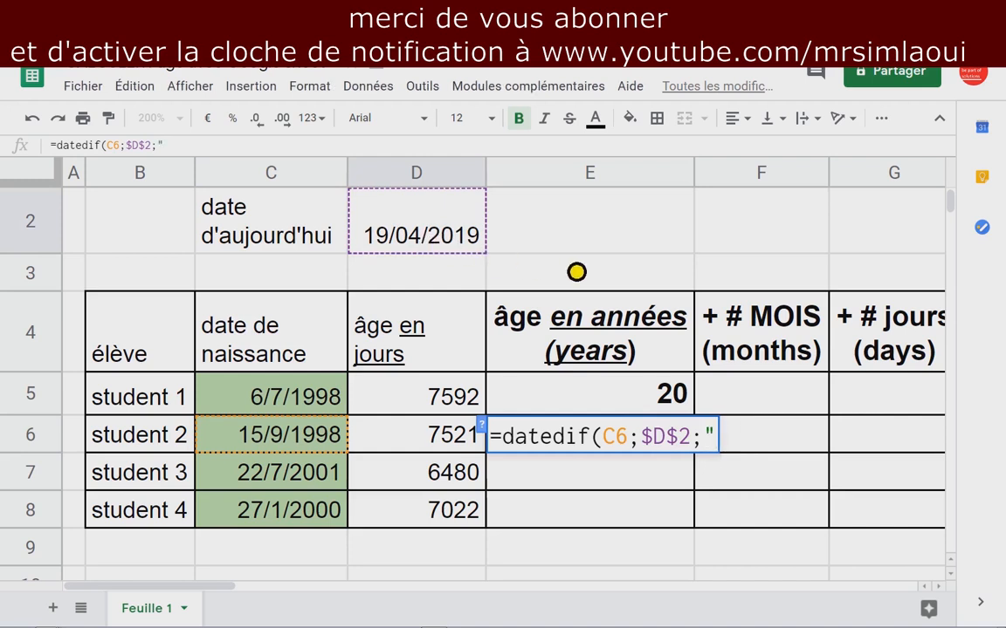
type("y")
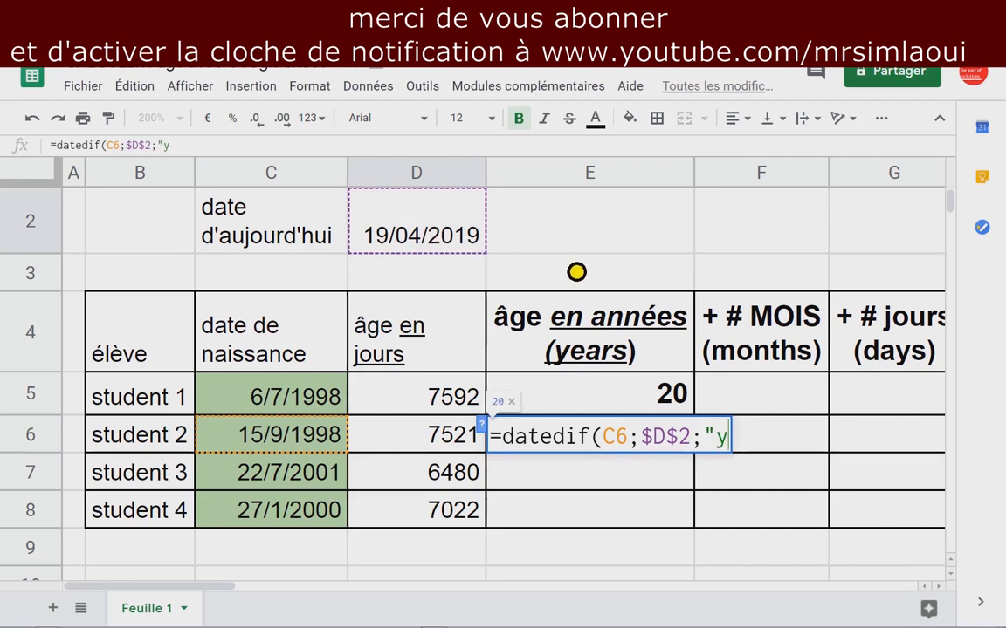
type("\")")
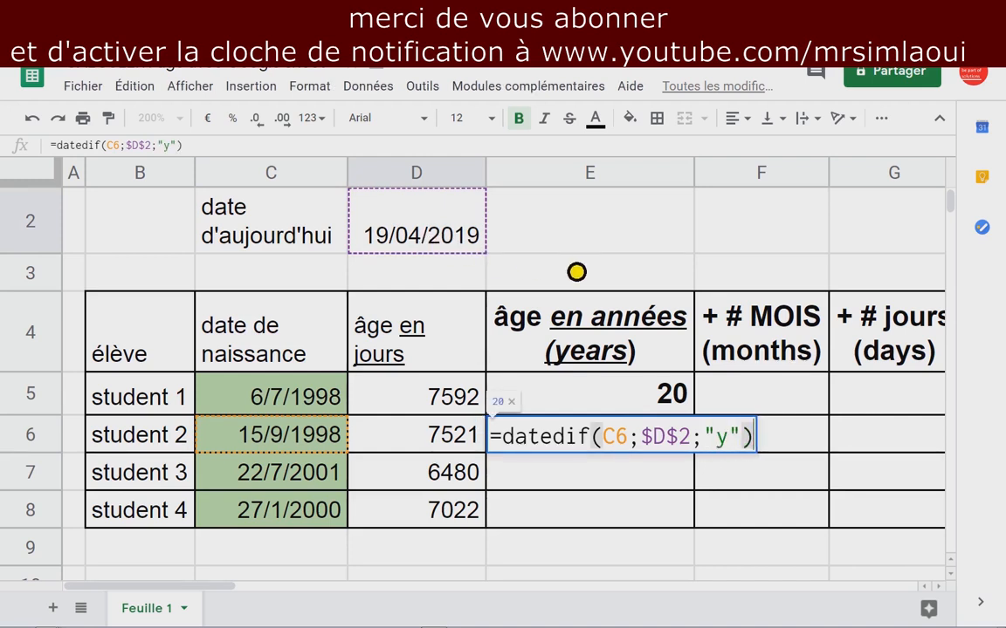
key("Return")
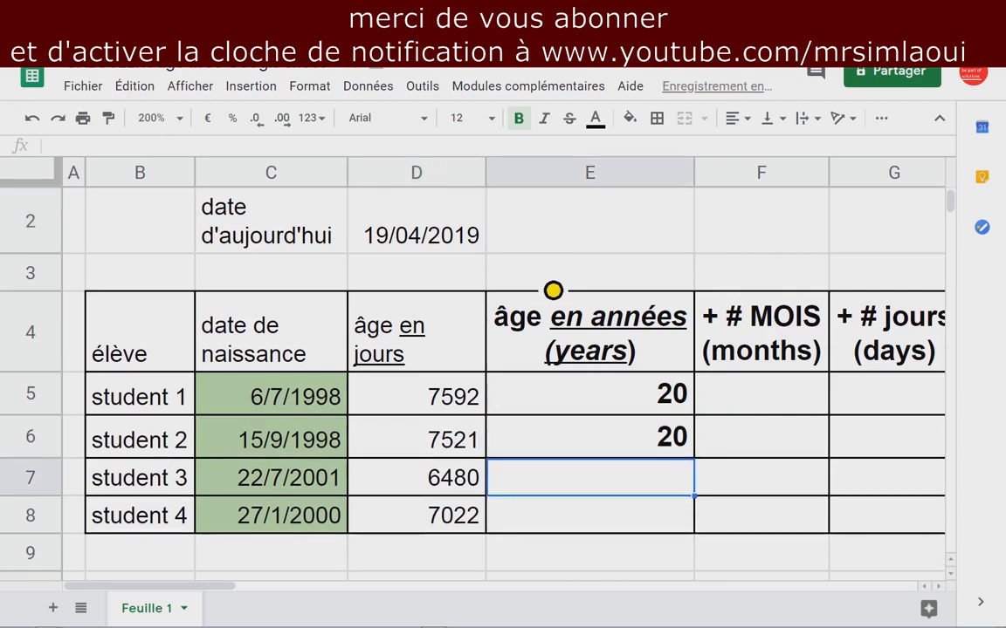
Increase the year of student 2's birth date in C6 by one and check the age in E6.
left_click(333, 451)
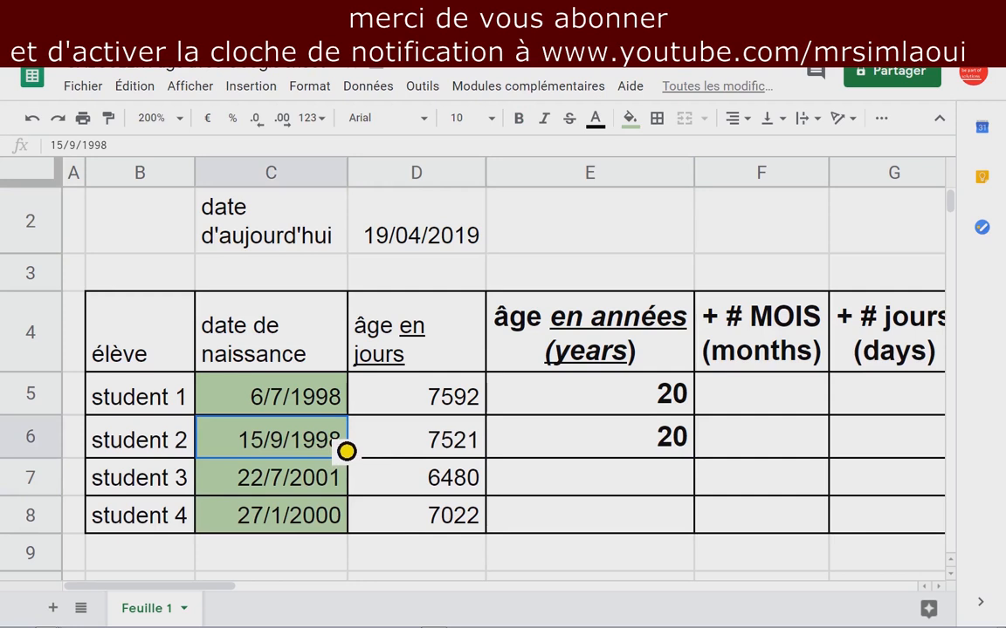
double_click(345, 451)
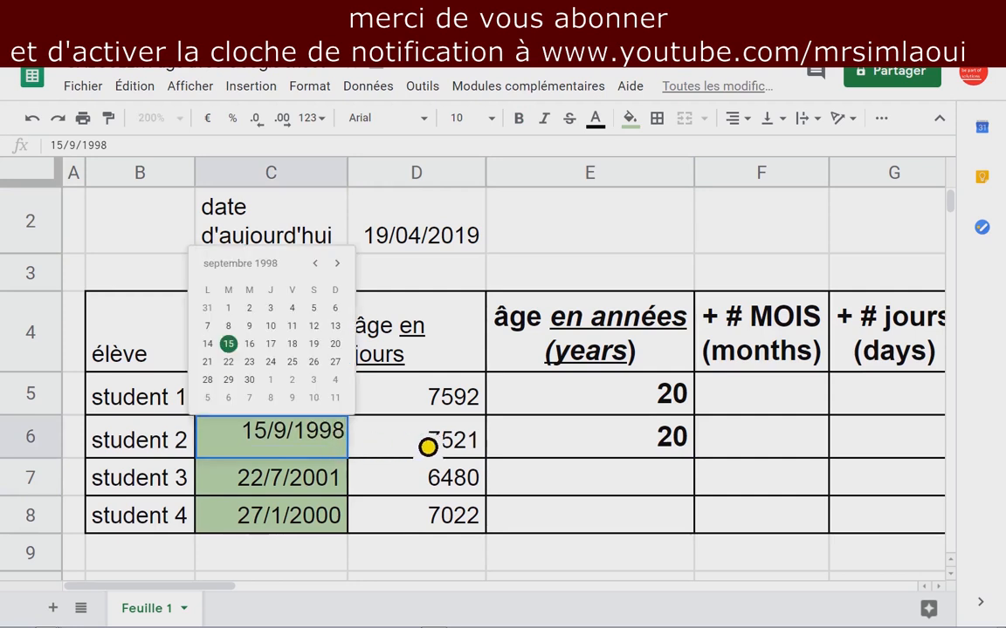
type("9")
key("Delete")
key("Return")
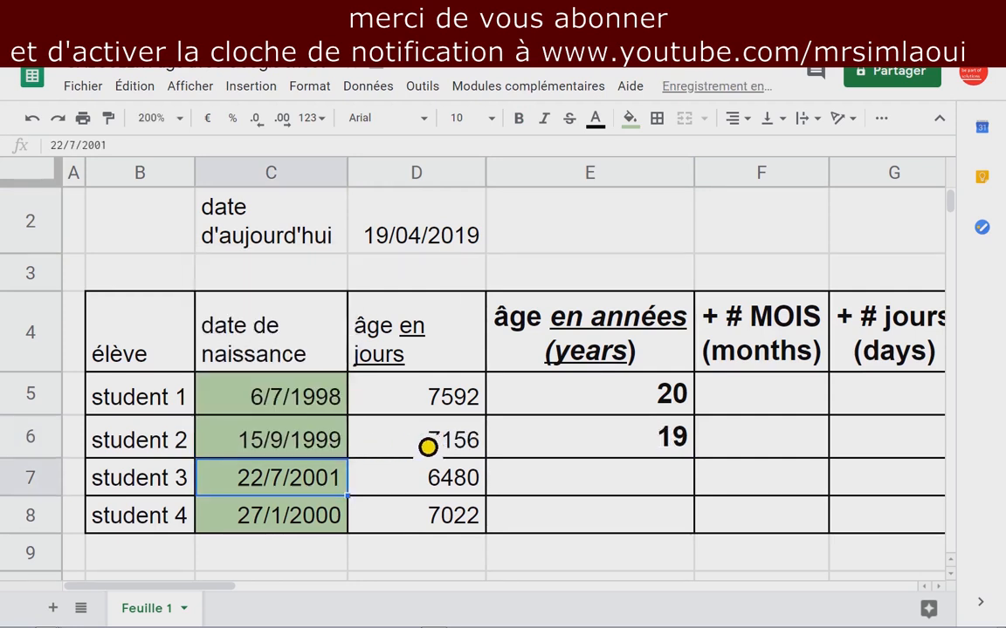
left_click(669, 449)
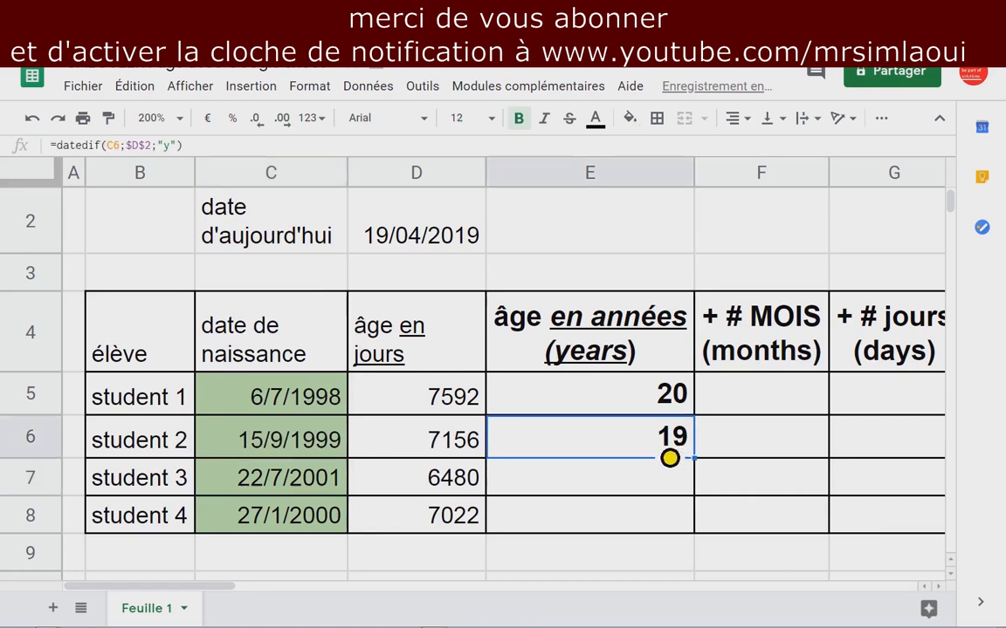
Clear cells E6 through E8 in the age in years column, keeping the formula in E5.
left_click(662, 492)
left_click(662, 404)
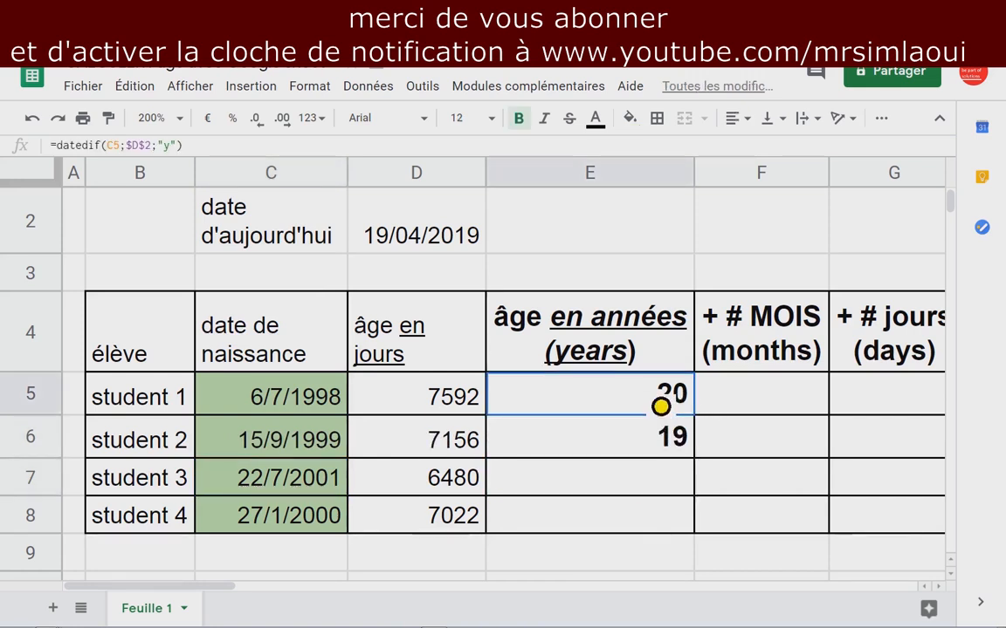
left_click_drag(709, 429, 711, 543)
left_click_drag(688, 453, 642, 542)
key("Delete")
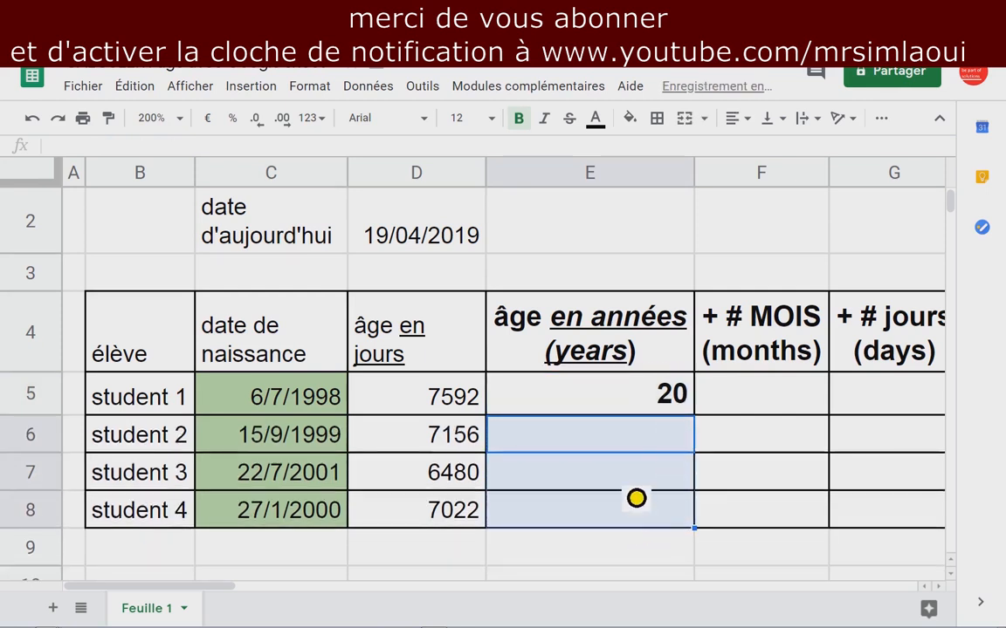
Re-enter the formula =datedif(C6;$D$2;"y") in cell E6 to calculate student 2's age in years.
scroll(583, 448, "down", 1)
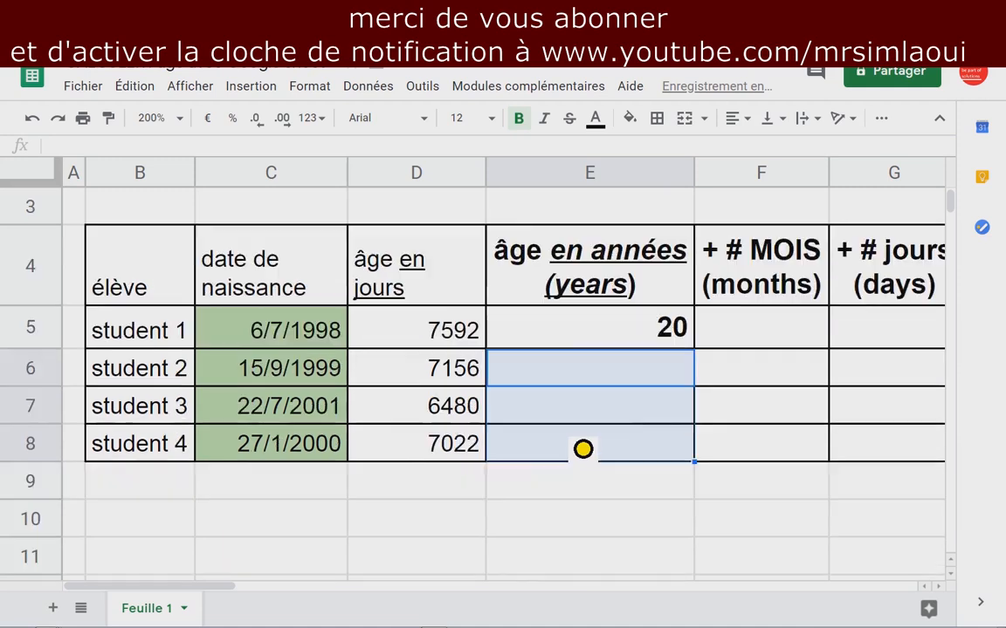
type("=")
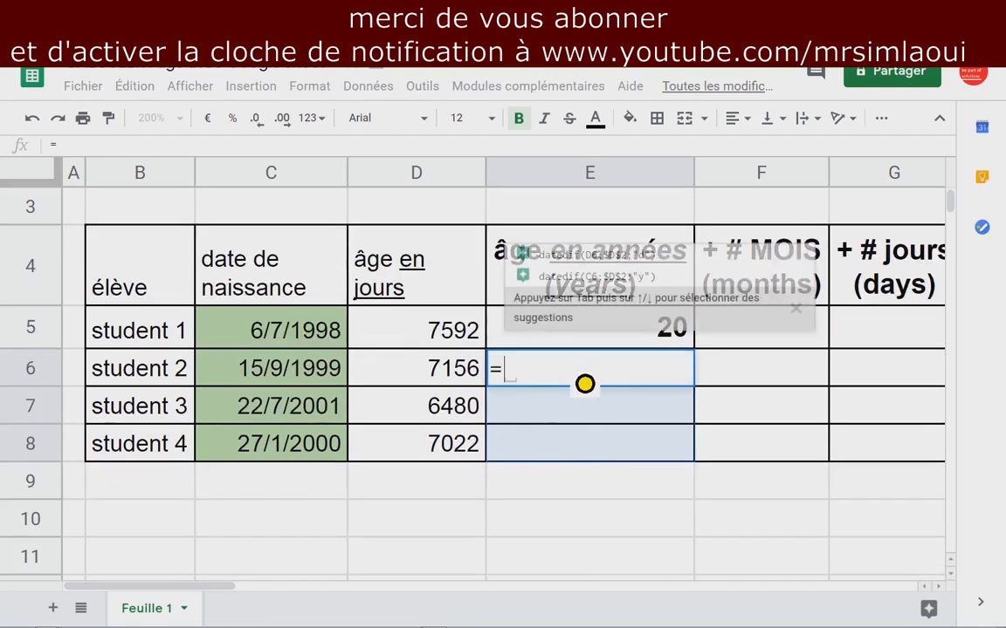
type("datedif(")
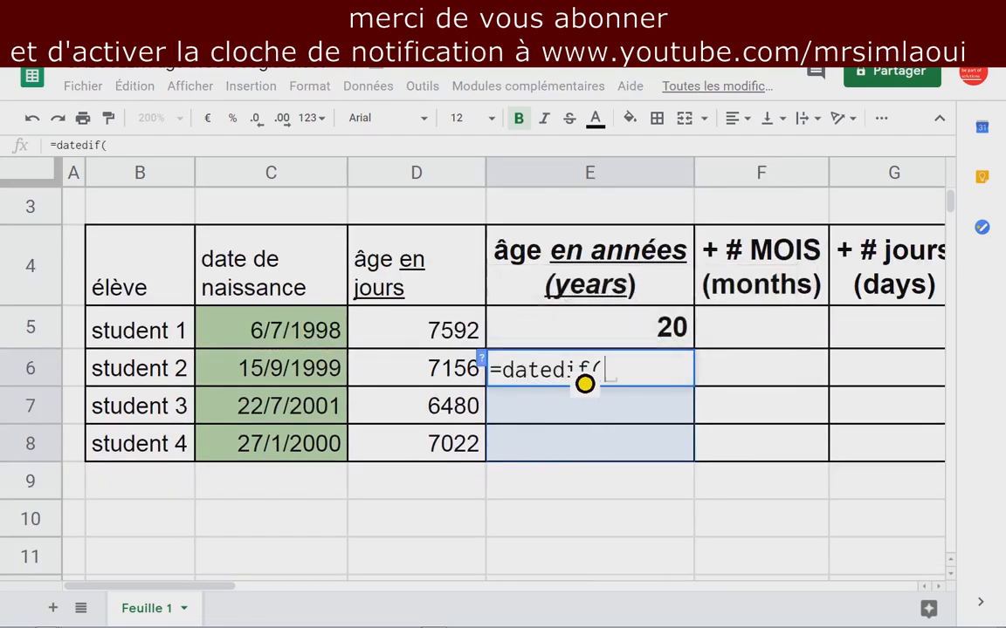
left_click(309, 370)
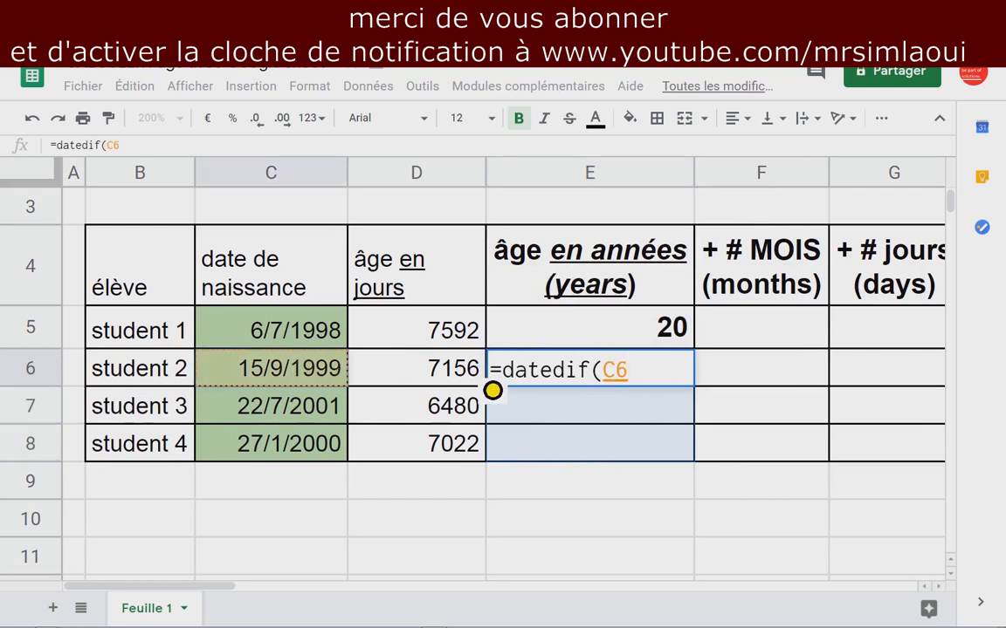
scroll(491, 388, "up", 1)
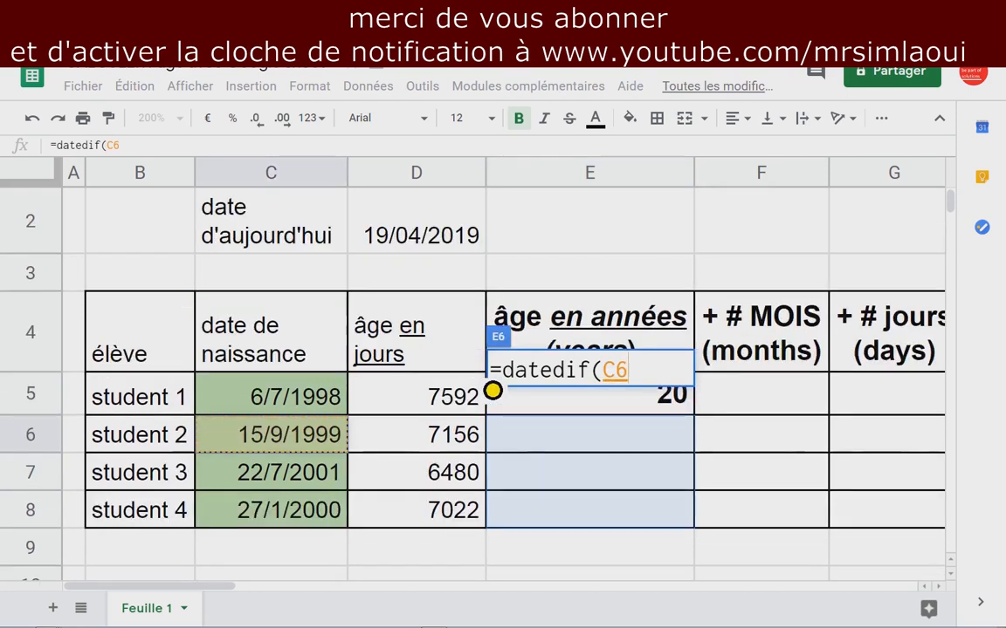
type(";")
left_click(436, 244)
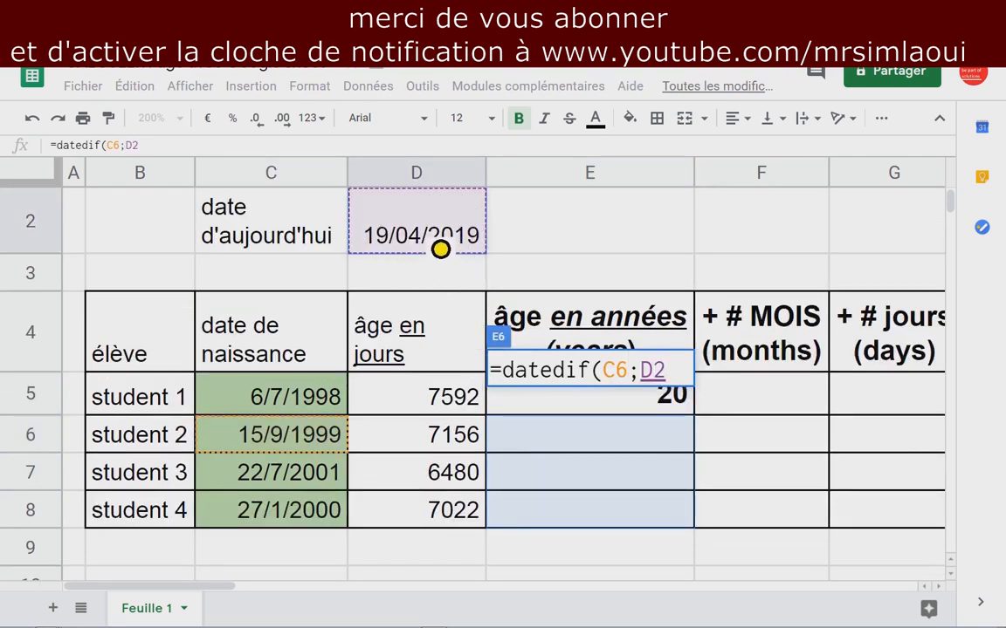
key("F4")
type(";")
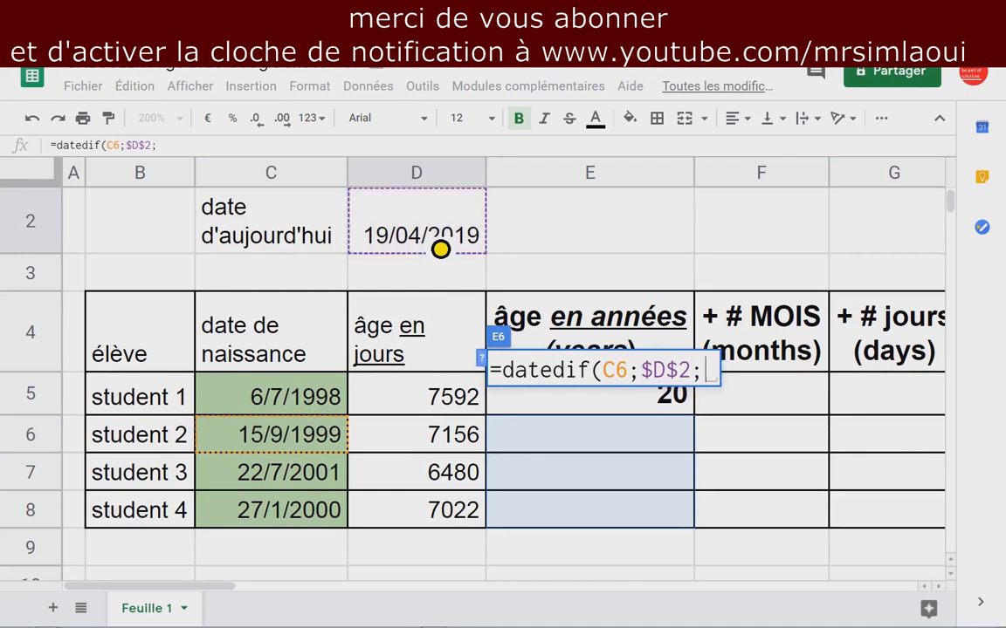
type("\"y\")")
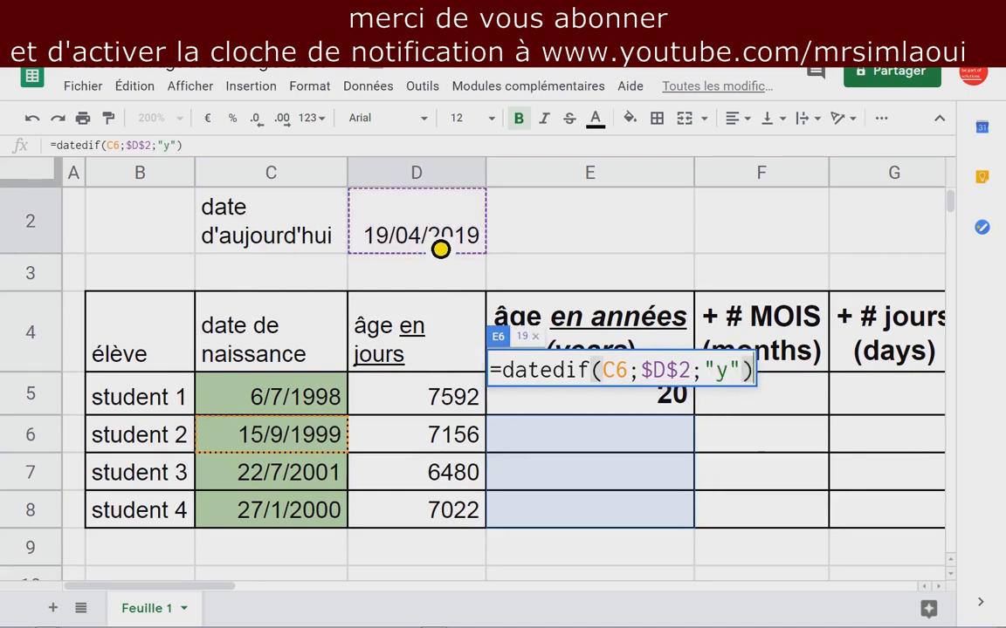
key("Return")
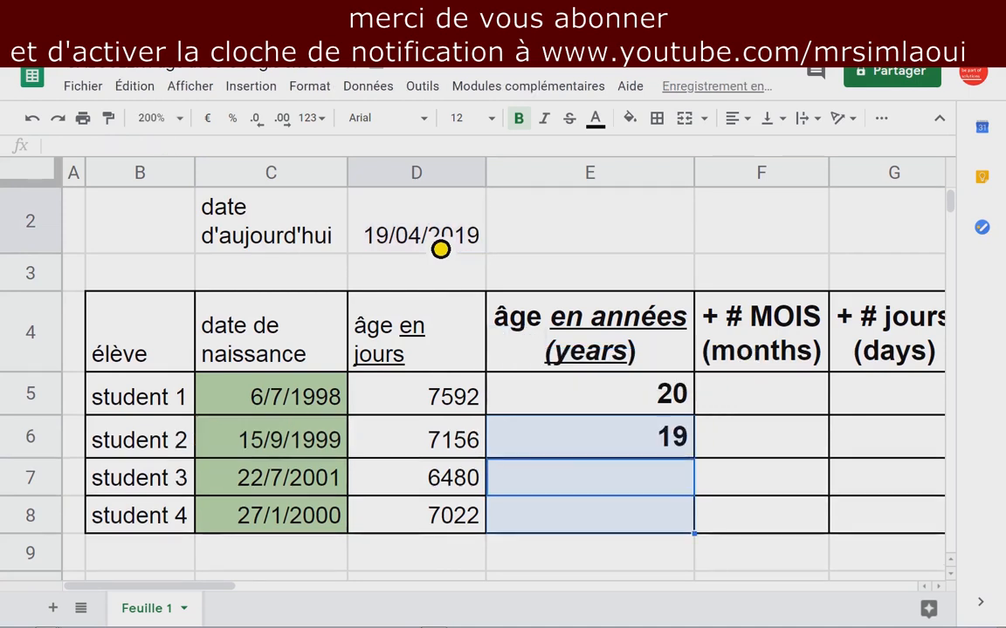
Enter =datedif(C7;$D$2;"y") in cell E7 to calculate student 3's age in years.
double_click(572, 491)
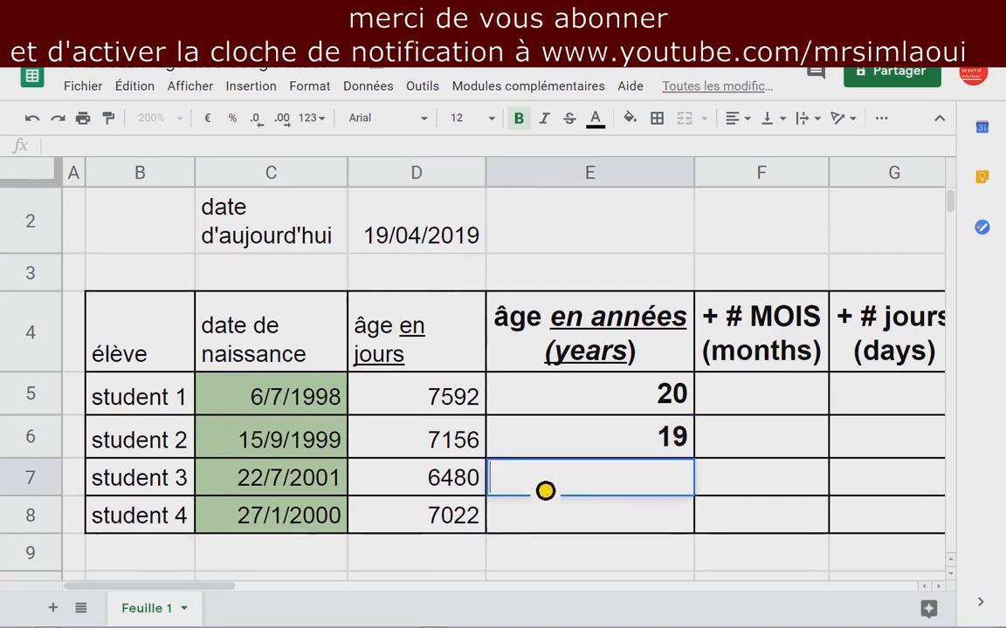
type("=datedif(")
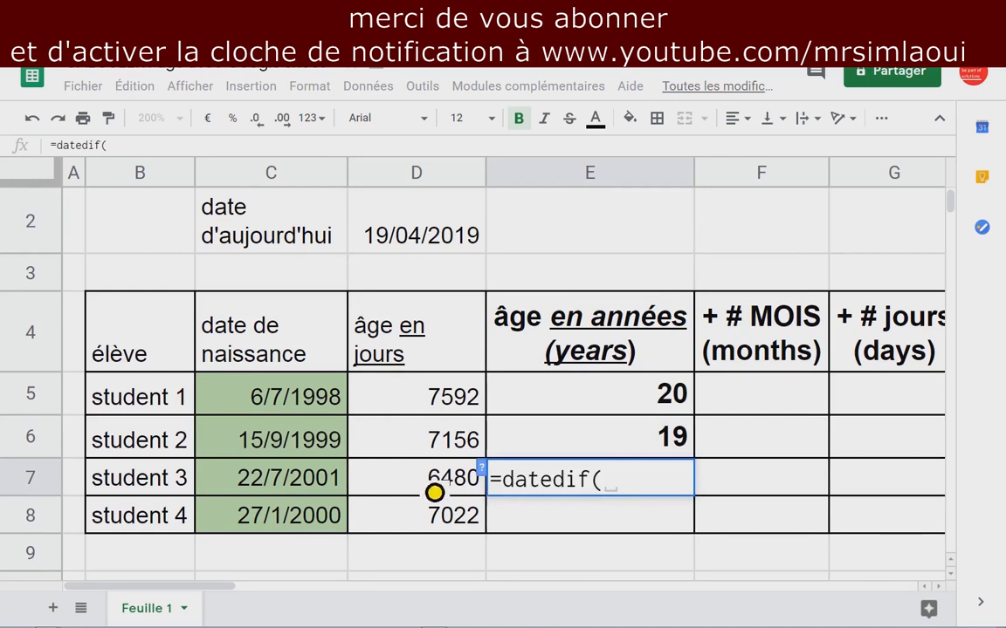
left_click(297, 482)
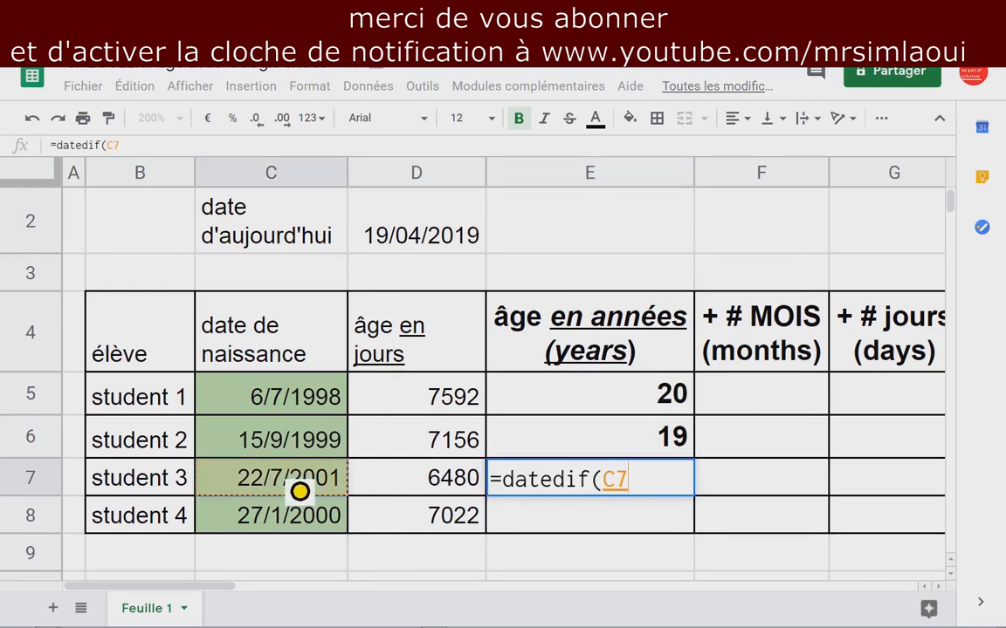
left_click(435, 254)
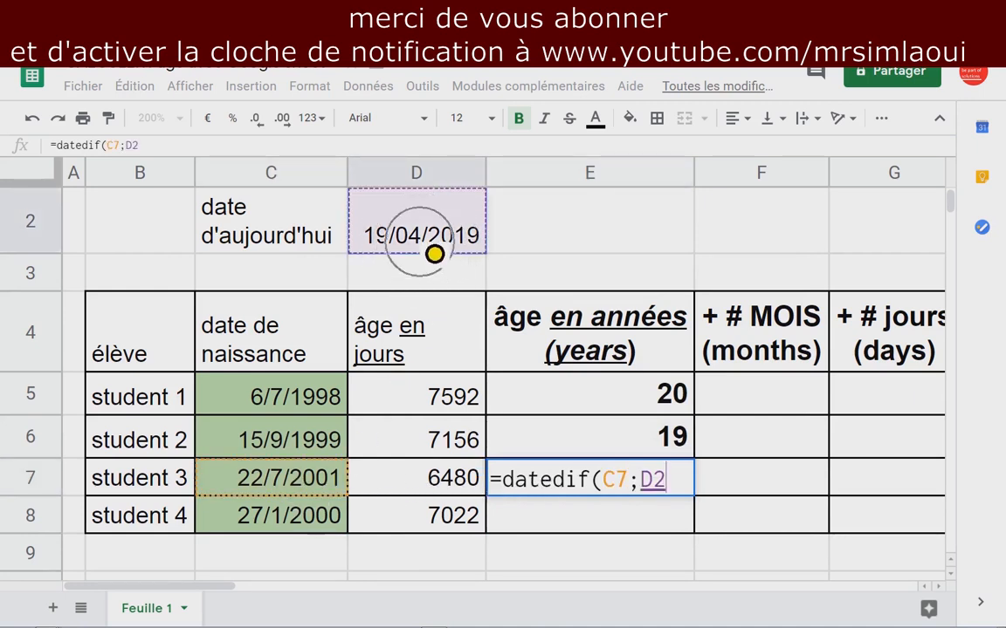
key("F4")
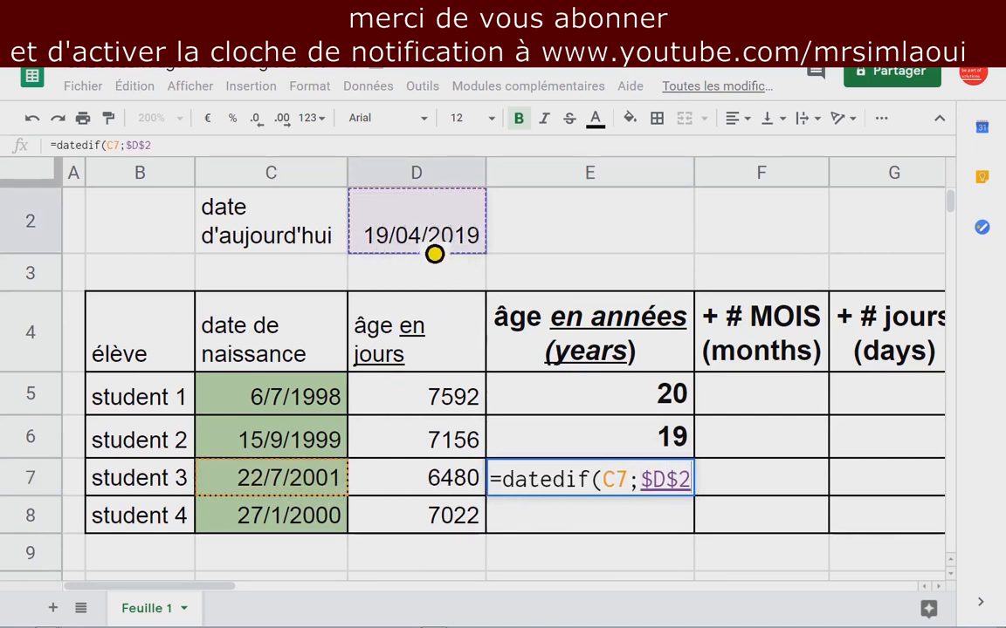
type(";\"y\")")
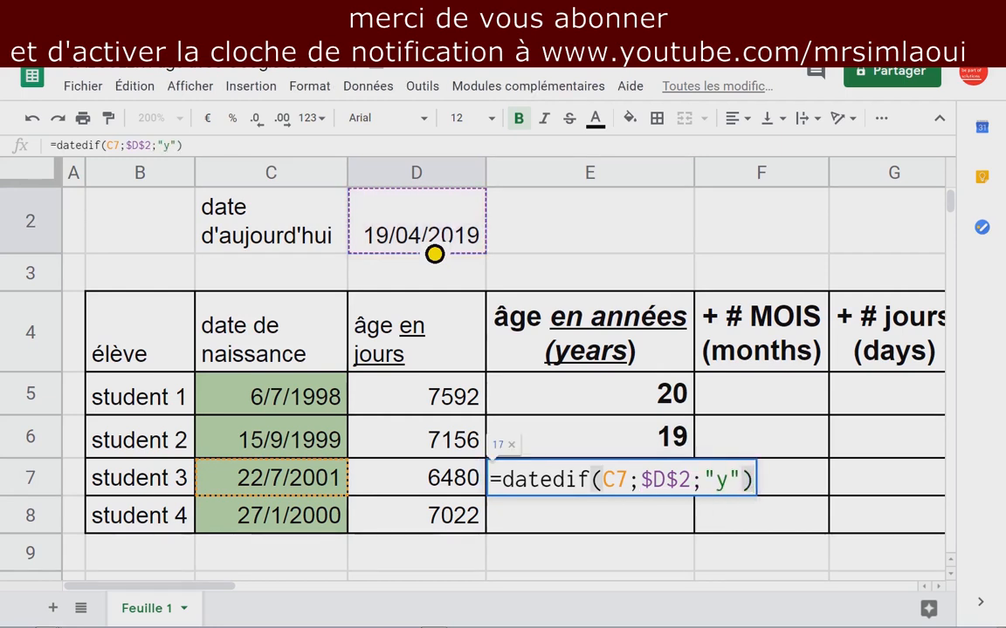
key("Return")
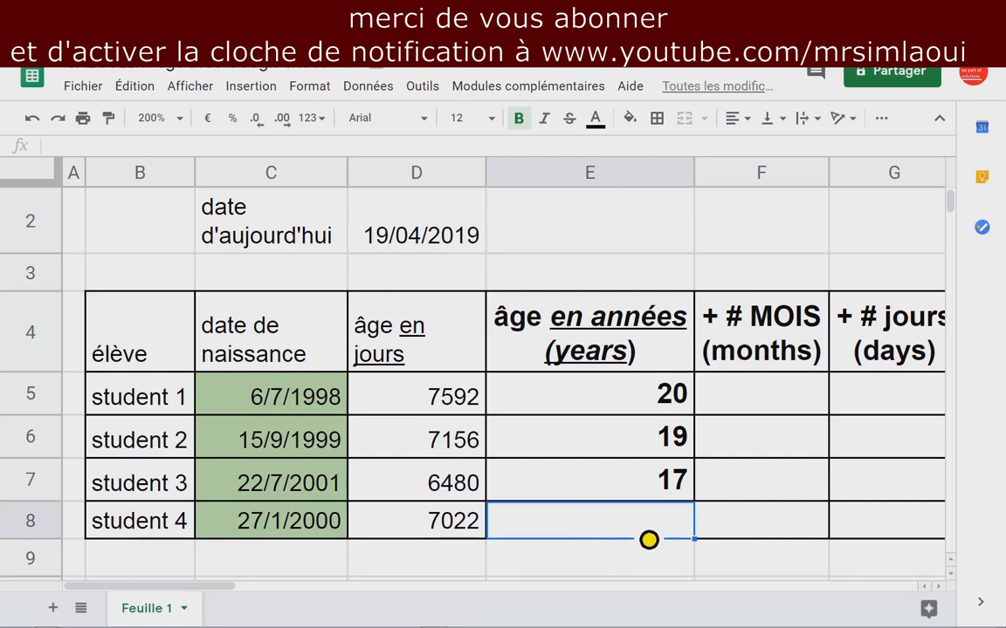
Enter =datedif(C8;$D$2;"y") in cell E8 to calculate student 4's age in years, and review the finished formula.
type("=")
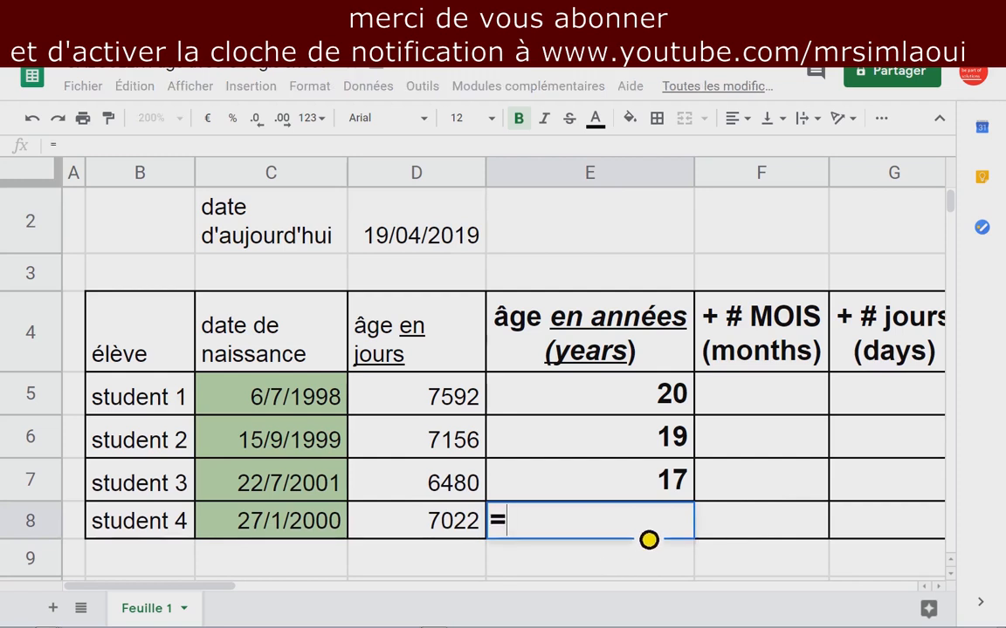
type("datedif(")
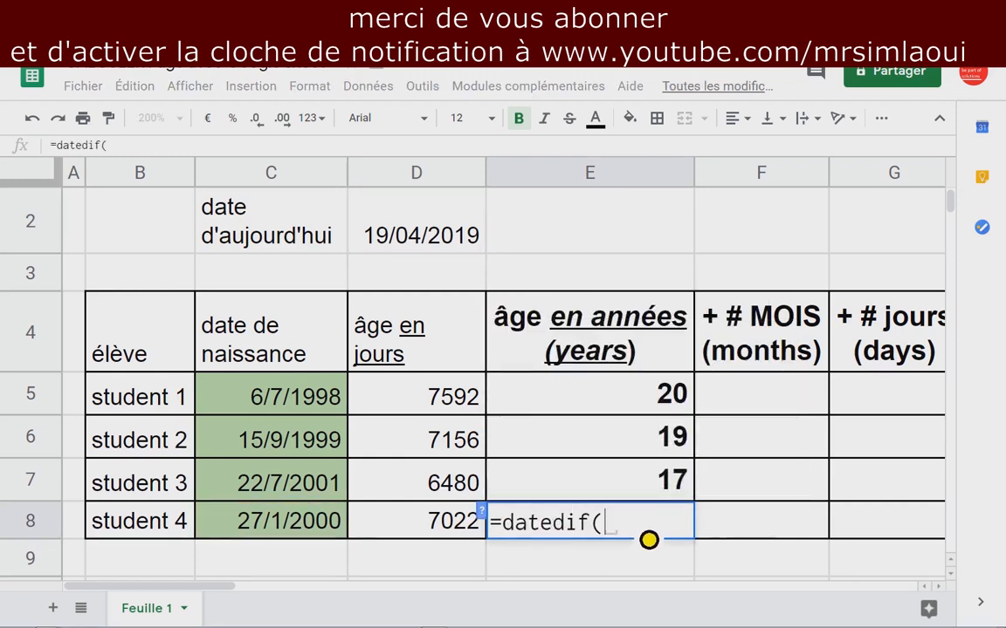
left_click(297, 528)
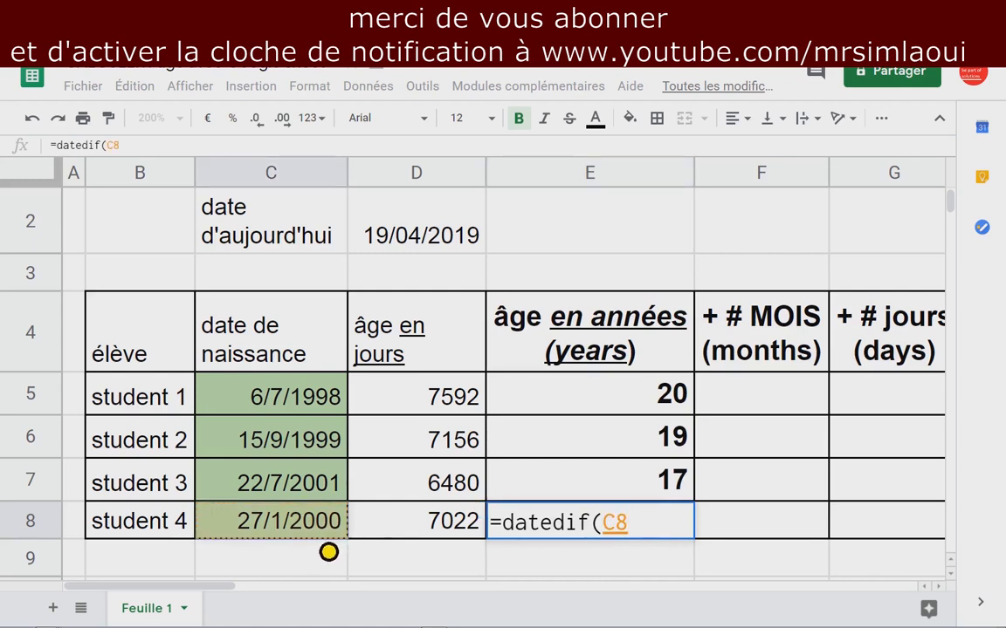
type(";")
left_click(436, 252)
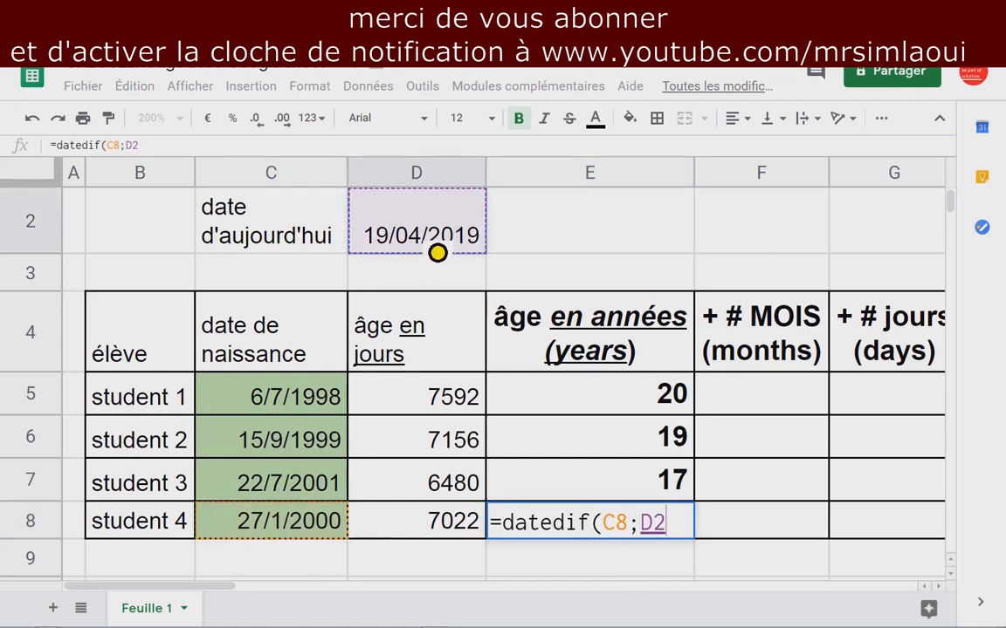
key("F4")
type(";")
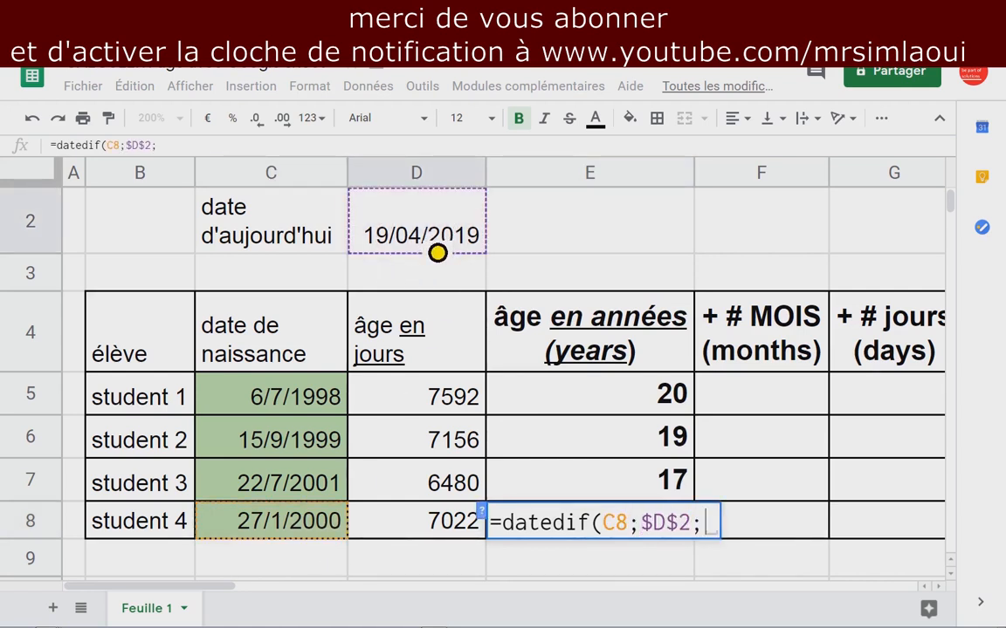
type("\"y")
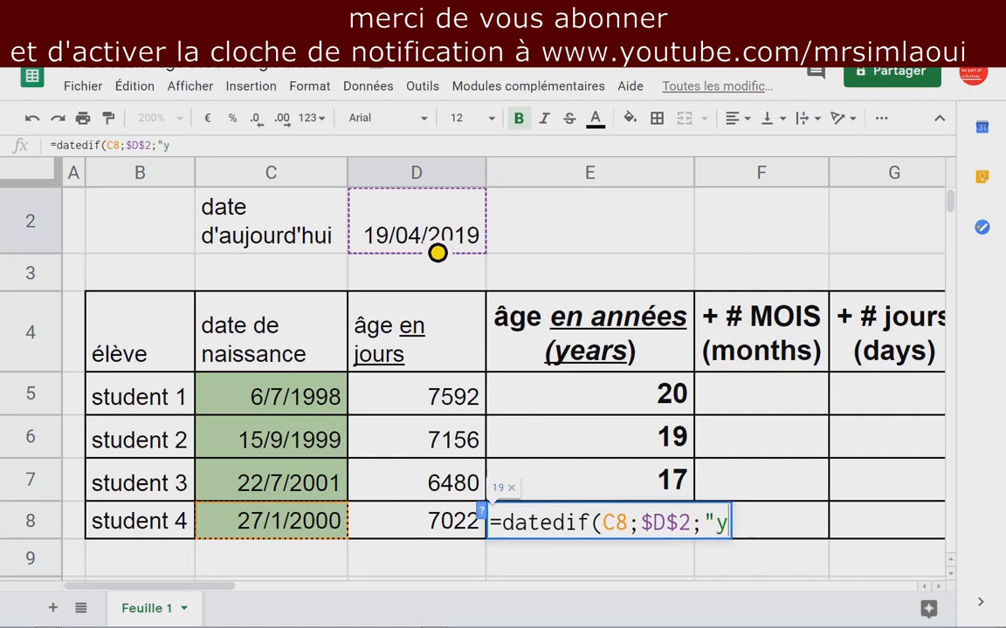
type("\")")
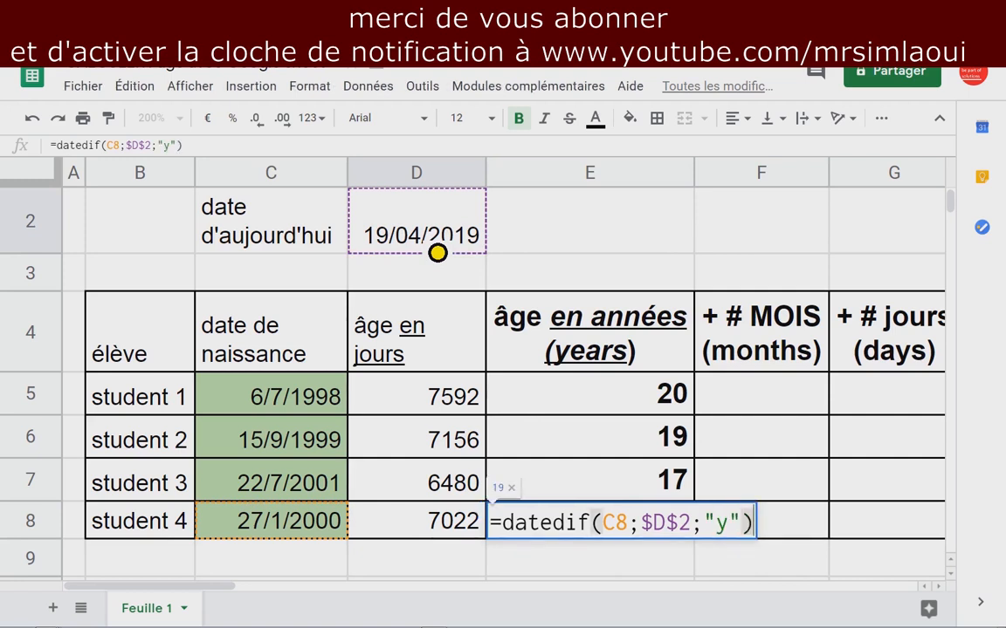
key("Return")
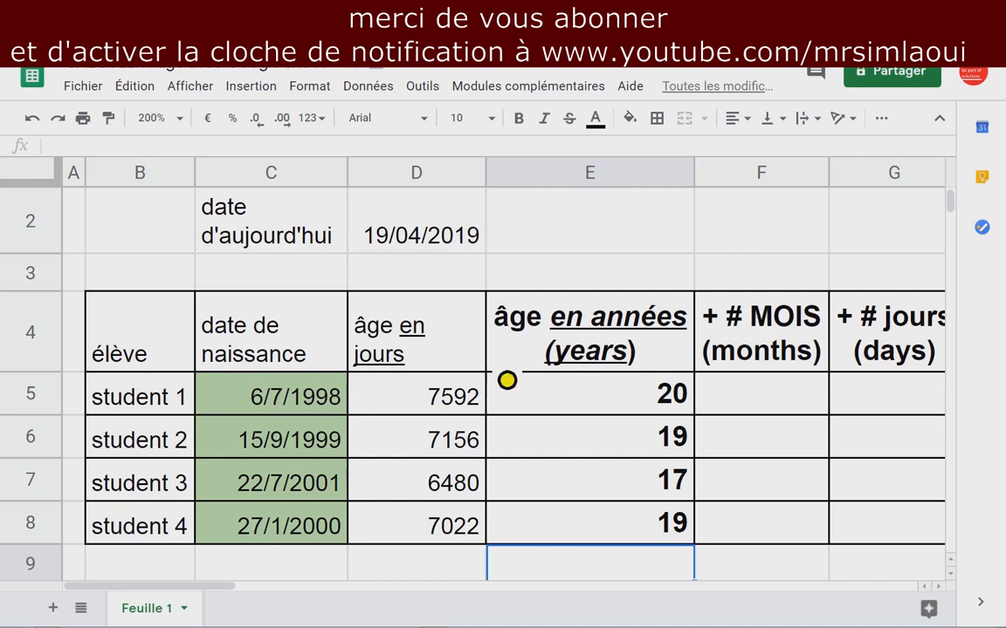
double_click(615, 524)
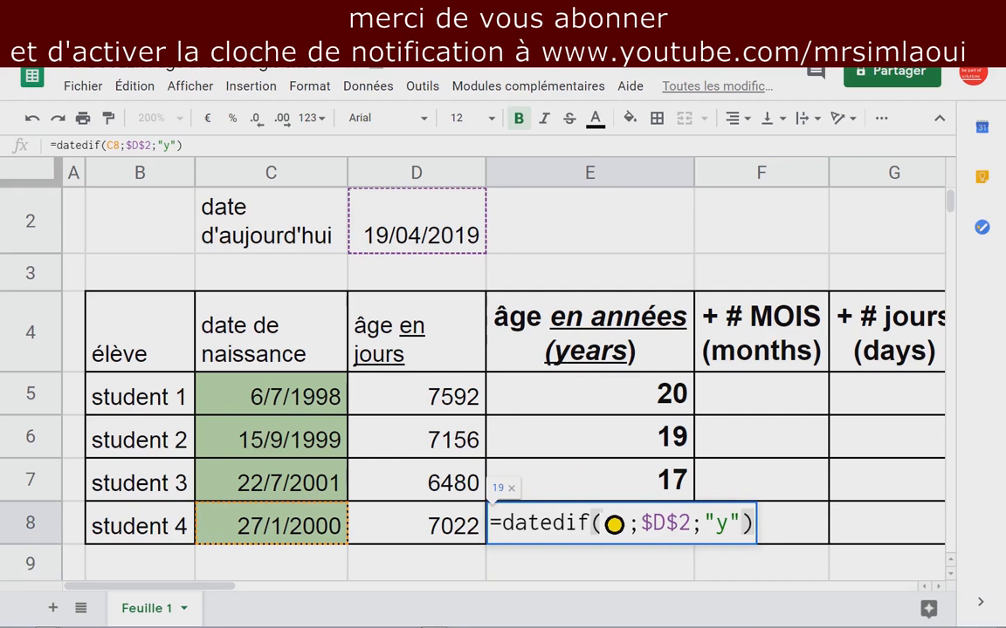
key("Escape")
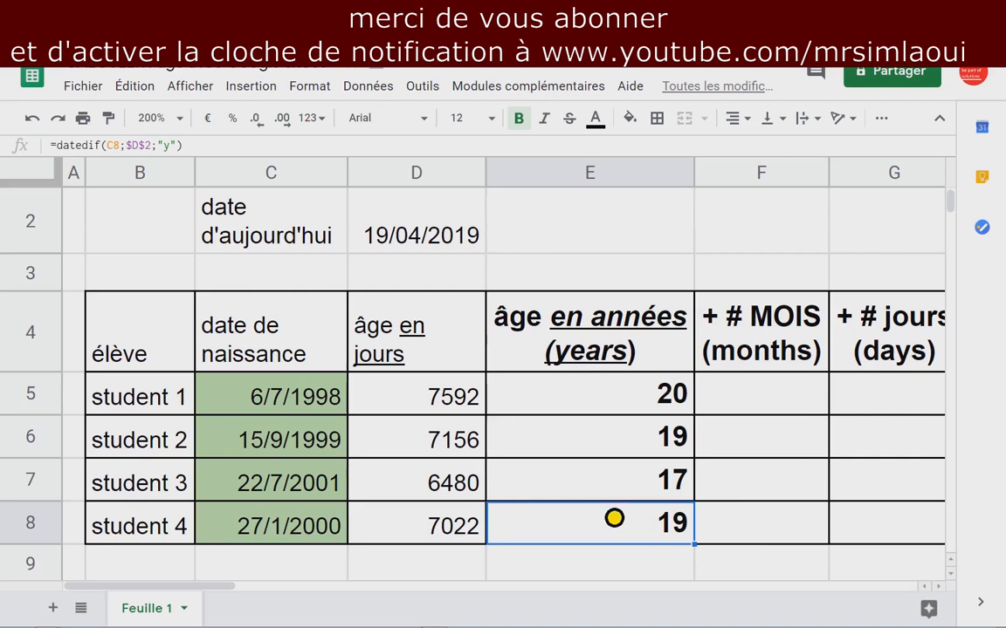
Enter =datedif(C5;$D$2;"ym") in cell F5 to calculate student 1's additional months.
left_click(746, 406)
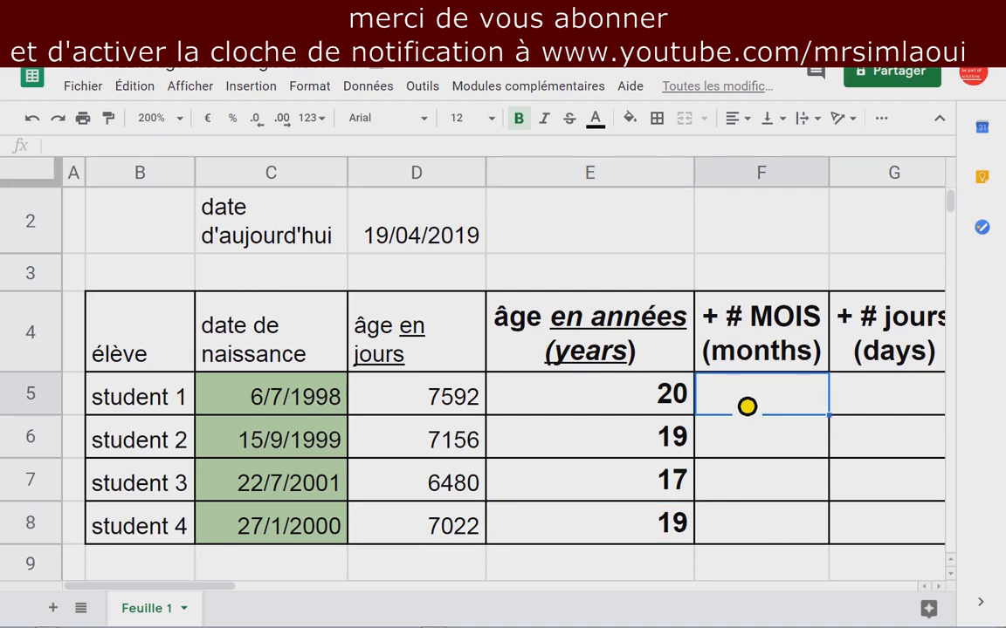
type("=")
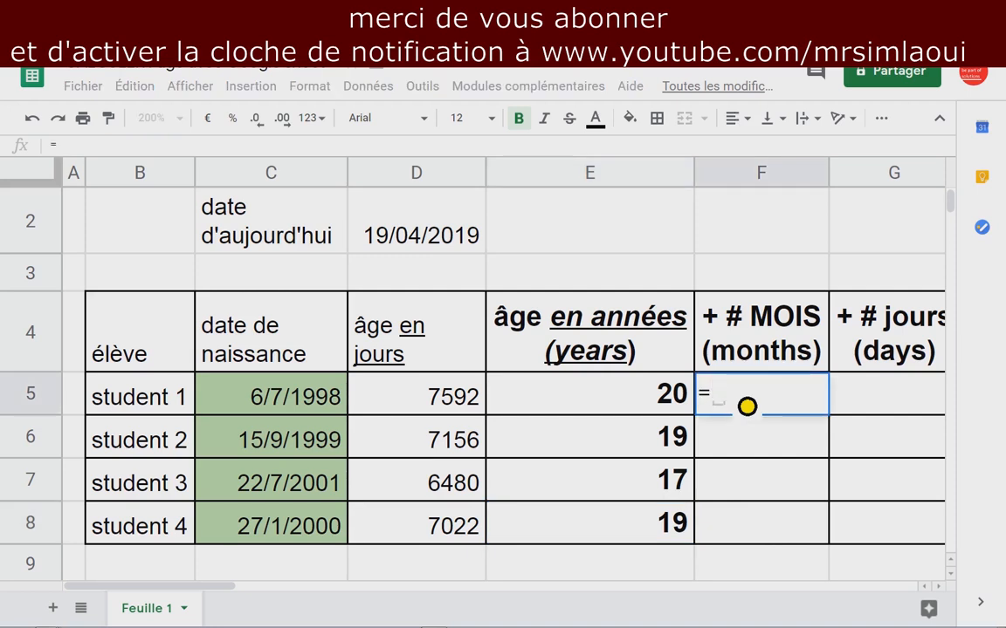
key("Escape")
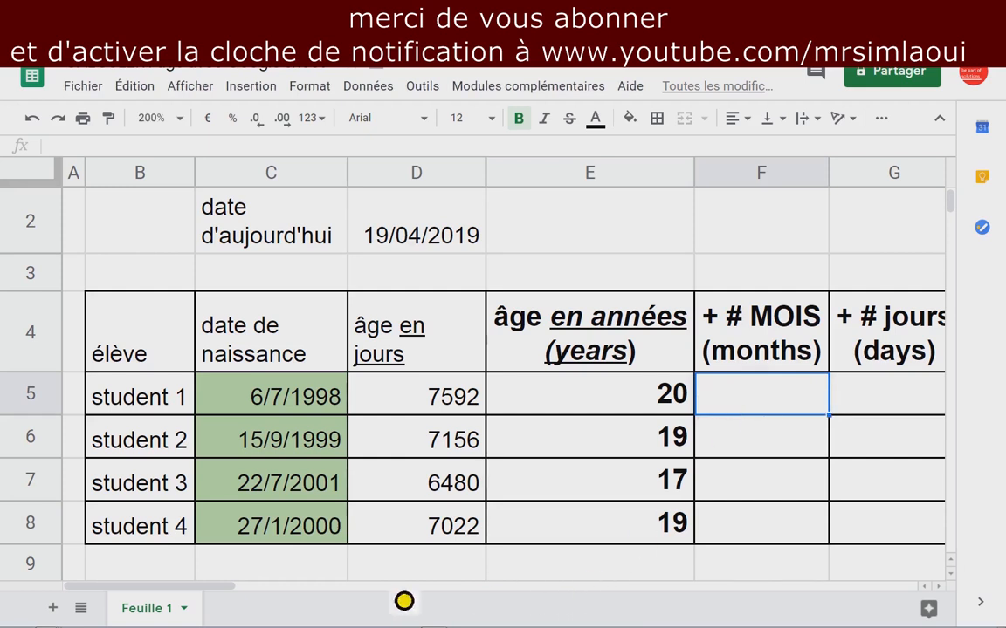
left_click_drag(200, 590, 244, 599)
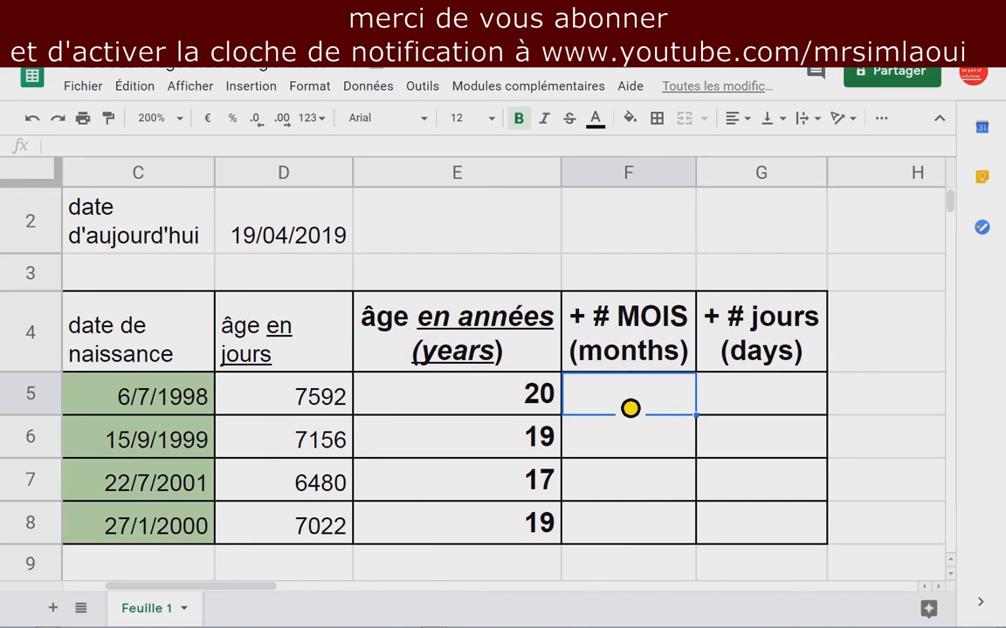
type("=datedi")
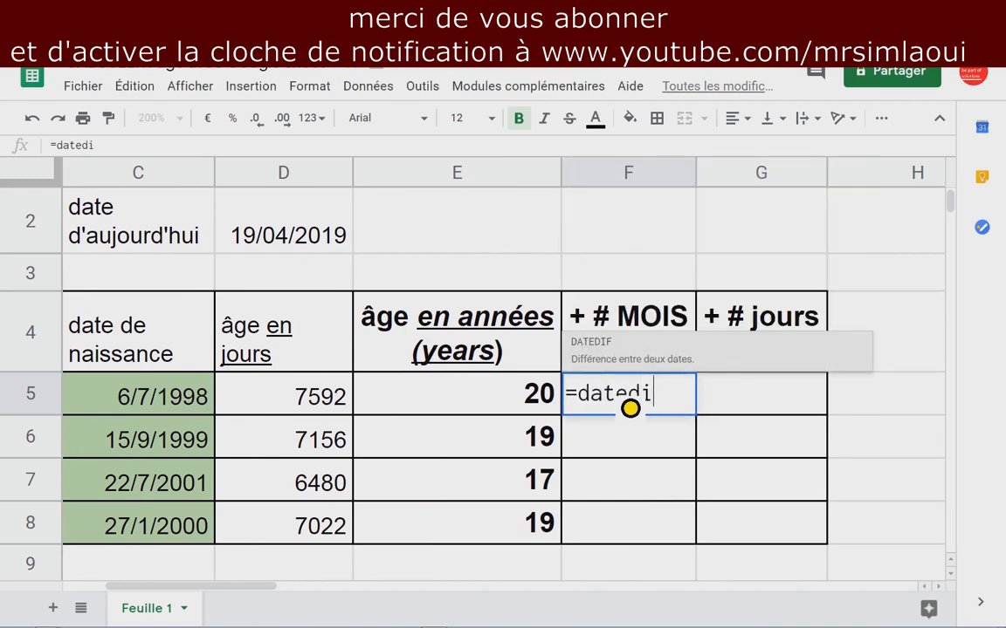
type("f(")
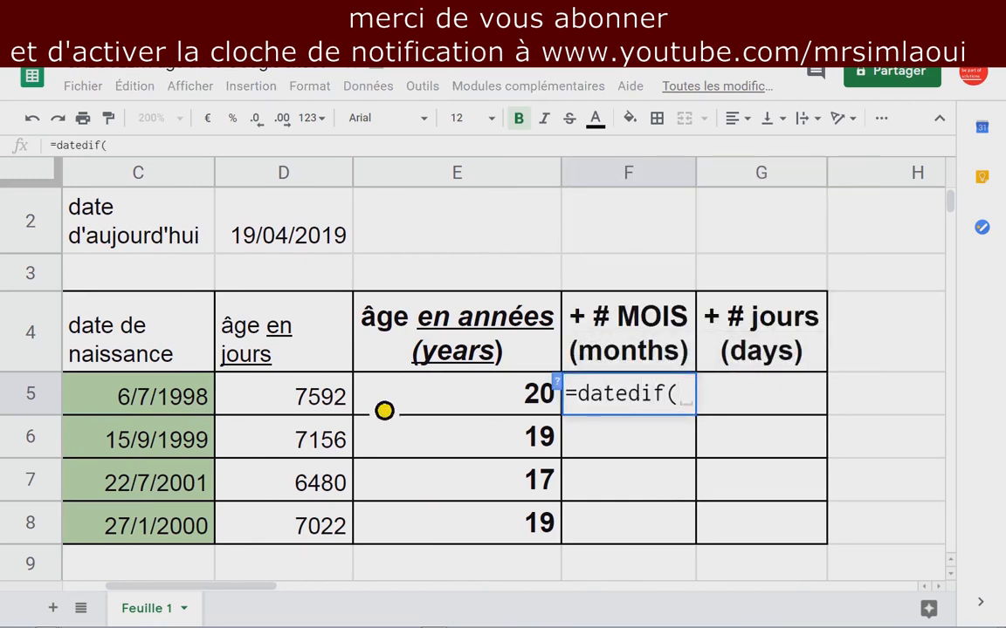
left_click(176, 405)
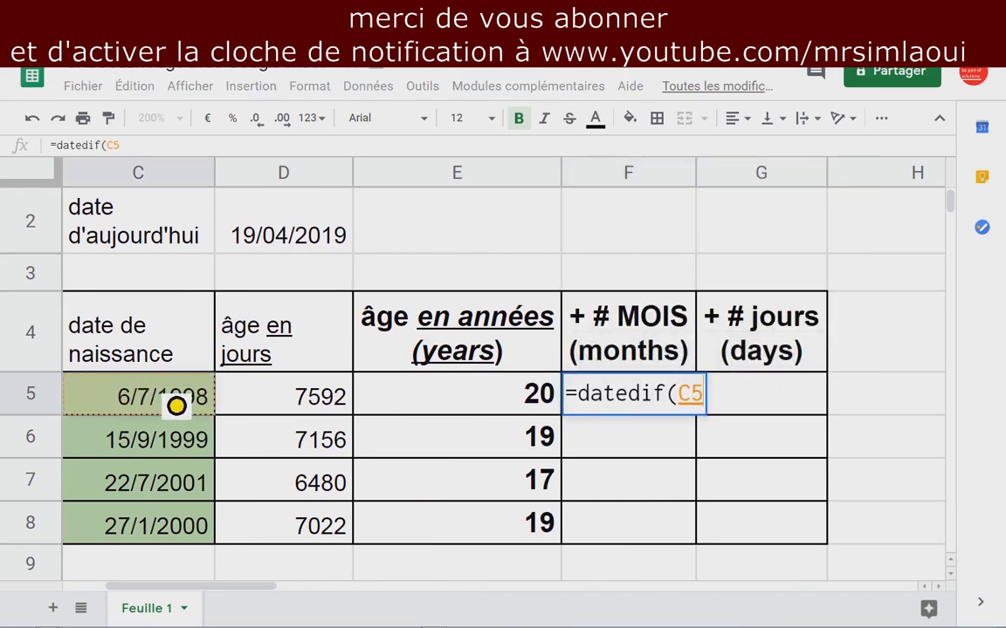
type(";")
left_click(310, 249)
key("F4")
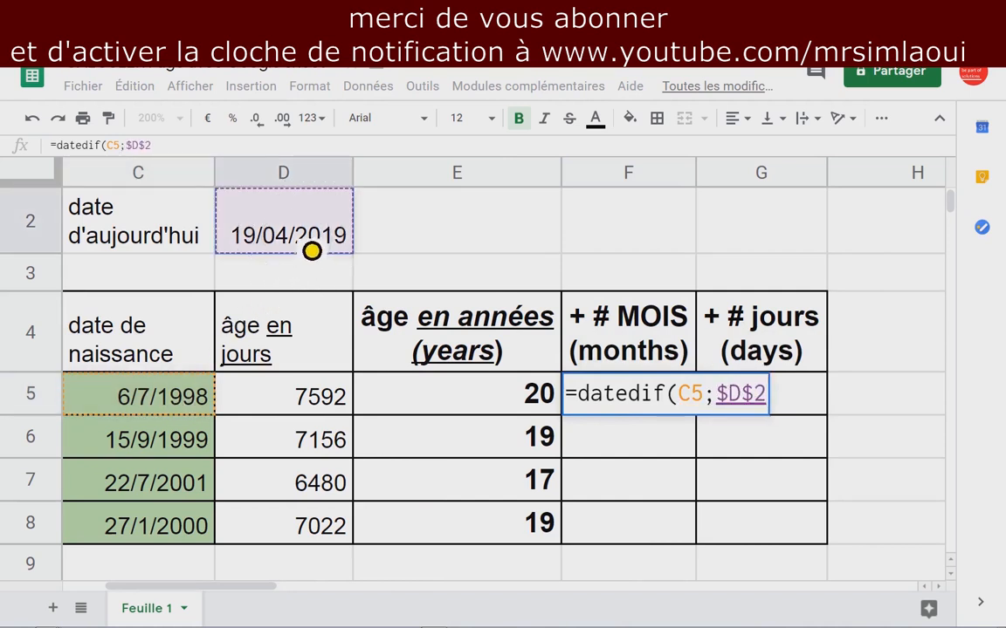
type(";\"ym\"")
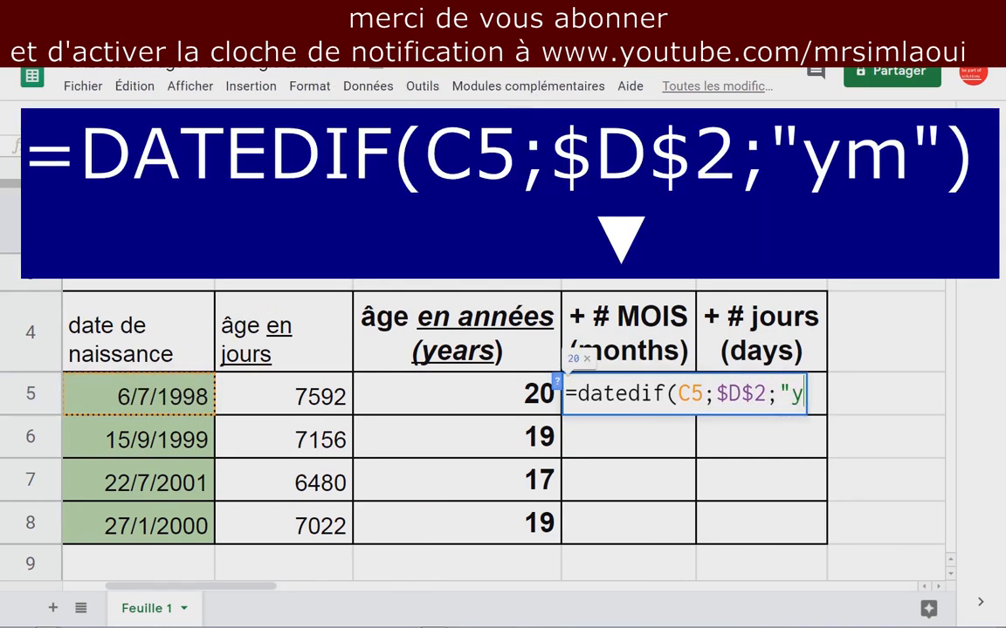
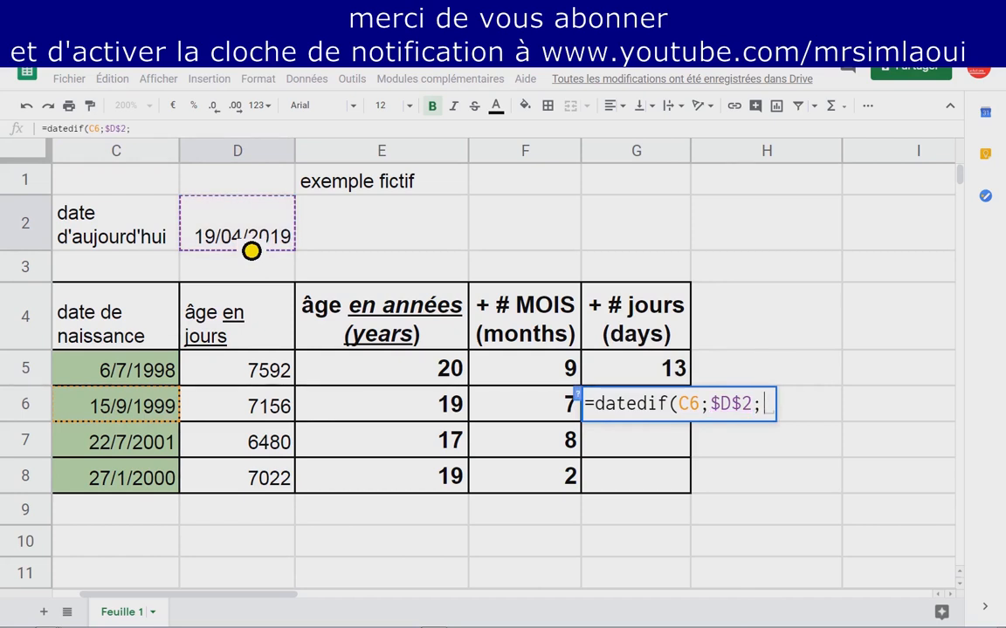
Complete the formula in cell G6 as =datedif(C6;$D$2;"md") to calculate student 2's remaining days.
type("\"md")
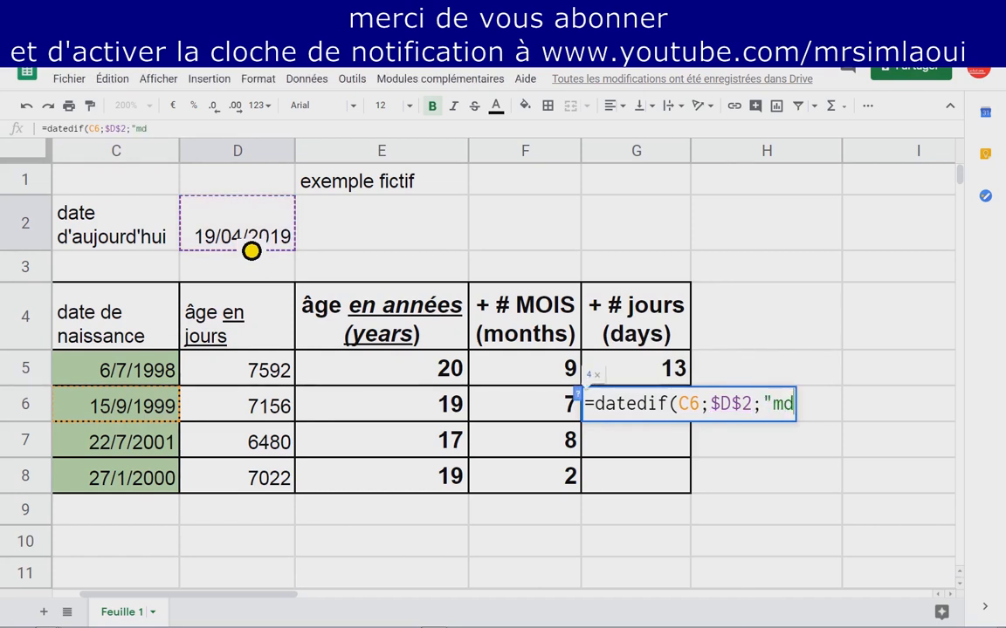
type("\")")
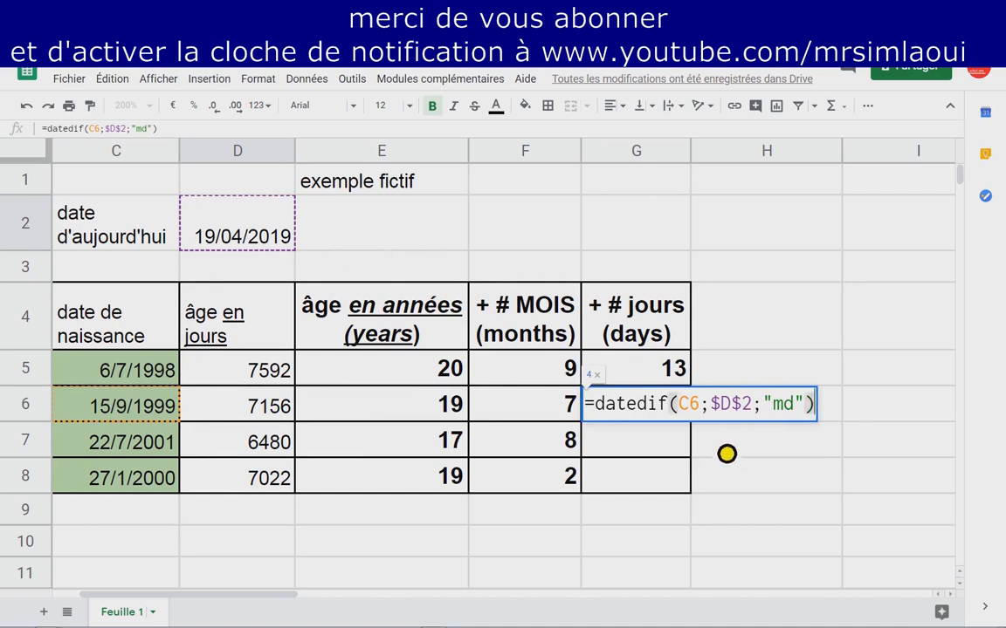
left_click_drag(609, 407, 833, 404)
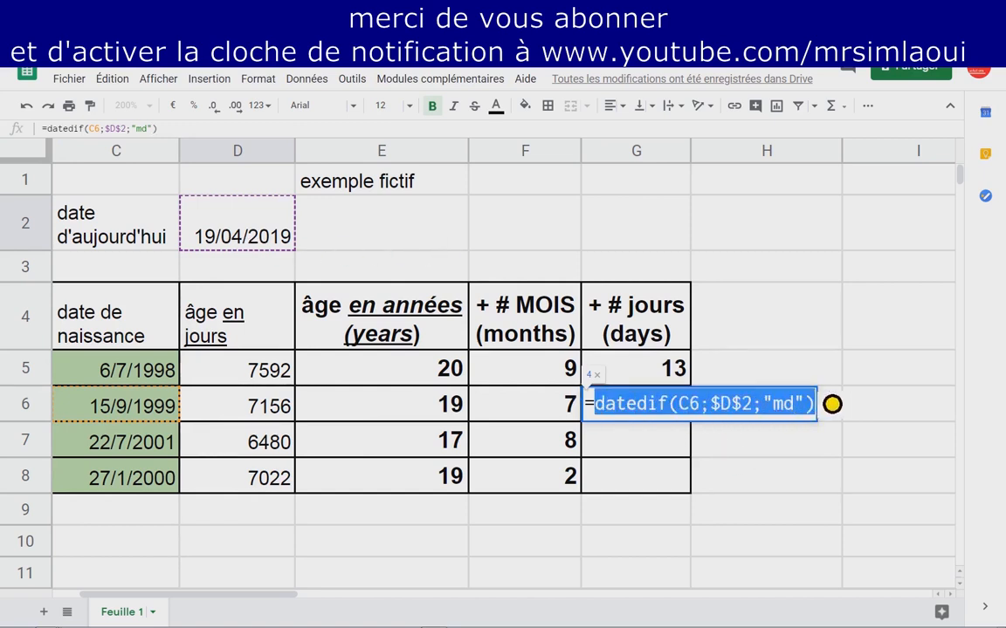
key("Return")
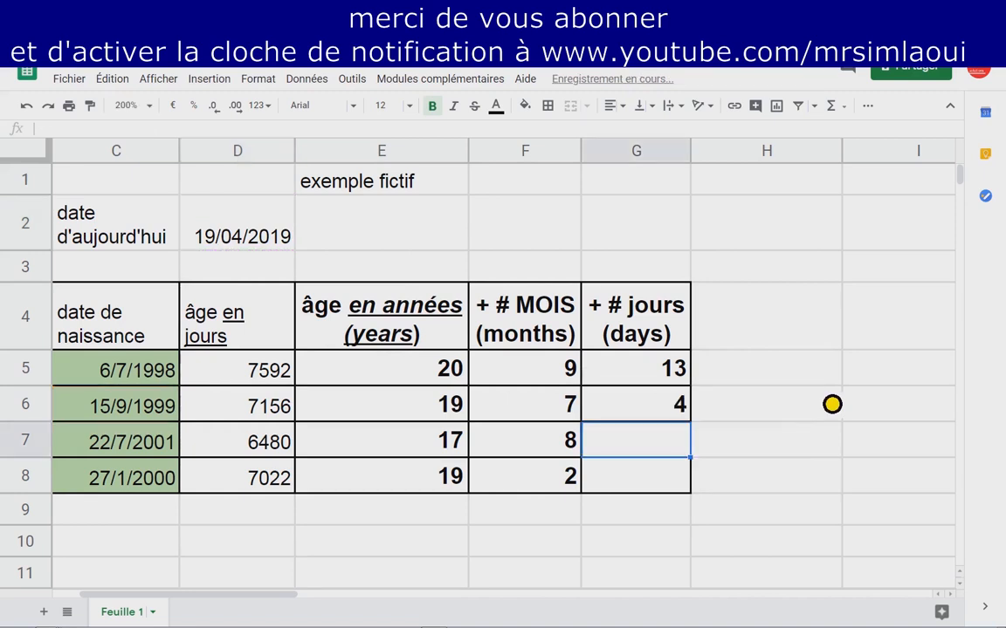
Enter =datedif(C7;$D$2;"md") in cell G7 to calculate student 3's remaining days.
double_click(643, 449)
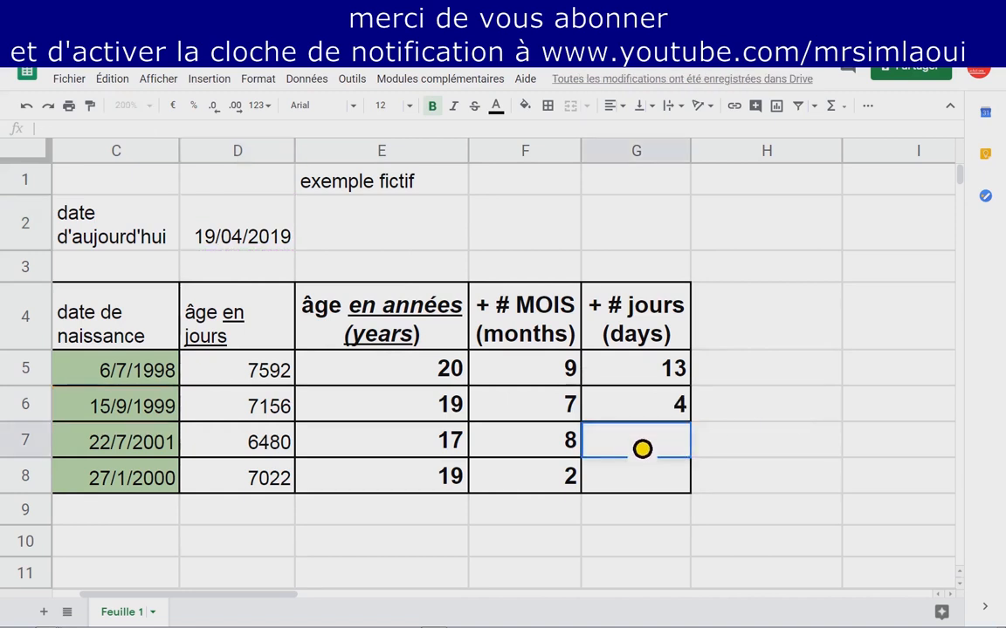
type("=da")
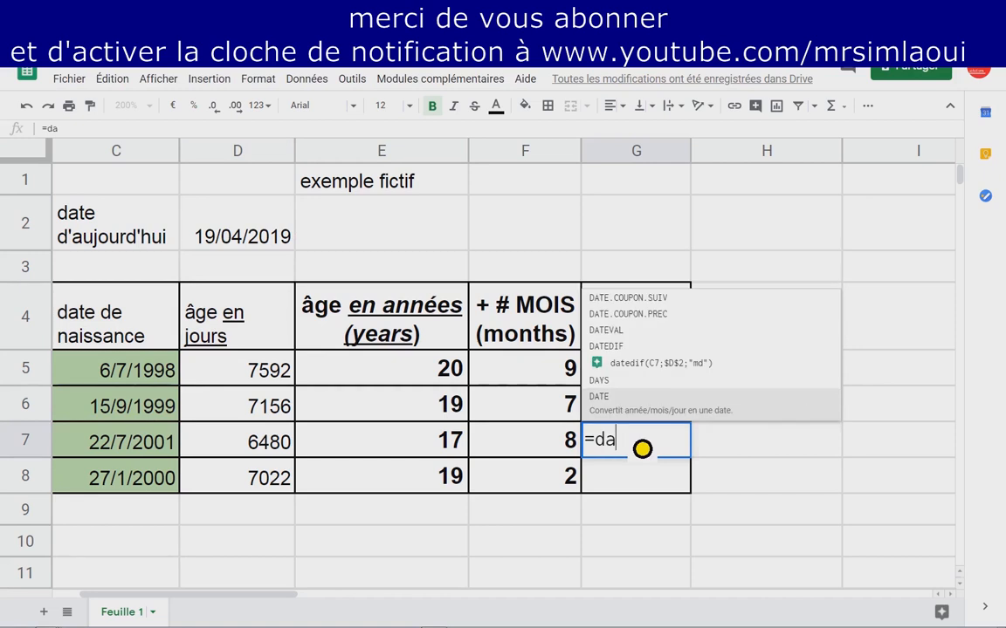
type("tedif(")
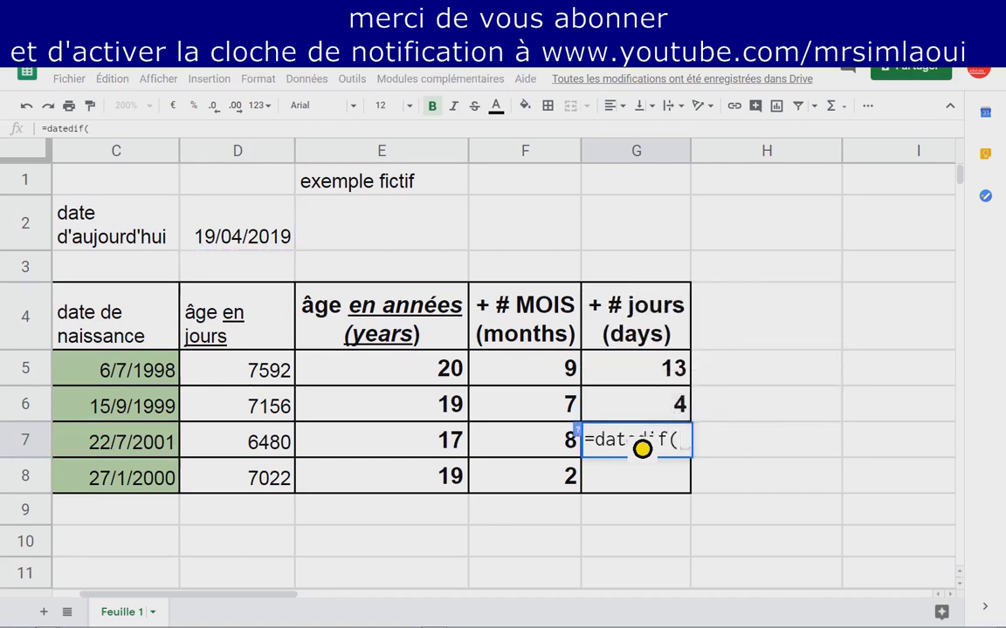
left_click(150, 449)
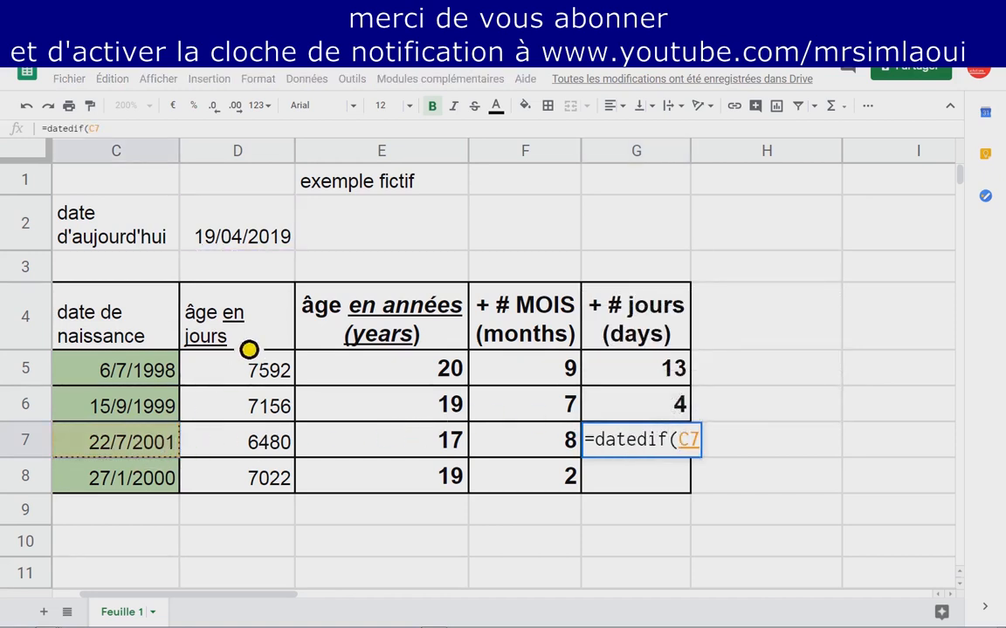
type(";")
left_click(276, 254)
key("F4")
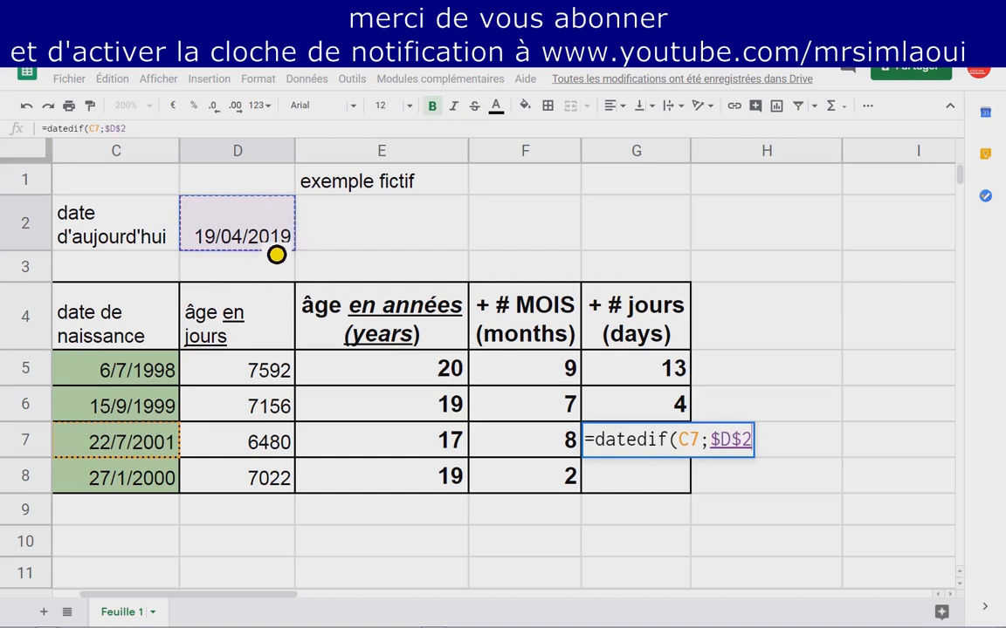
type(";")
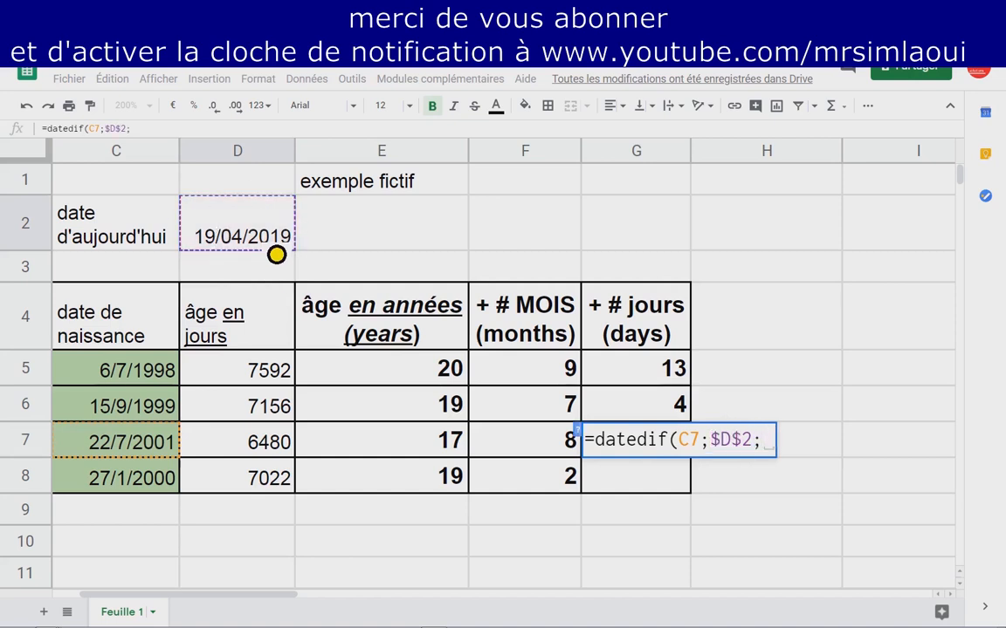
type("\"md\"")
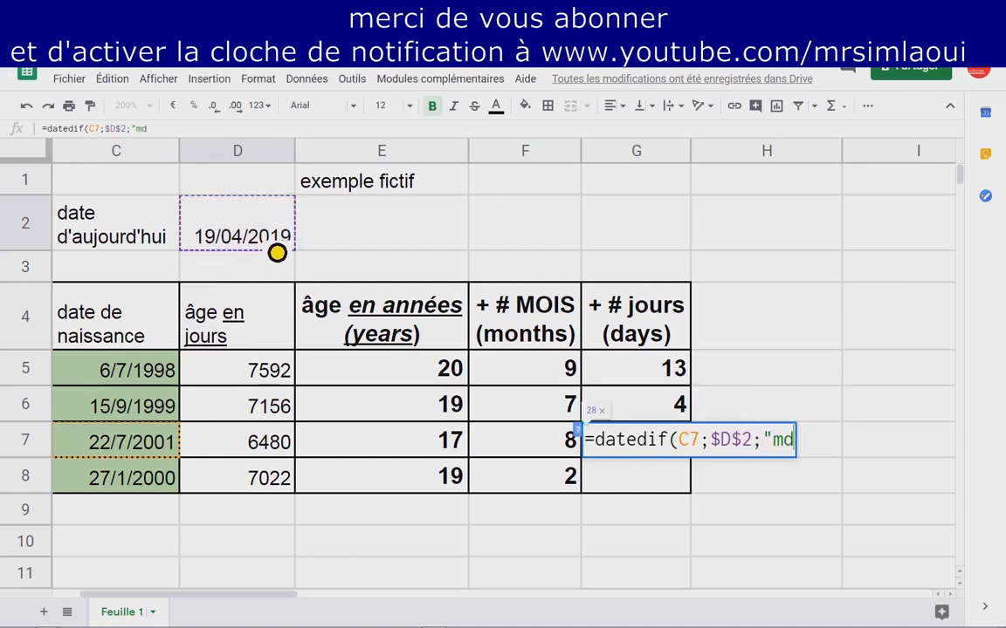
type(")")
key("Return")
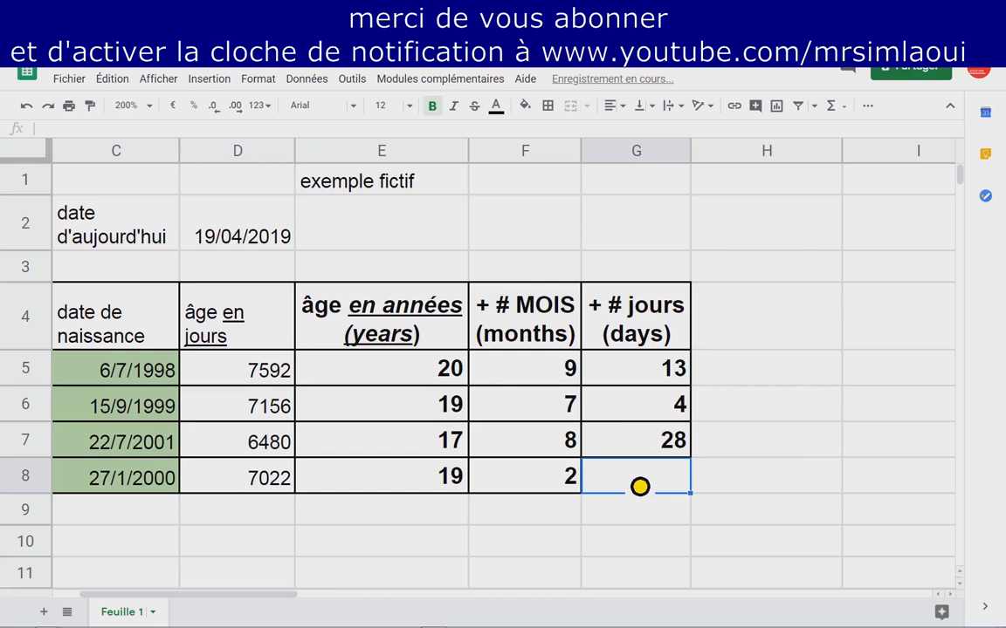
Enter =datedif(C8;$D$2;"md") in cell G8 to calculate student 4's remaining days.
type("=date")
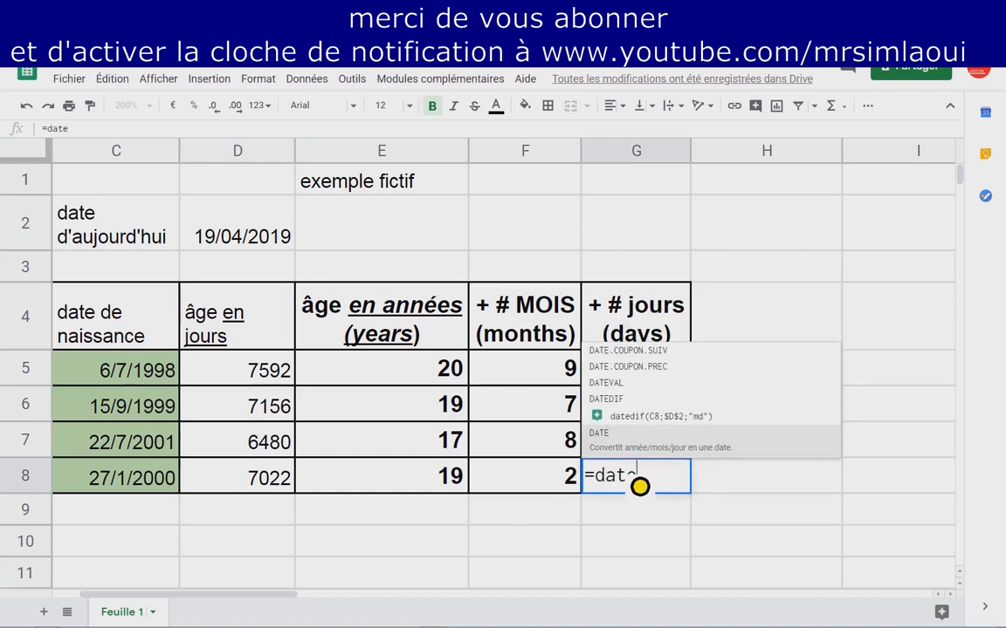
type("dif(")
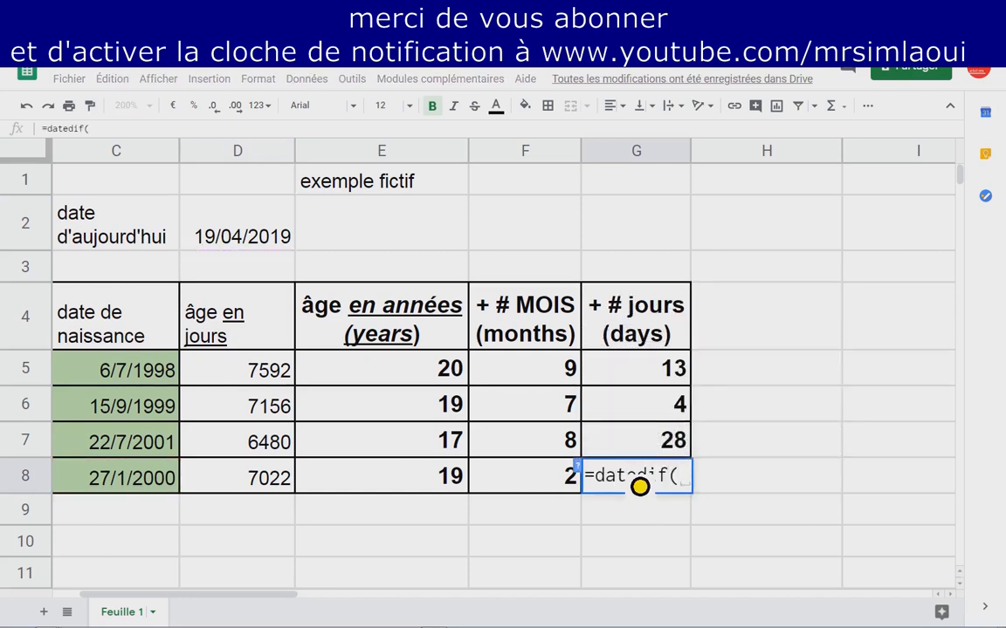
left_click(140, 488)
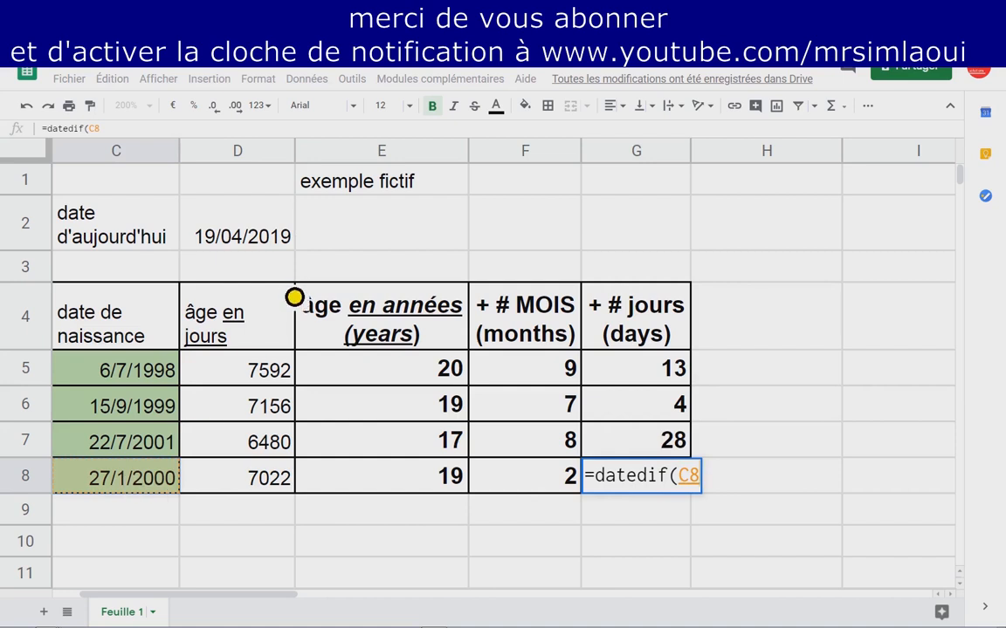
type(";")
left_click(266, 249)
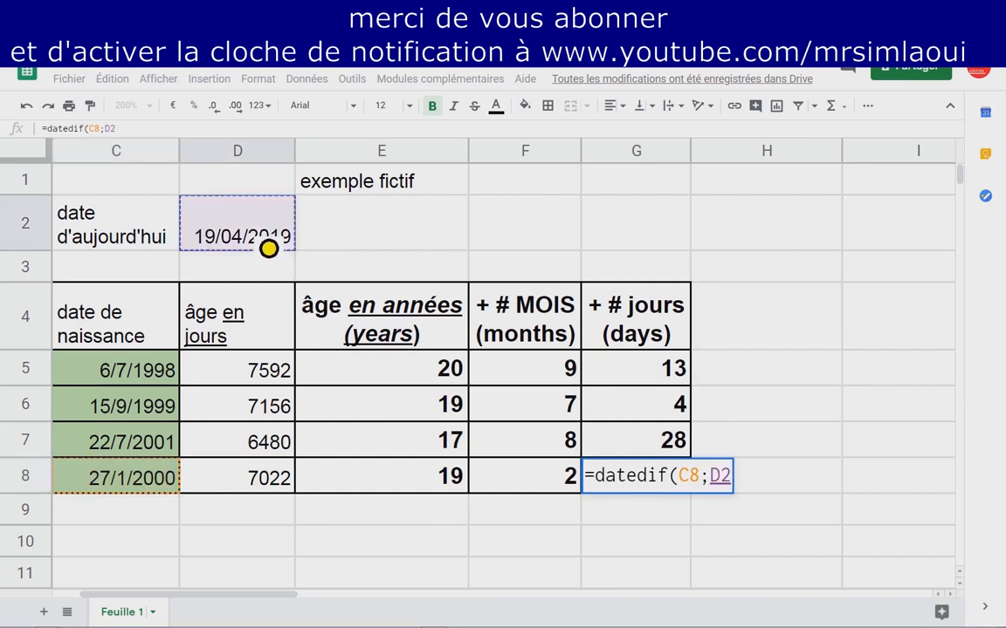
key("F4")
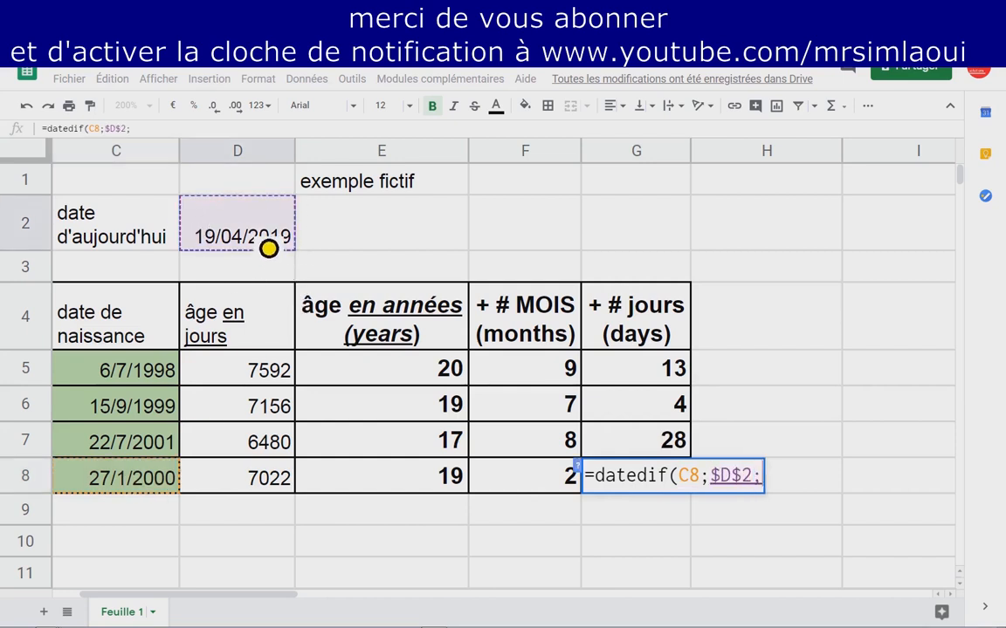
type(";\"")
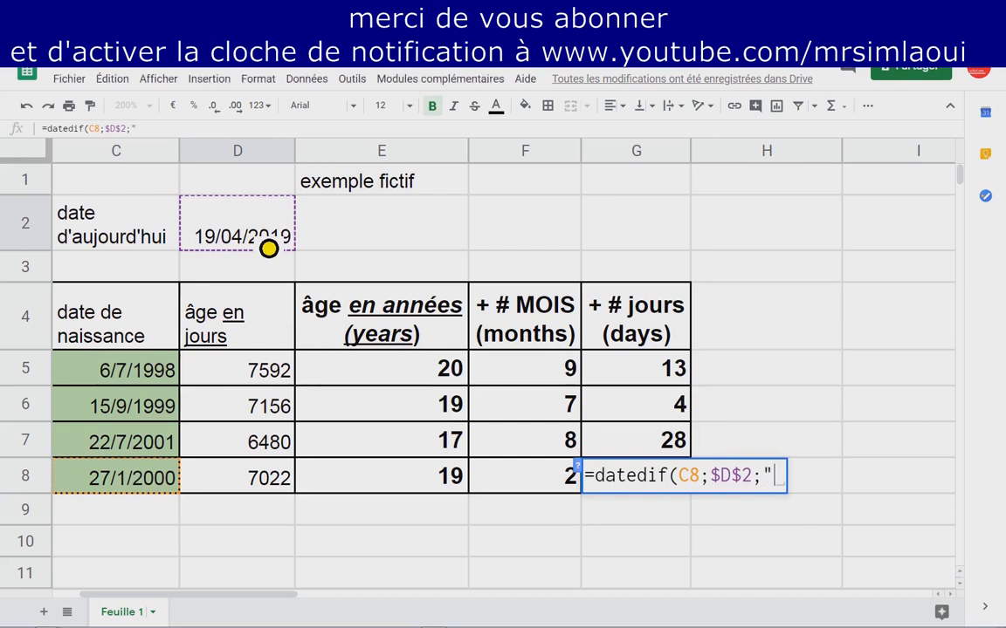
type("md")
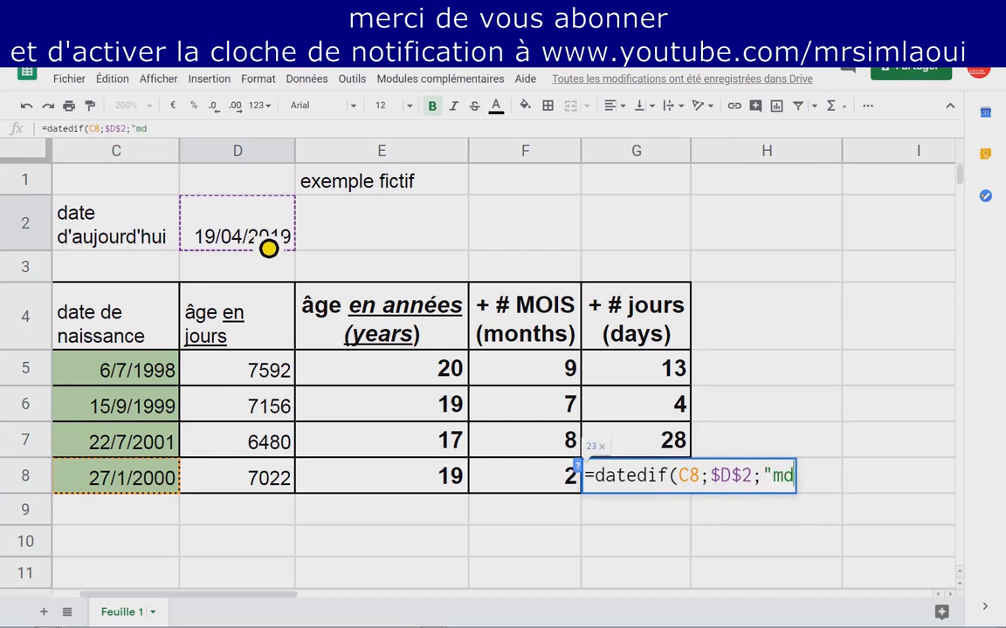
type("\")")
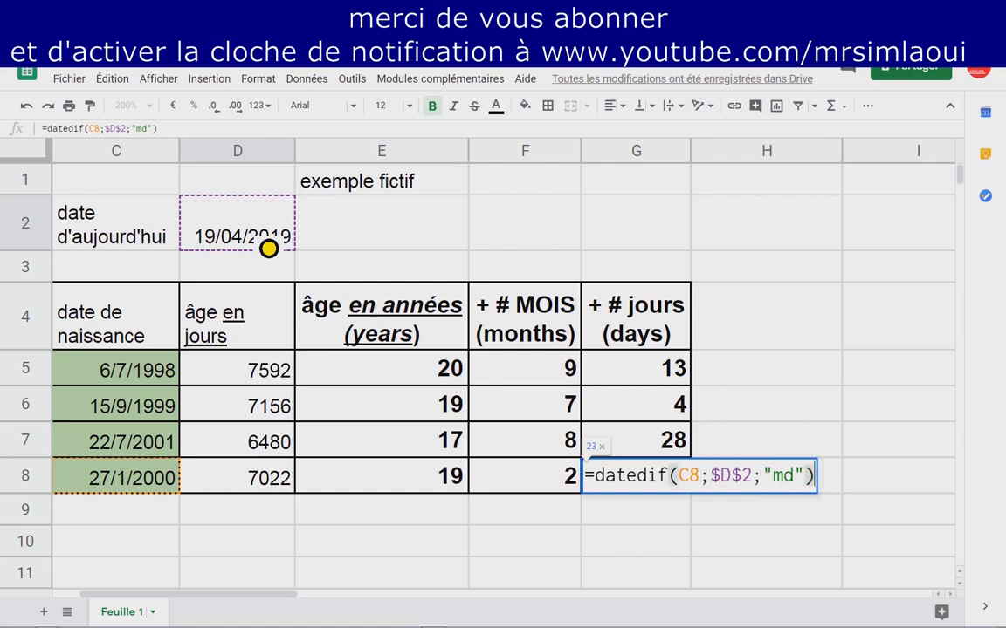
key("Return")
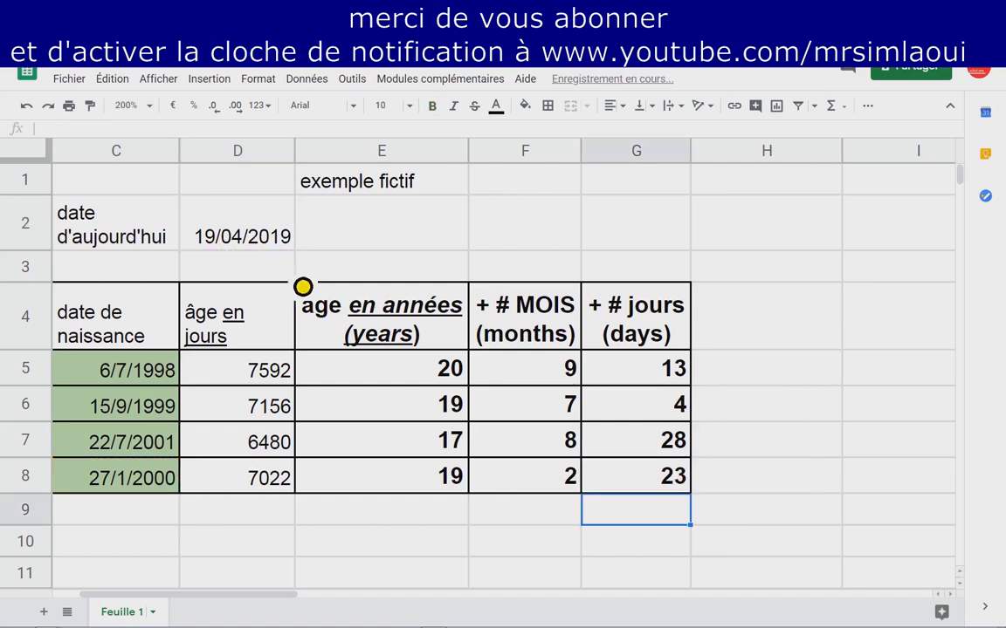
Fill the remaining days column, cells G4 through G8 including its header, with a yellow-orange background colour.
left_click(646, 339)
left_click_drag(647, 351, 660, 494)
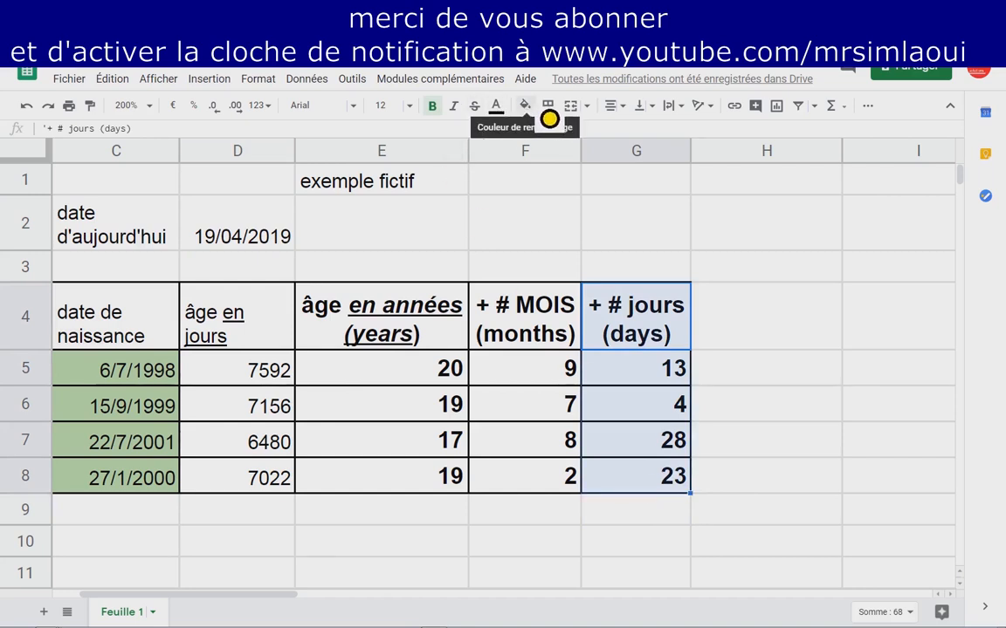
left_click(523, 106)
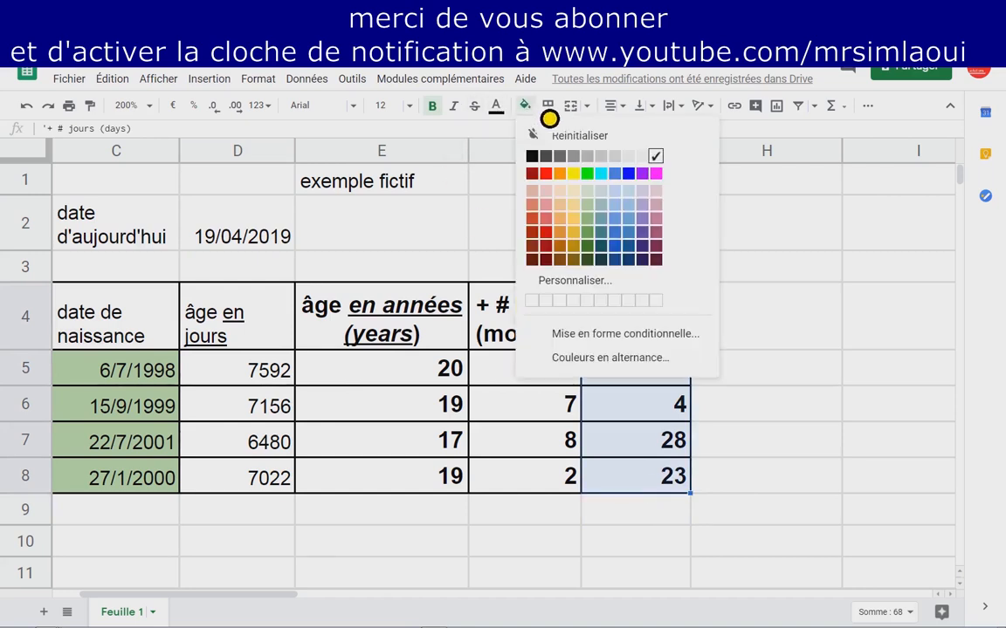
left_click(585, 226)
Fill the months column, cells F4 through F8 including its header, with a light blue-grey background colour.
left_click_drag(544, 329, 530, 487)
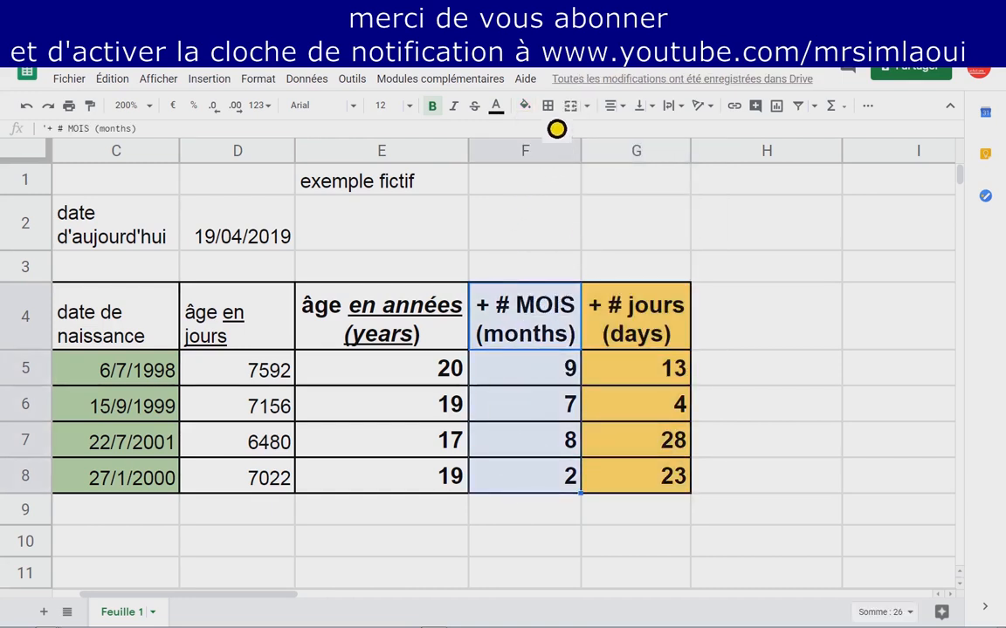
left_click(526, 106)
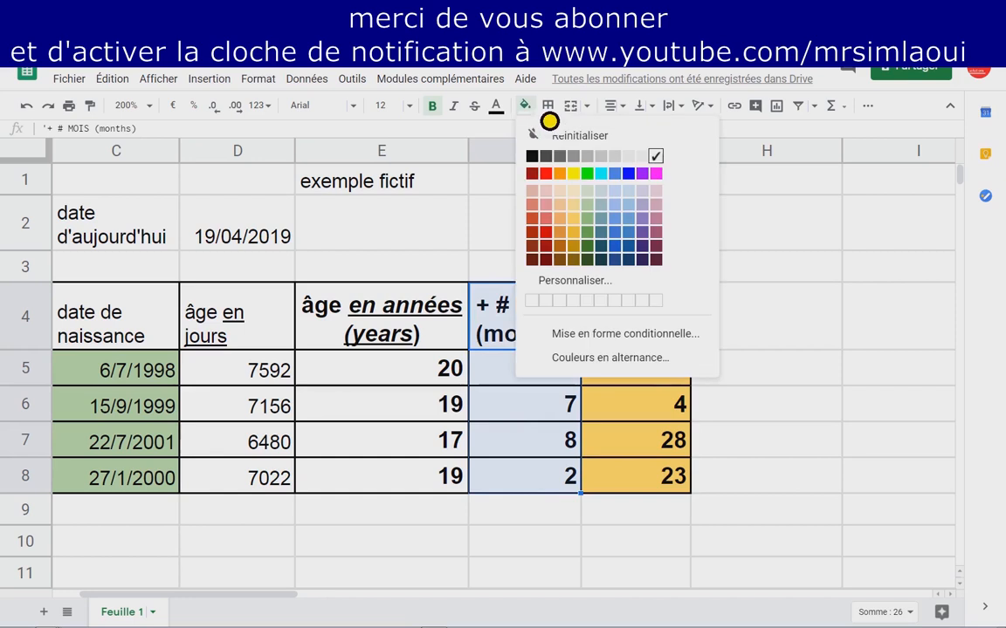
left_click(616, 207)
Fill the age in years column, cells E4 through E8 including its header, with a light purple background colour.
left_click_drag(375, 301, 413, 483)
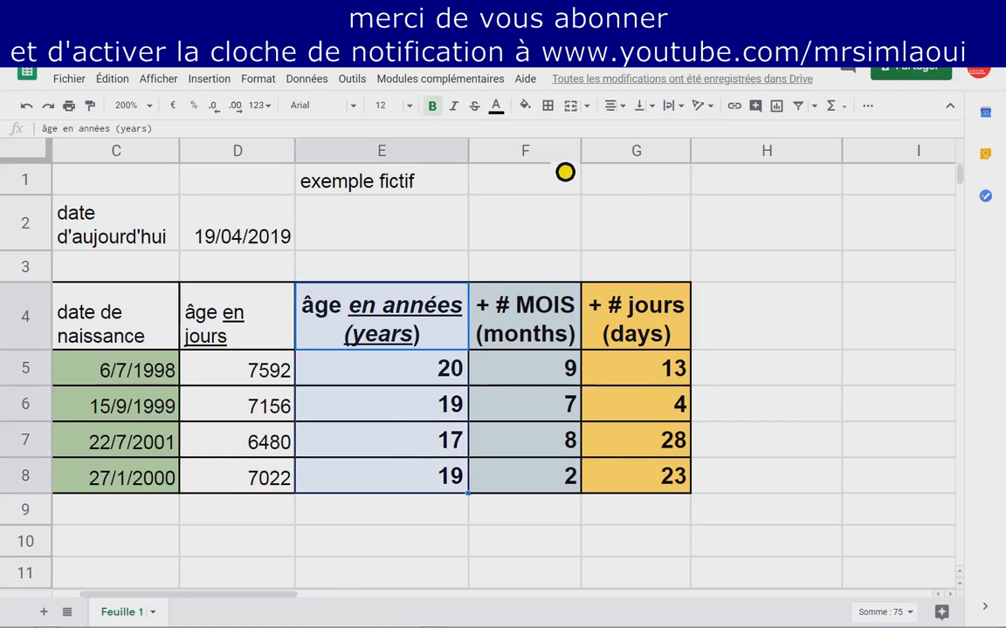
left_click(525, 106)
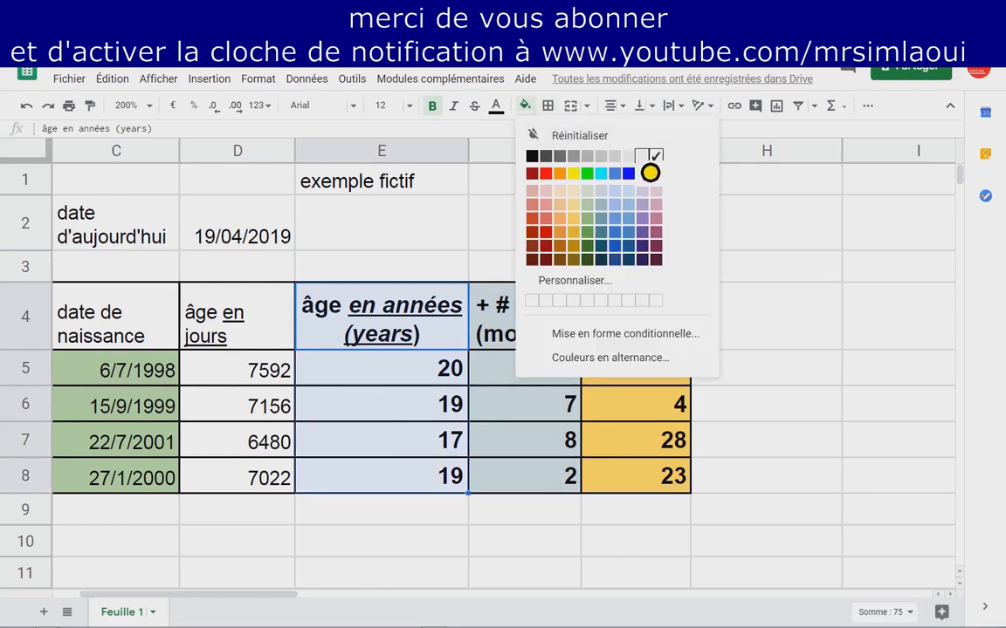
left_click(655, 203)
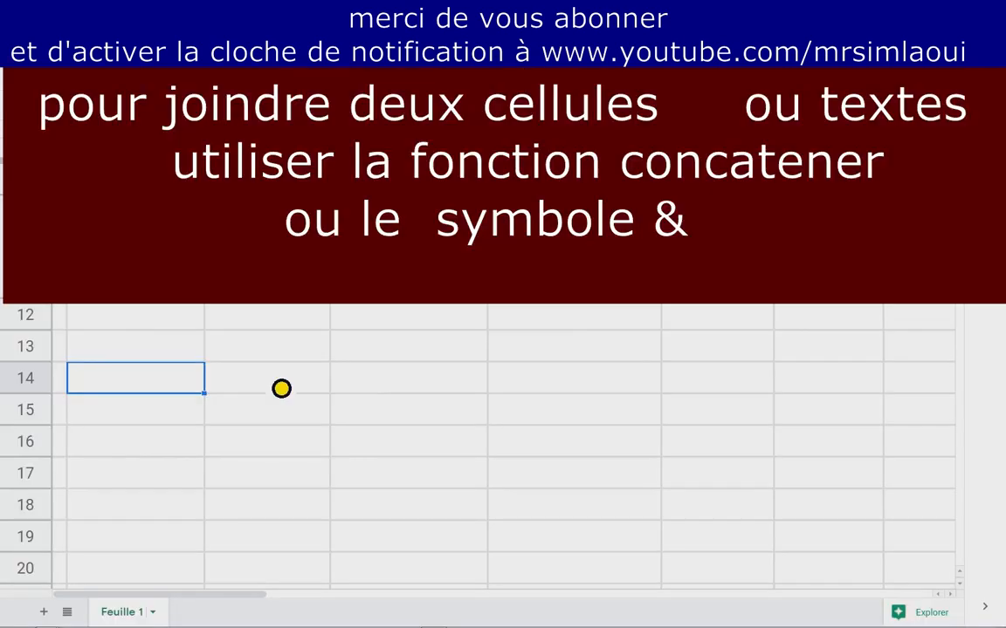
Enter the note "le symbole & sert à concaténer = à joindre" in cell B14 and "exemple" in cell B15.
type("le")
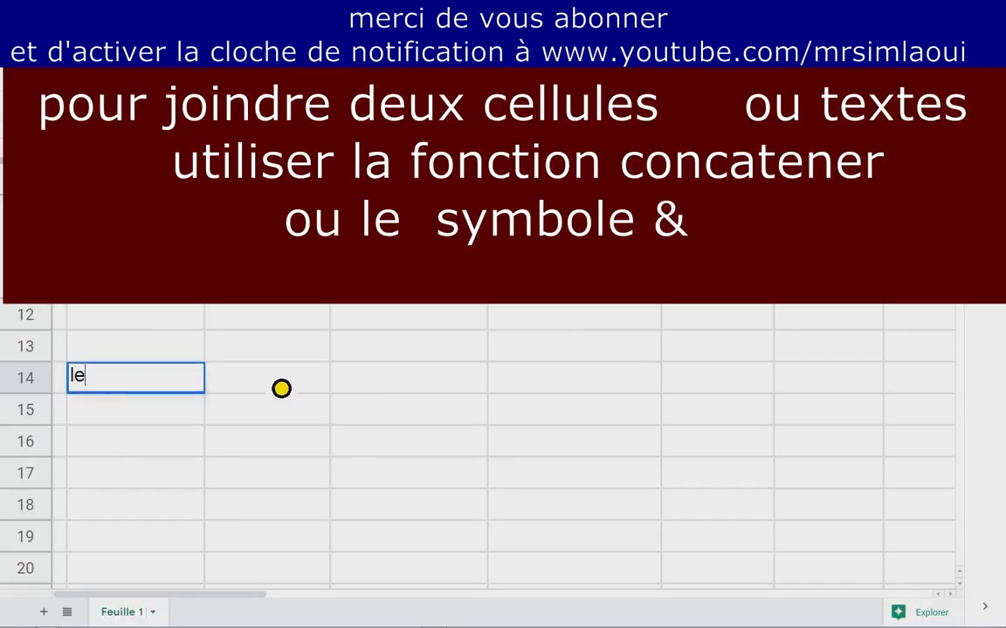
type(" symbole ")
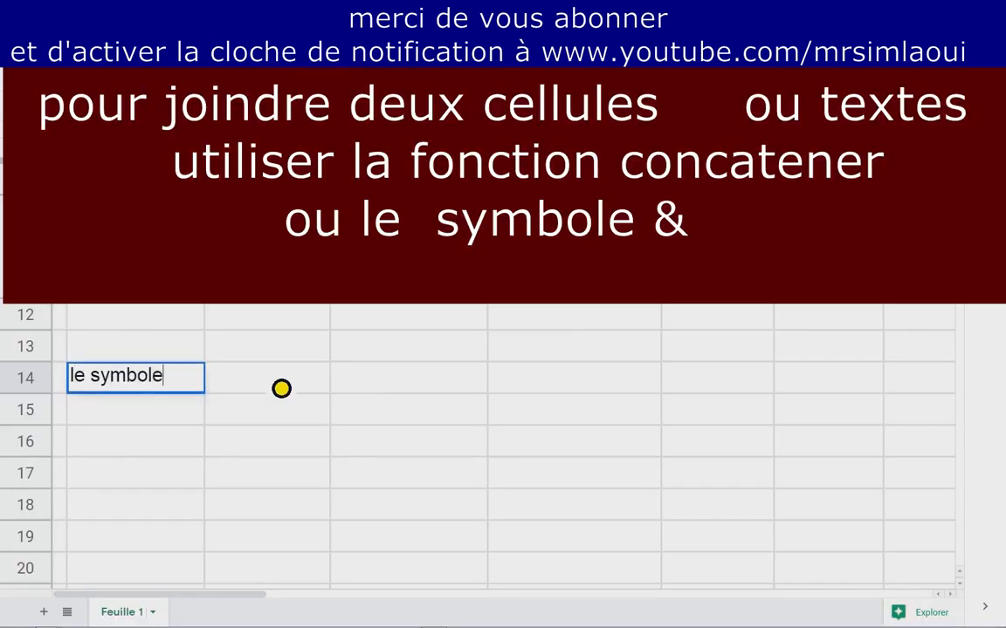
type("& sert")
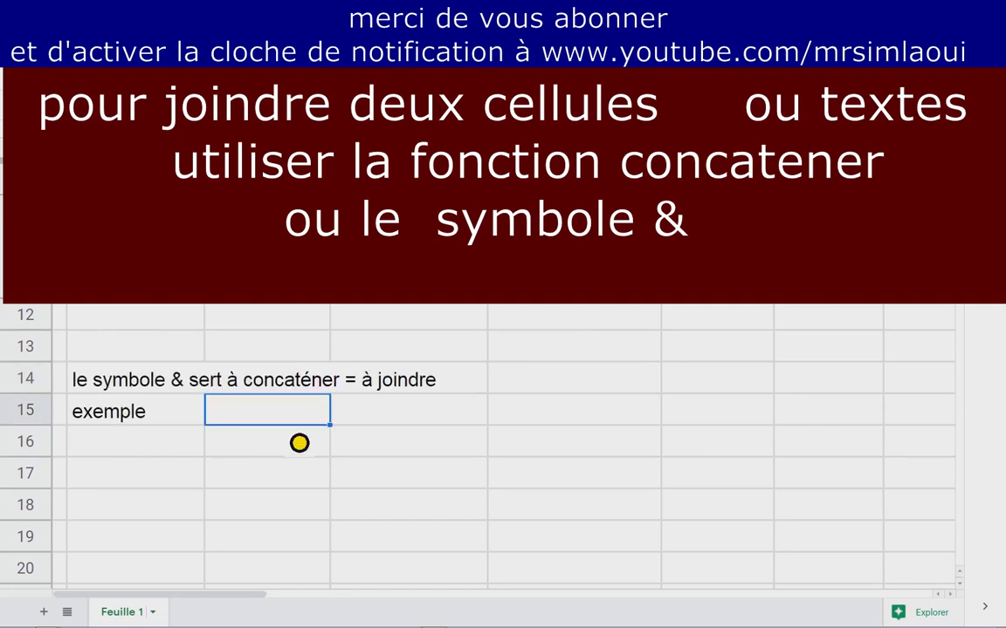
Enter the sample words "Google" in cell C15 and "sheet" in cell D15.
type("Google")
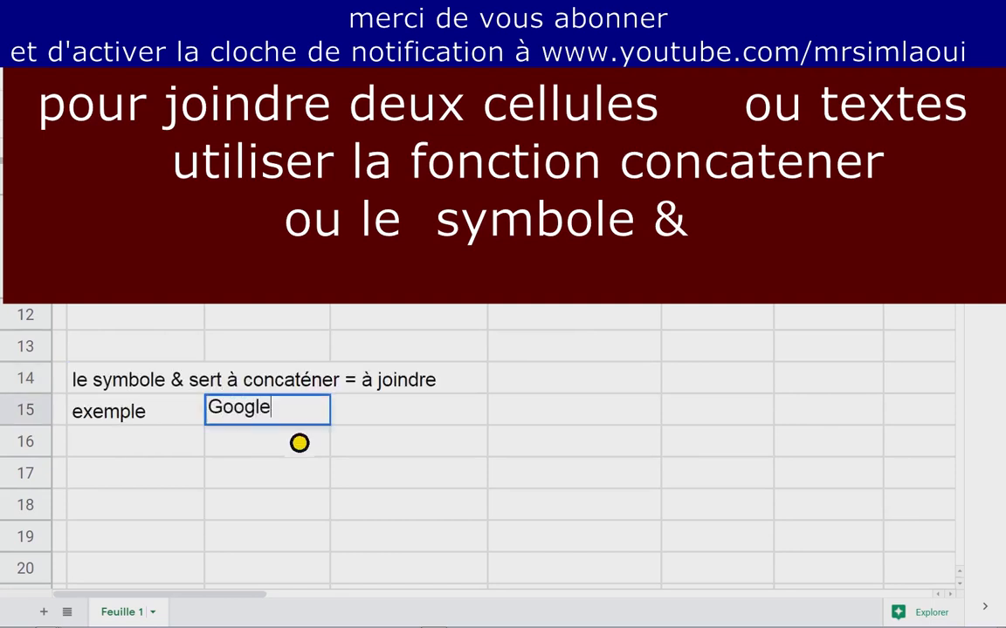
left_click(370, 424)
type("sheet")
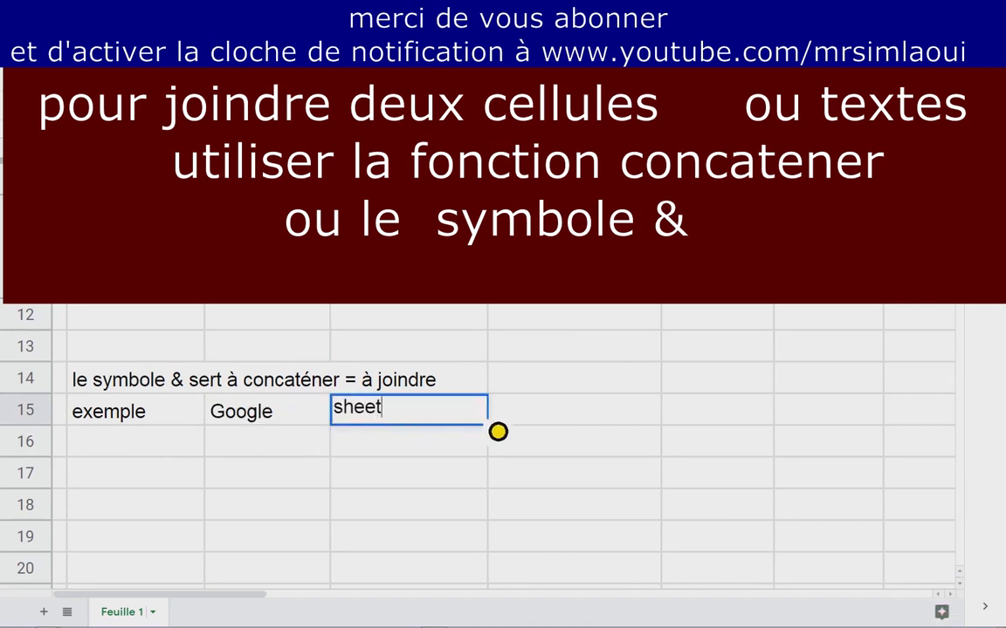
Enter =C15&D15 in cell E15 to join the two sample words.
left_click(532, 417)
type("=")
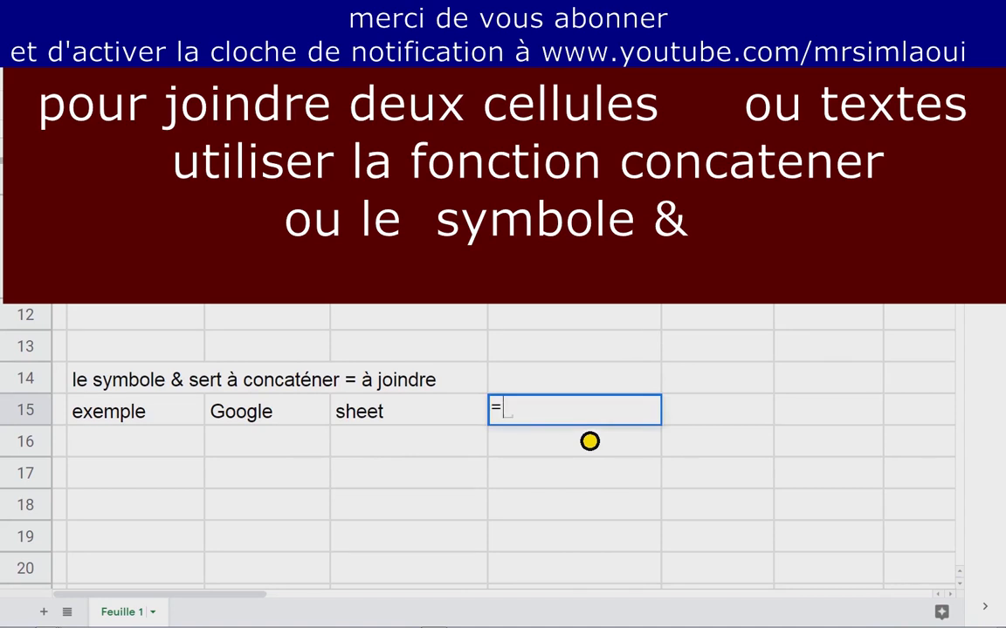
left_click(268, 425)
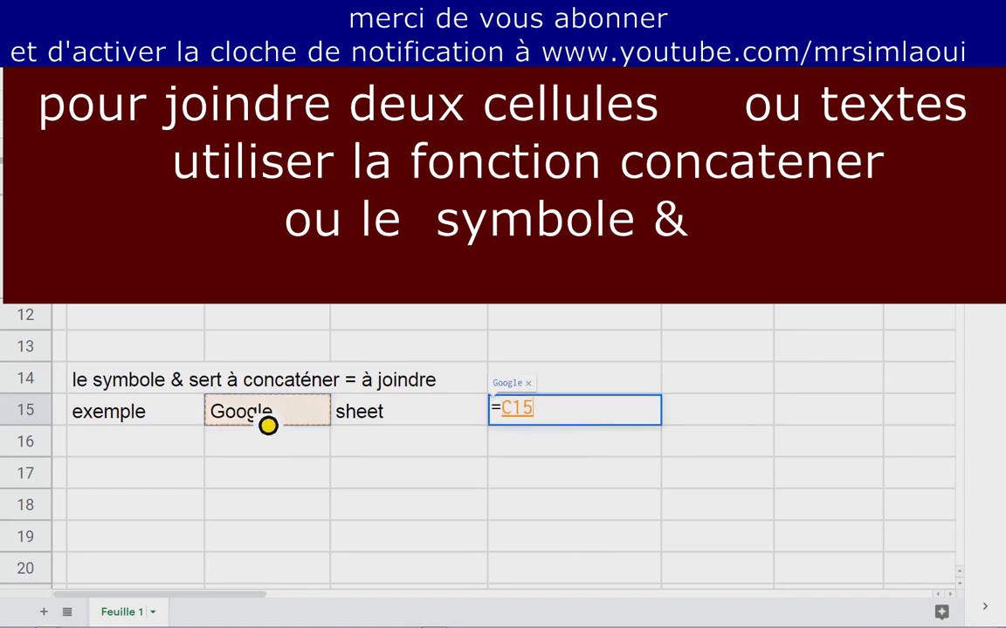
type("&")
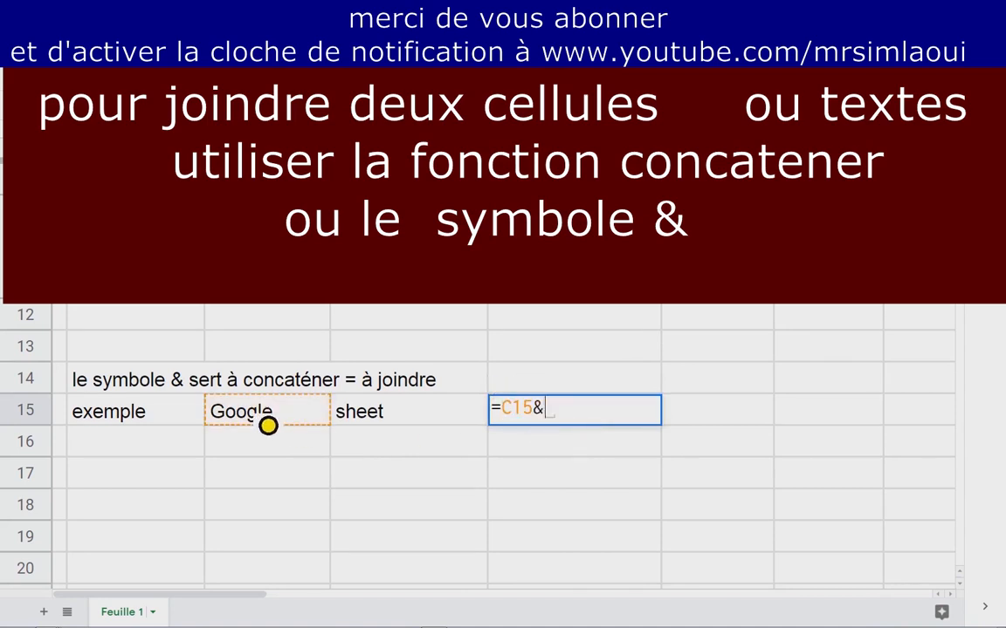
left_click(395, 424)
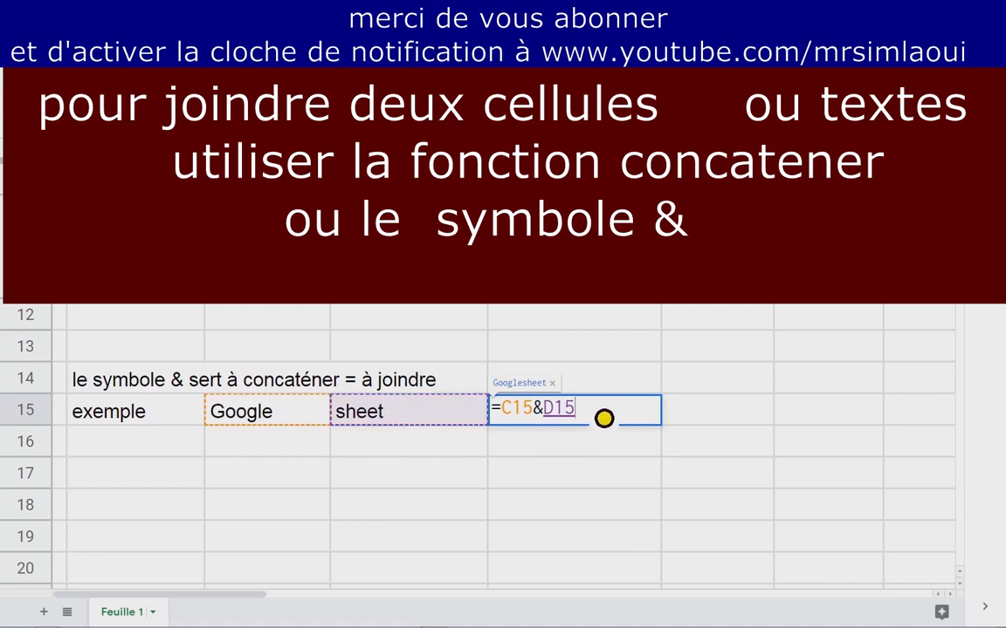
left_click_drag(602, 417, 487, 423)
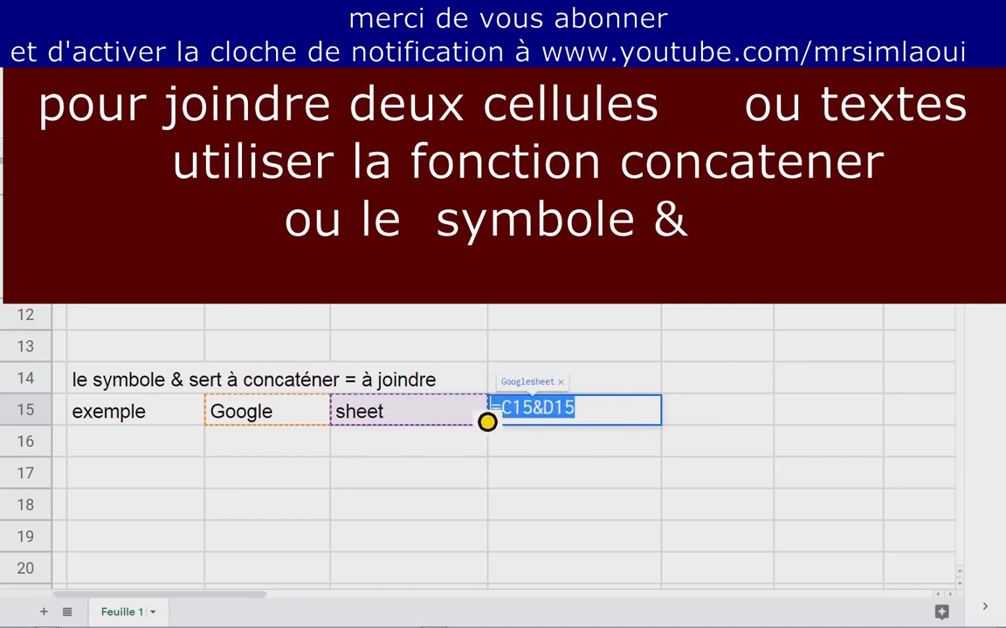
key("Return")
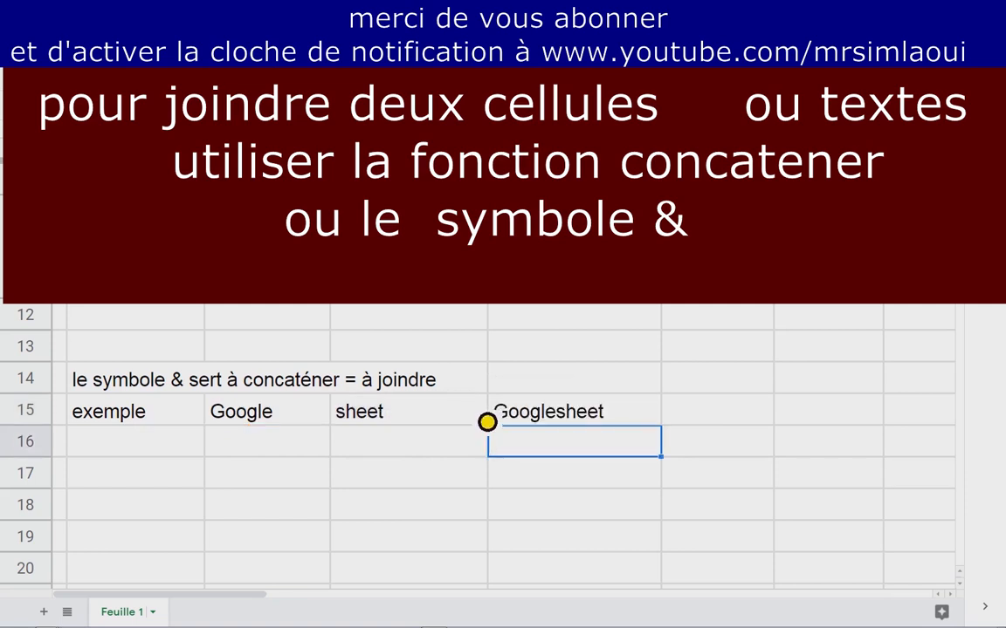
Change the formula in cell E15 to =C15&" "&D15 so that a space separates the two joined words.
left_click(573, 417)
double_click(569, 423)
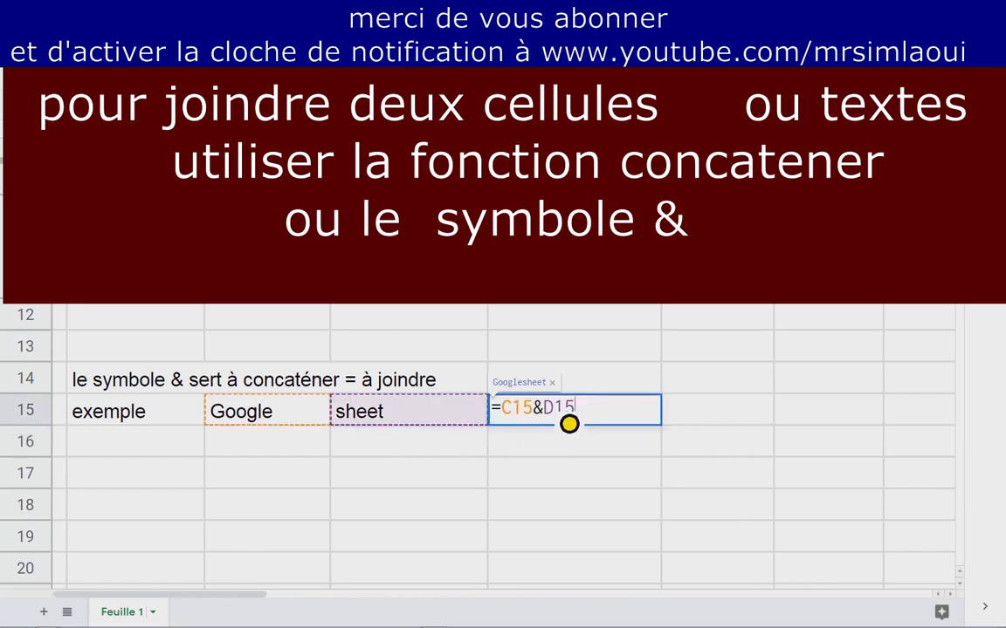
left_click_drag(558, 417, 622, 416)
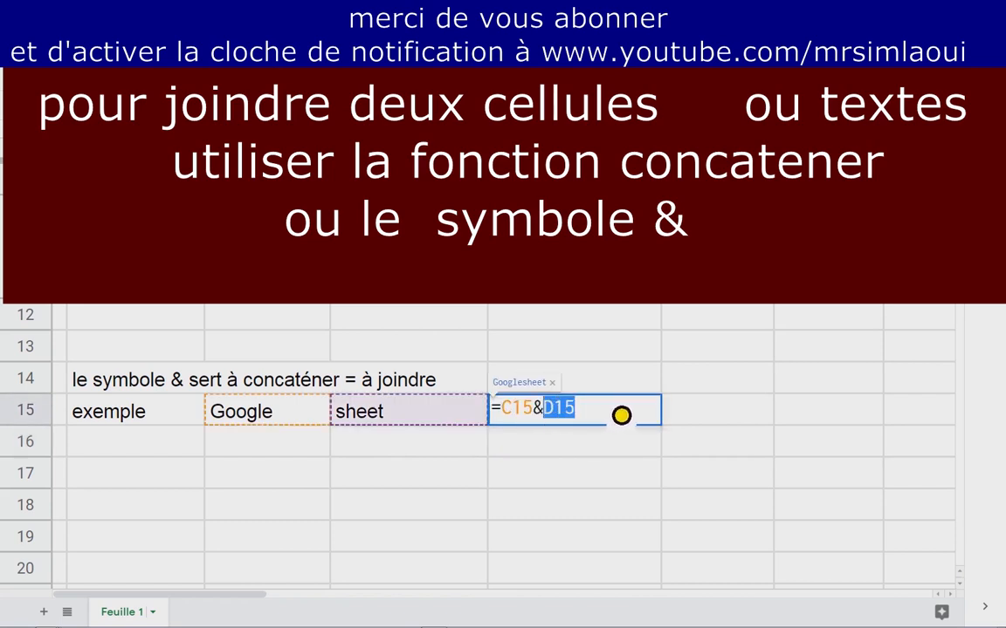
type("\" ")
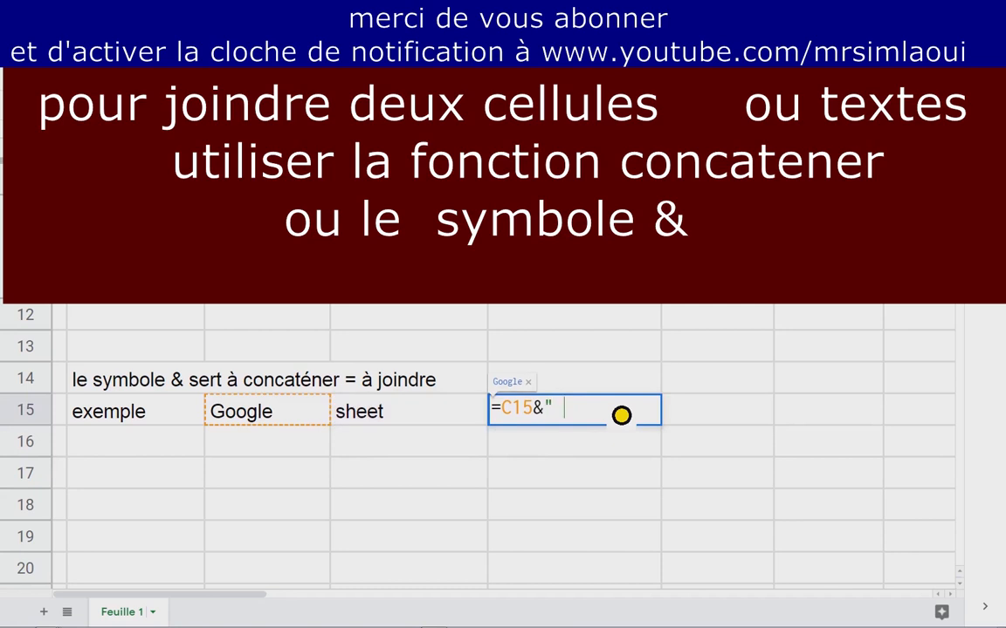
type("\"&")
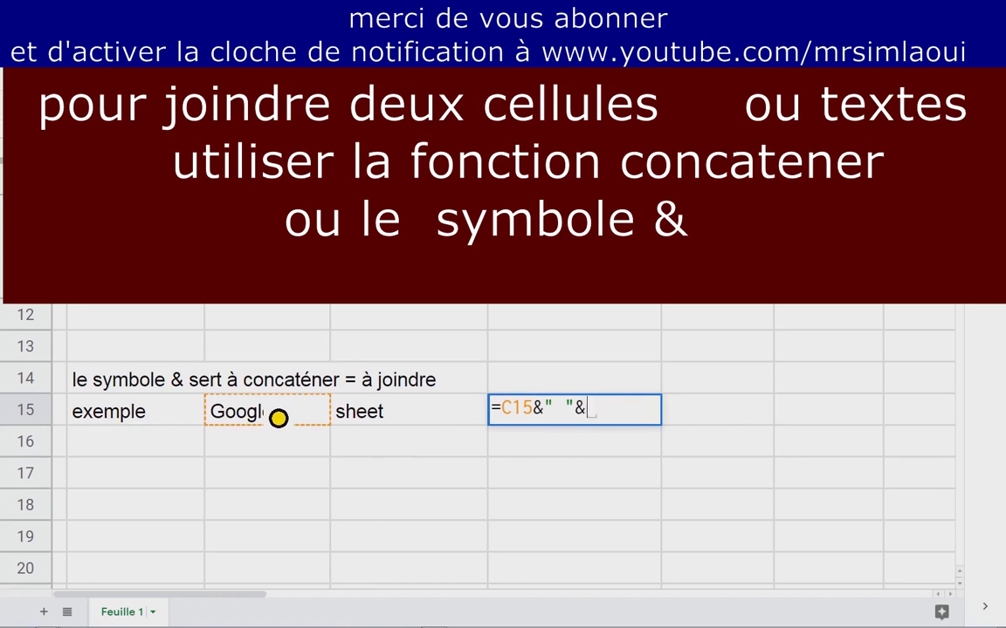
left_click(383, 423)
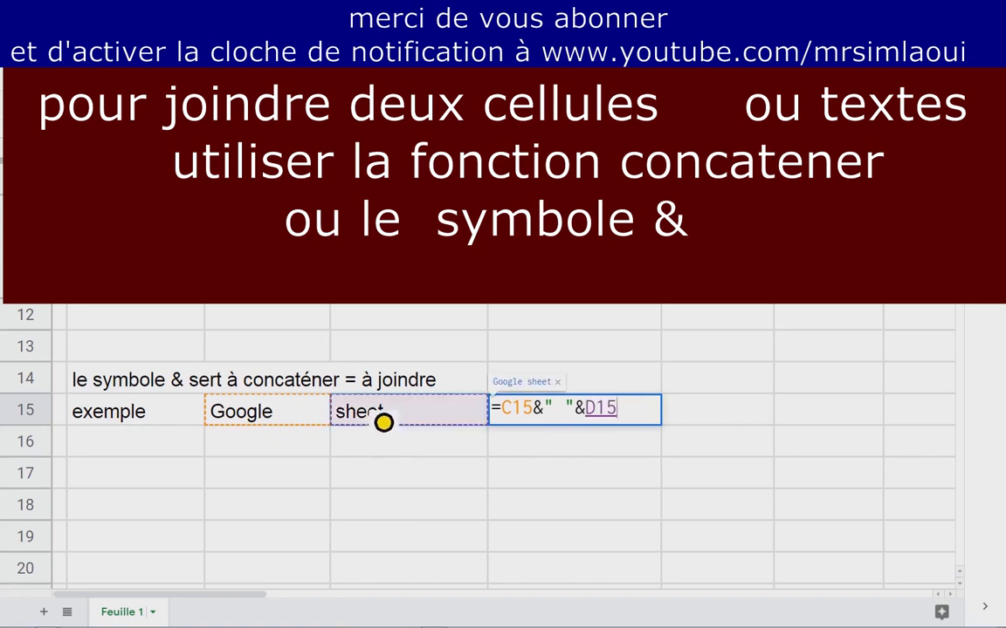
key("Return")
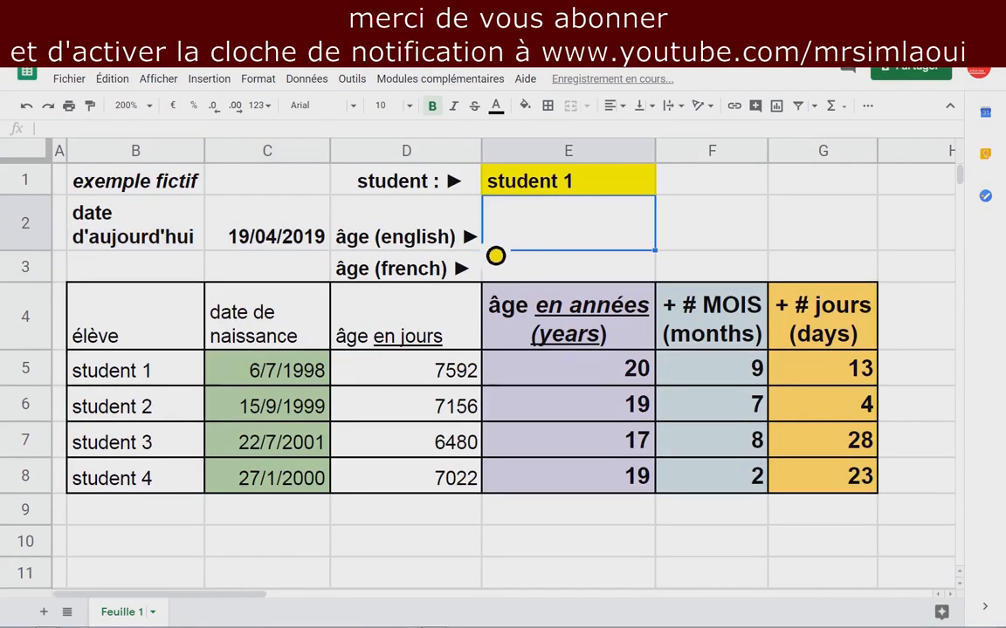
Start a RECHERCHEV formula in cell E2 that looks up E1 in the absolute range $B$4:$G$8.
type("=")
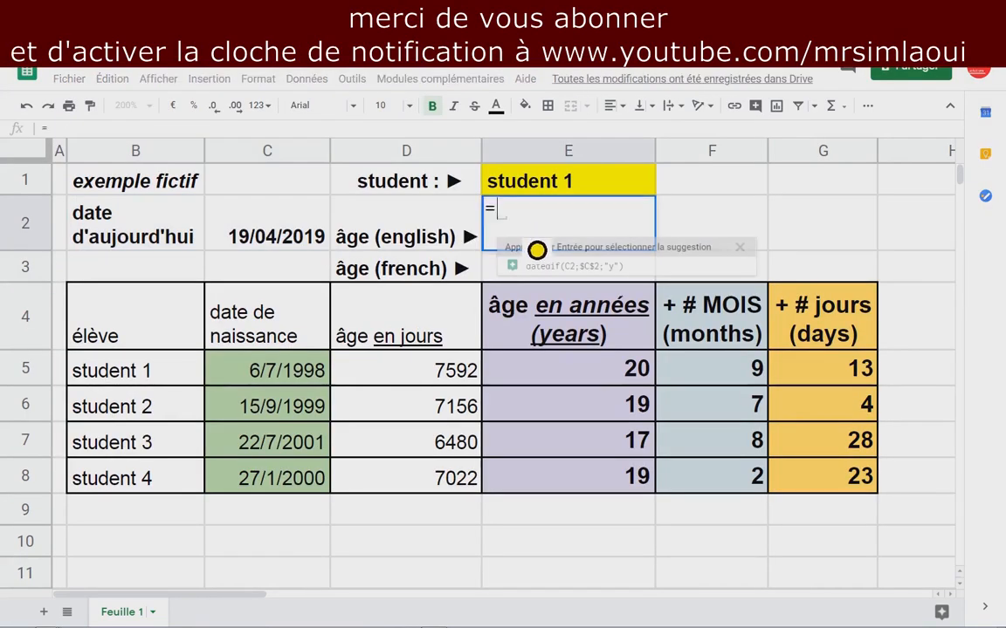
type("rech")
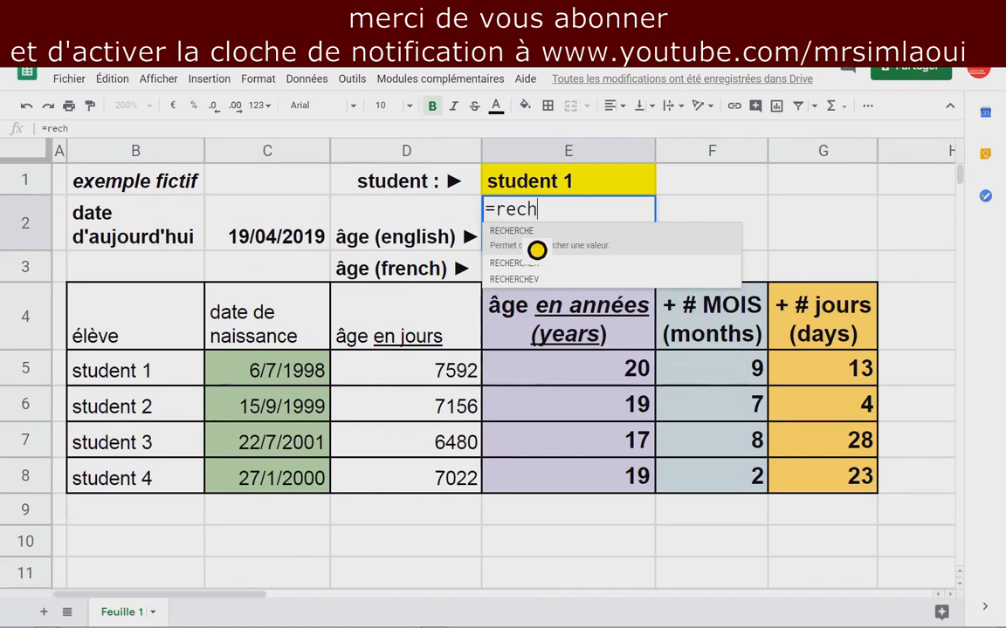
type("e")
left_click(541, 274)
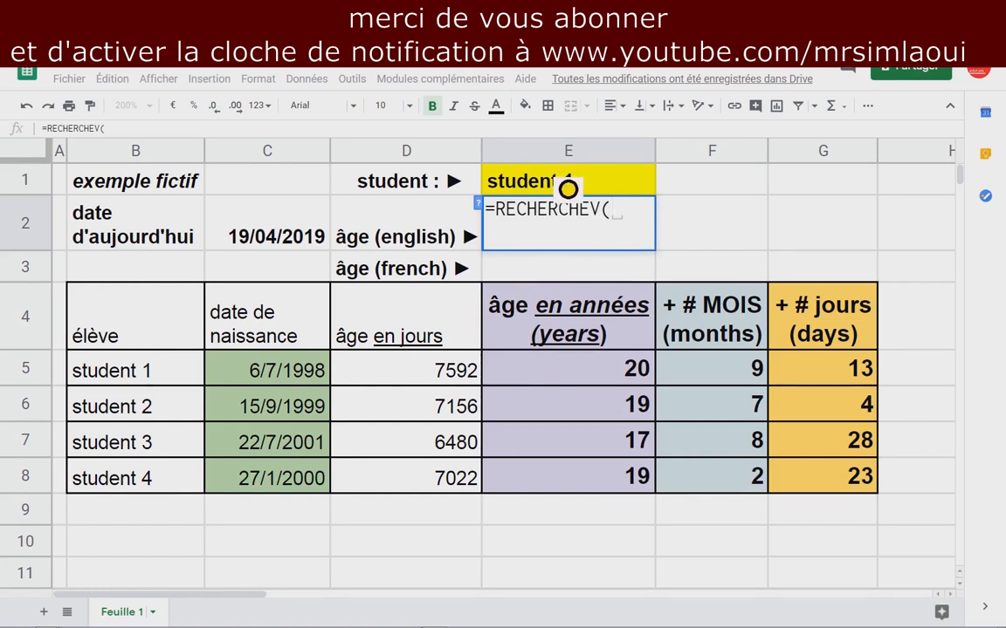
left_click(566, 188)
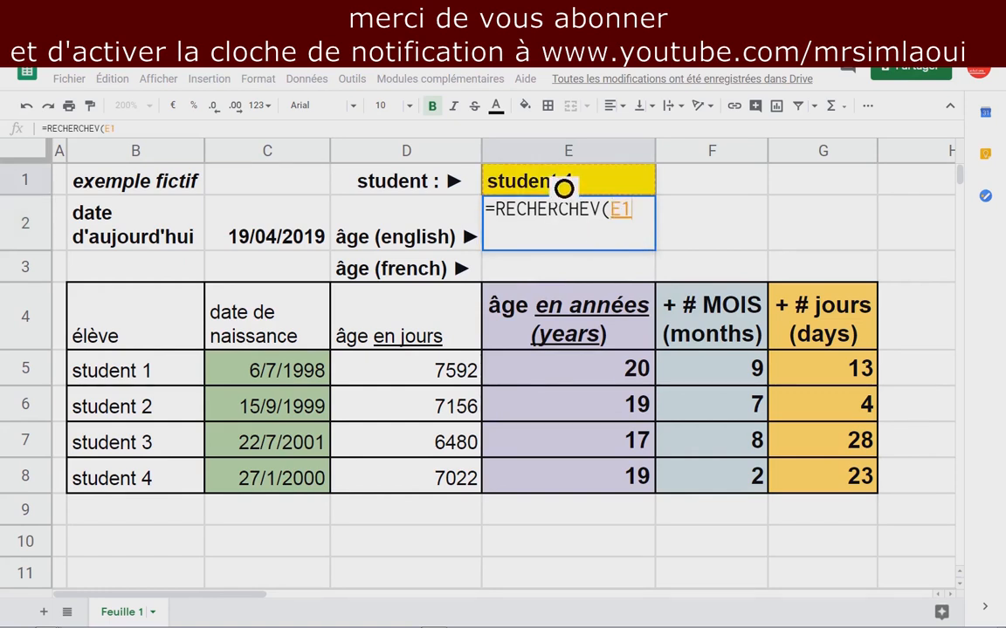
type(";")
left_click_drag(126, 306, 838, 490)
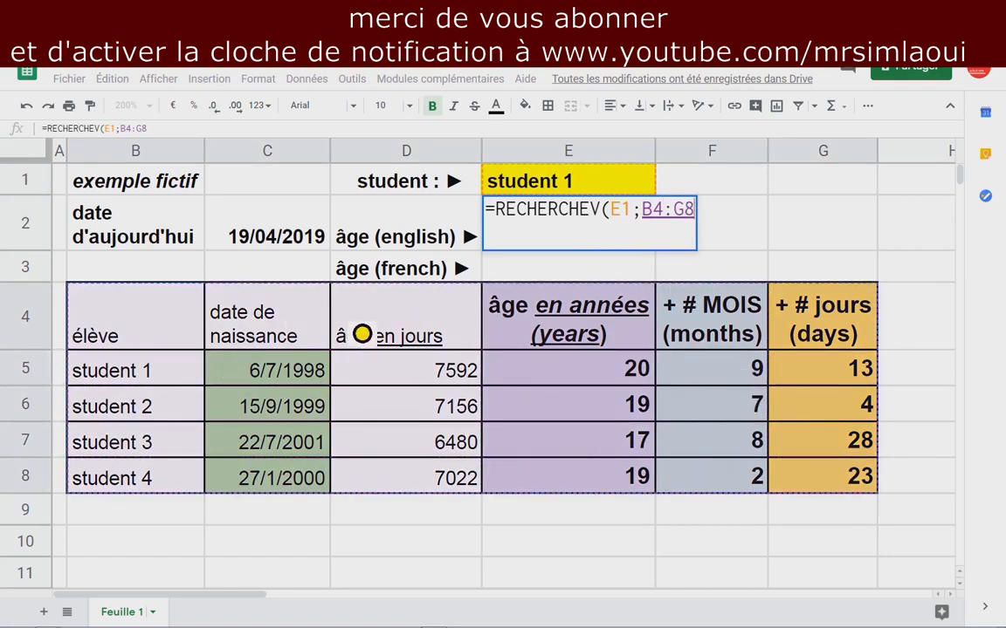
key("F4")
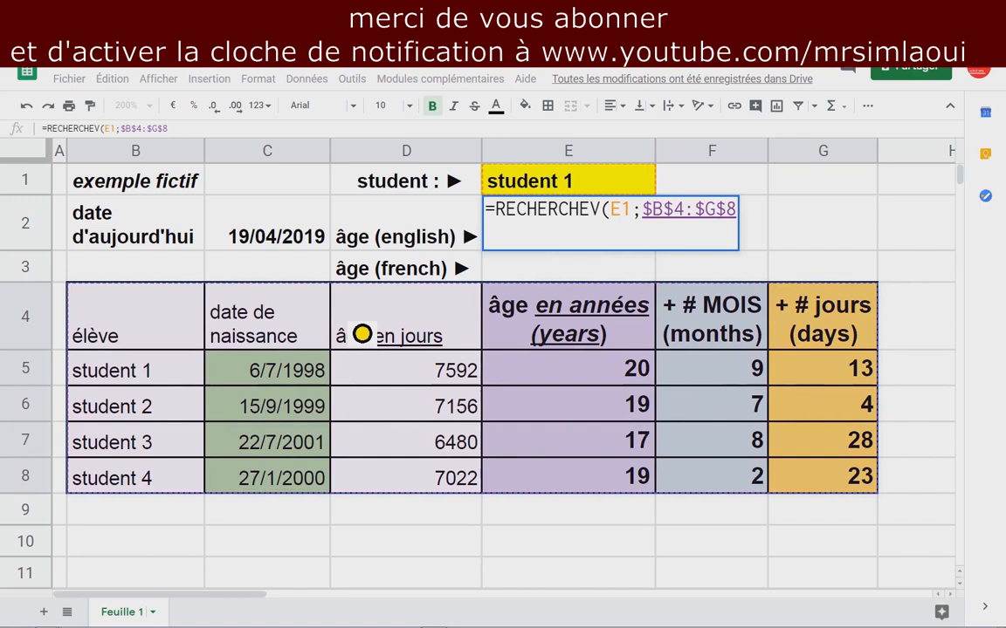
Set the column index to 4 and the exact-match argument to 0 in E2's RECHERCHEV formula.
type(";")
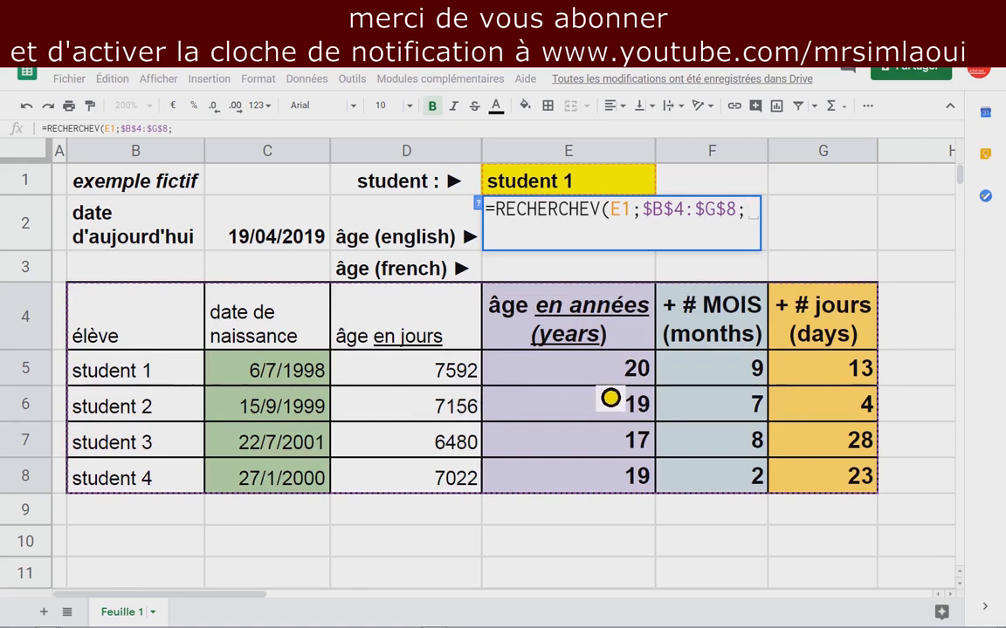
type("4,")
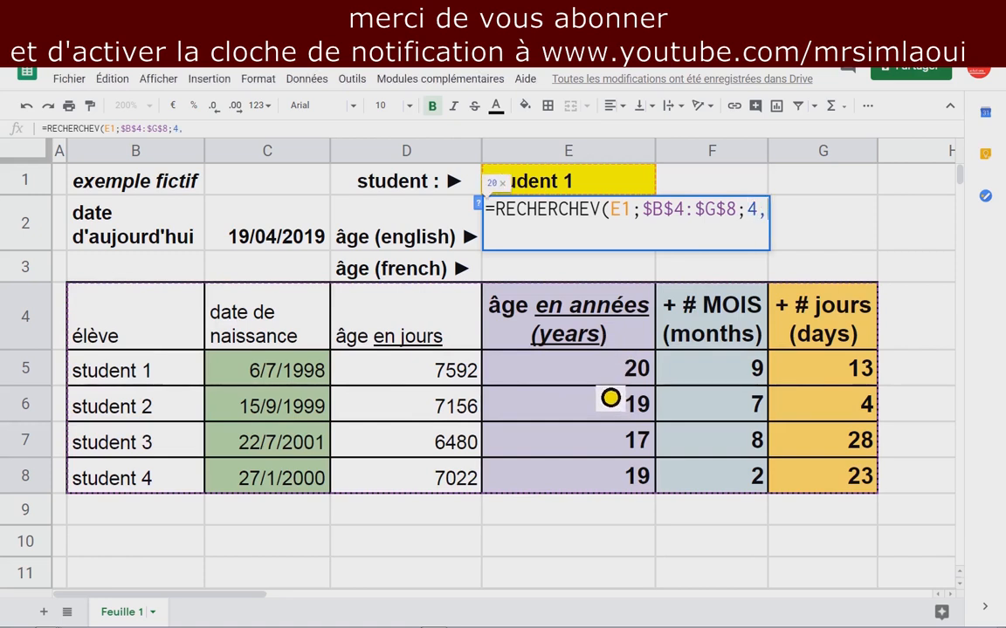
key("BackSpace")
type(";0")
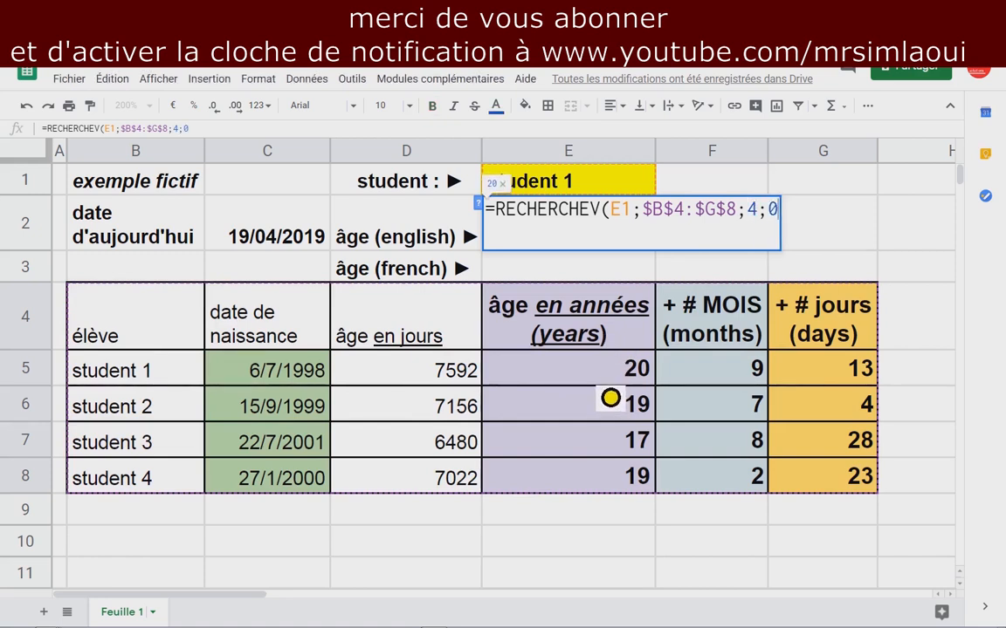
Close the RECHERCHEV function in E2 and join the text " years" to it with &, leaving the quotation open.
type(")&")
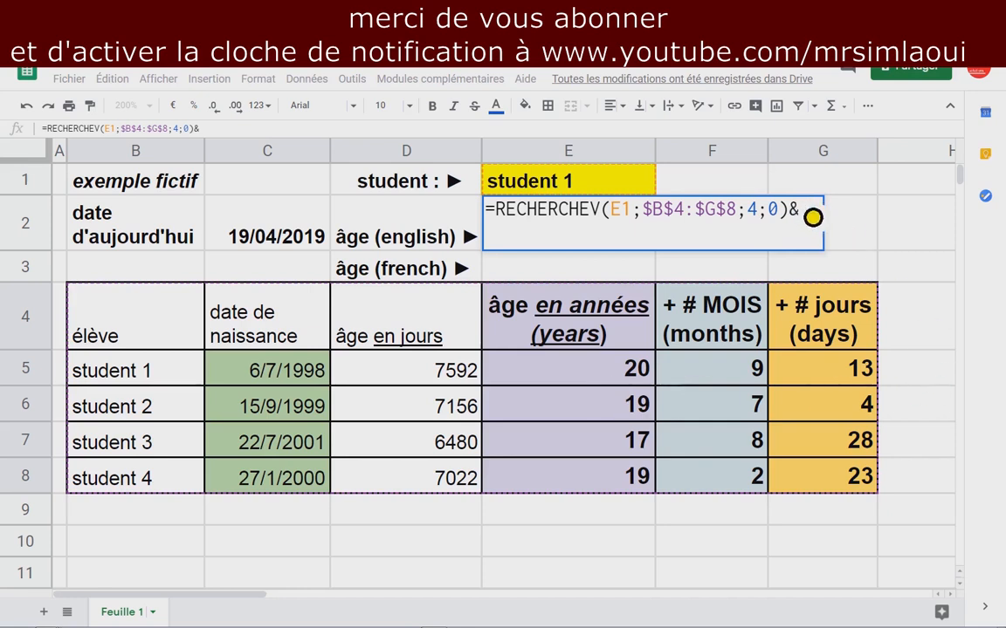
key("BackSpace")
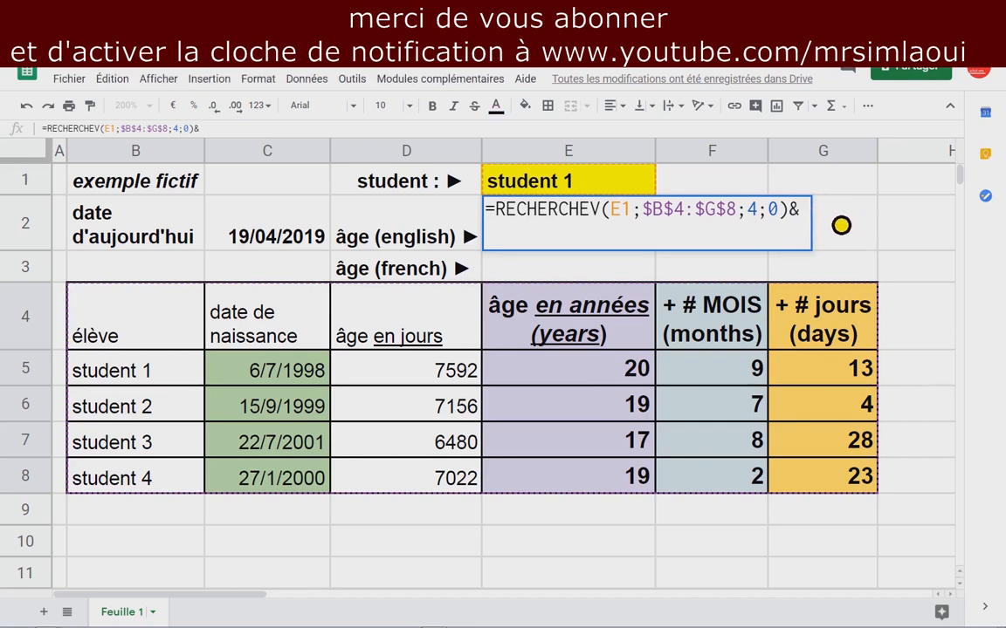
type("\"")
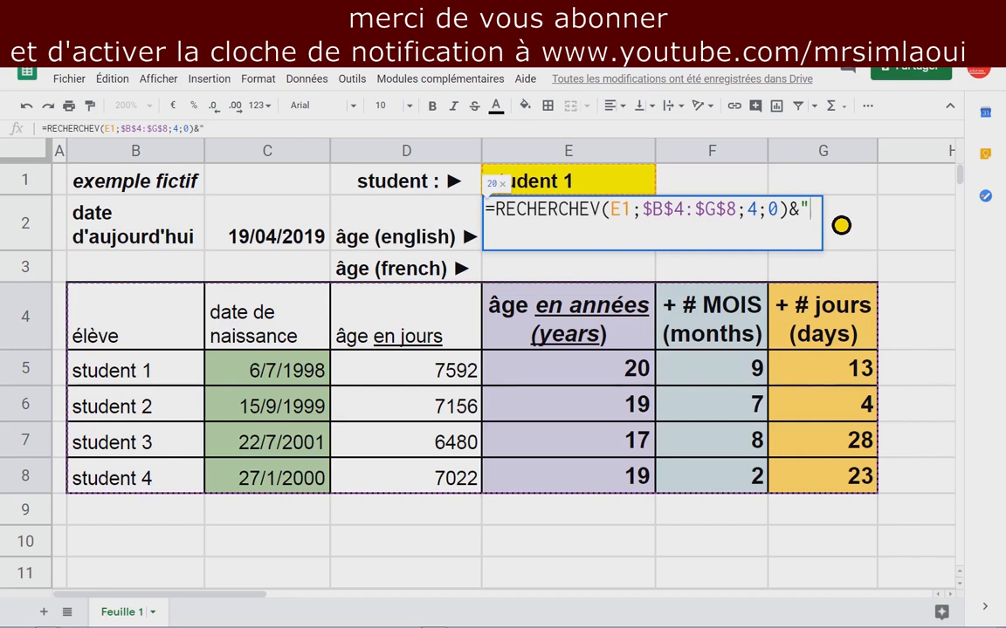
type(" yars")
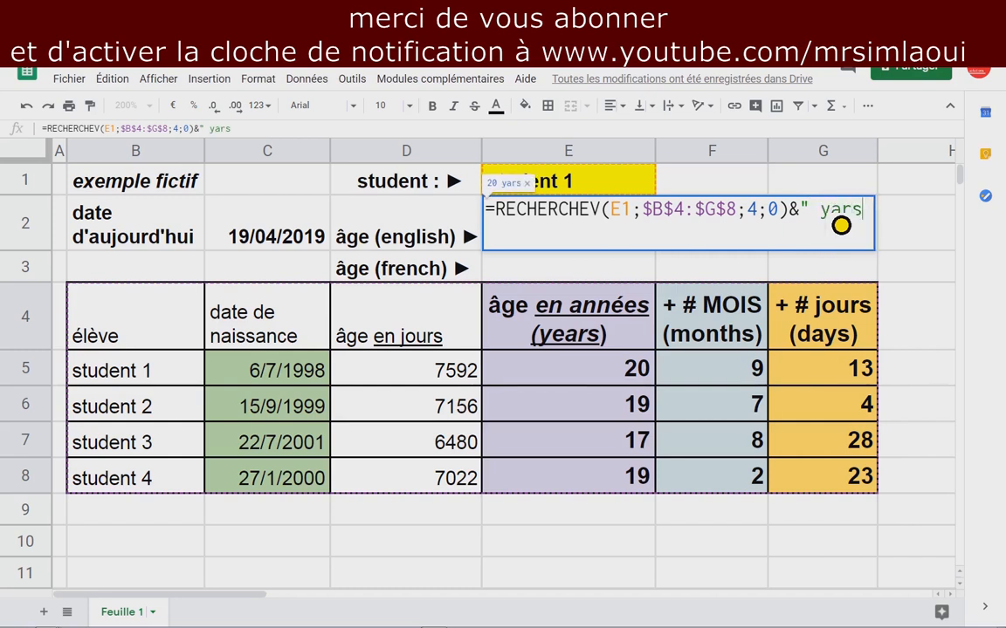
key("Left")
key("Left")
key("Left")
type("e")
key("Right")
key("Right")
key("Right")
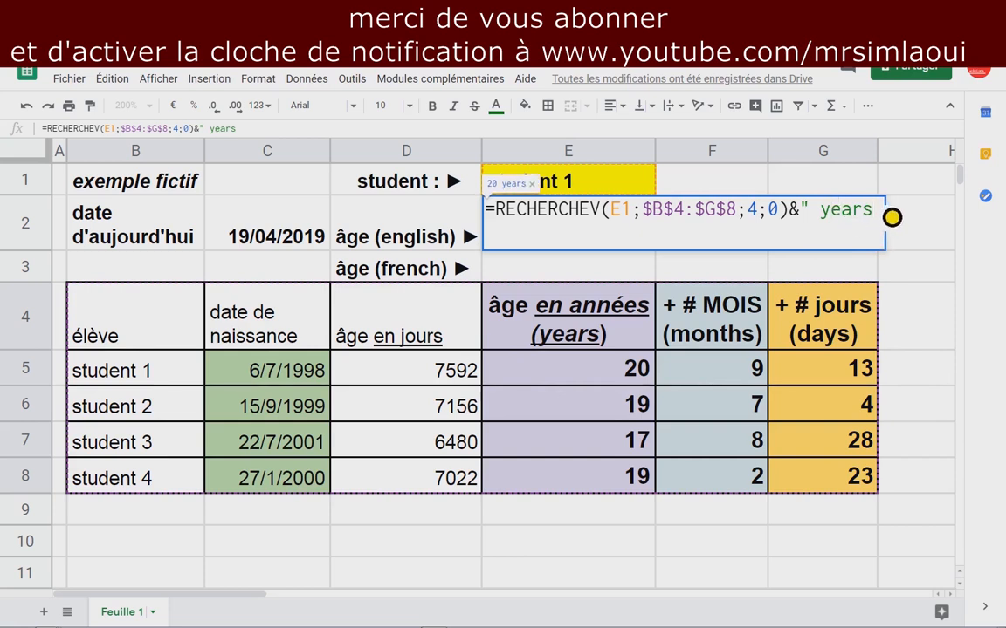
Finish the " years " text in E2's formula with a trailing space and a closing quotation mark.
type("&")
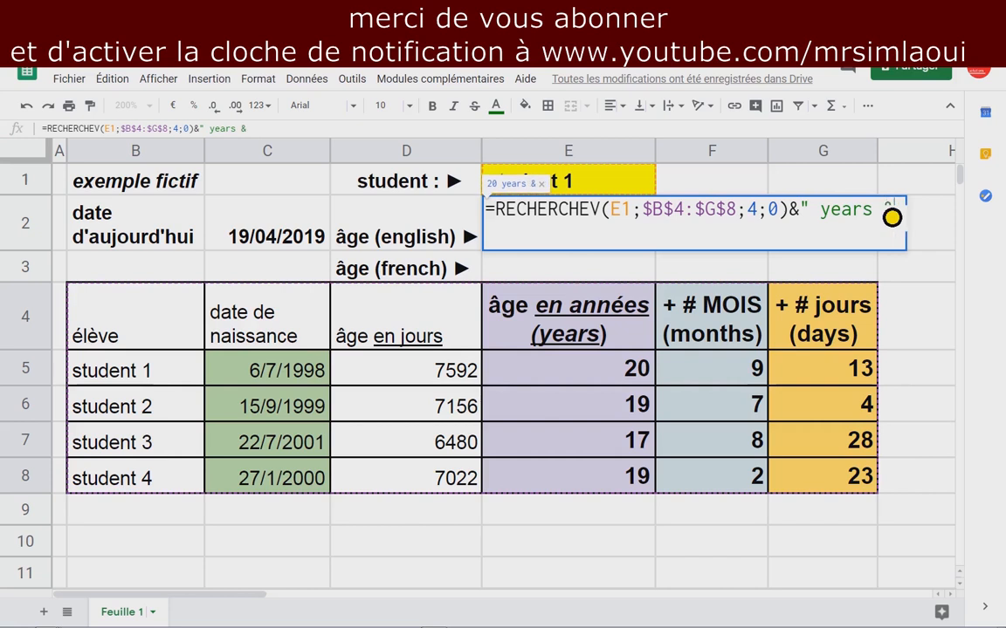
key("BackSpace")
type("é")
key("BackSpace")
type("\"")
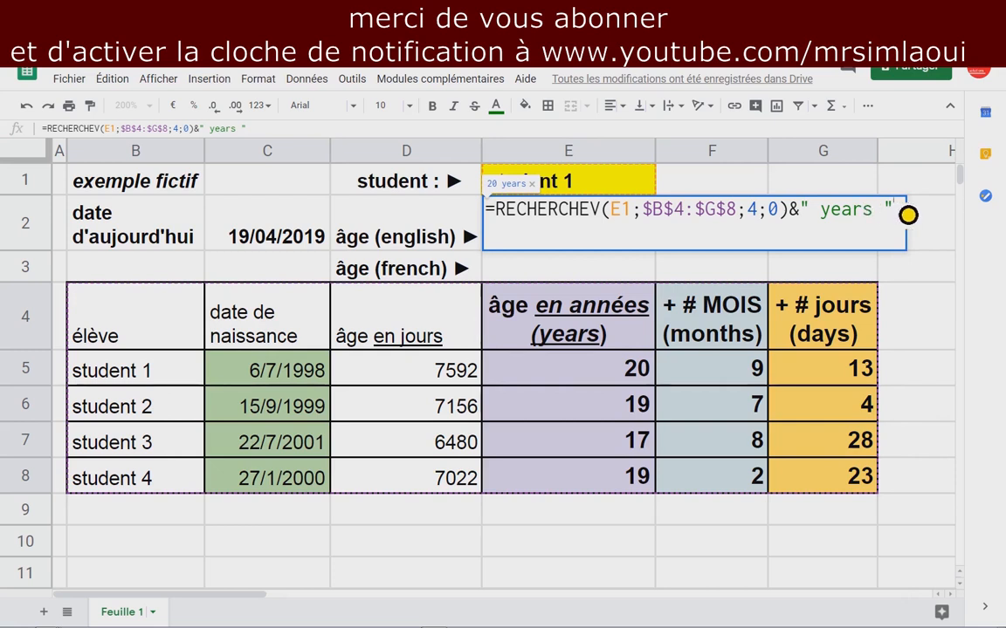
left_click_drag(908, 214, 512, 212)
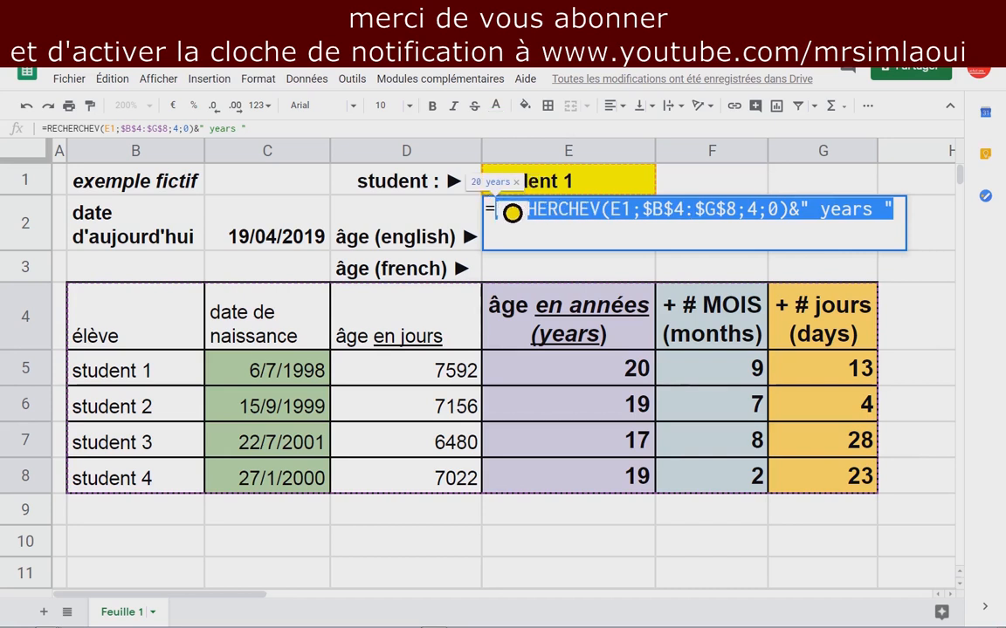
left_click(910, 223)
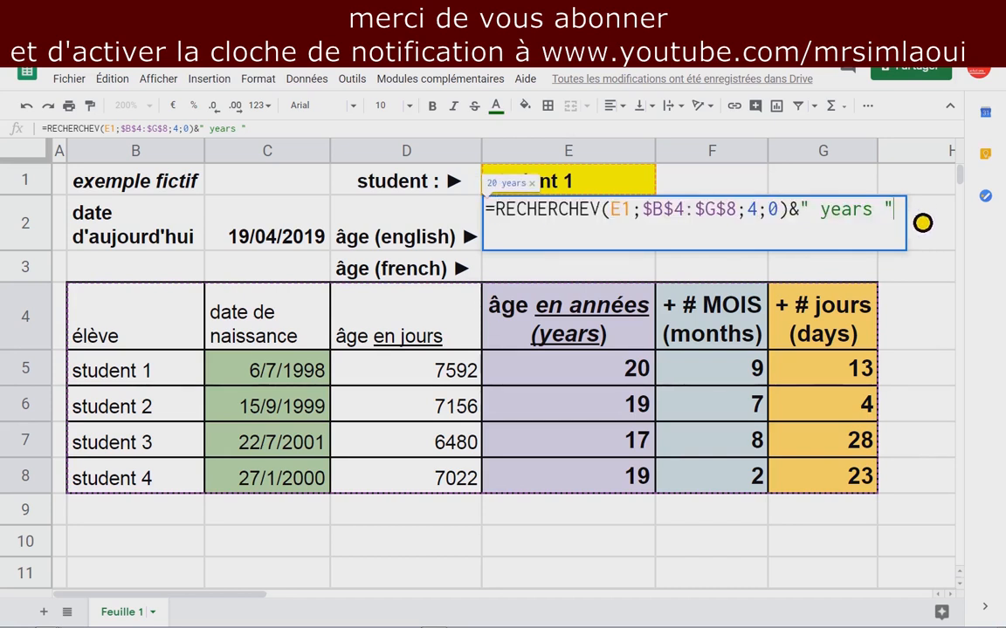
On a second line of E2's formula, join a RECHERCHEV of E1 in $B$4:$G$8 with column index 5 and exact match 0.
key("alt+Return")
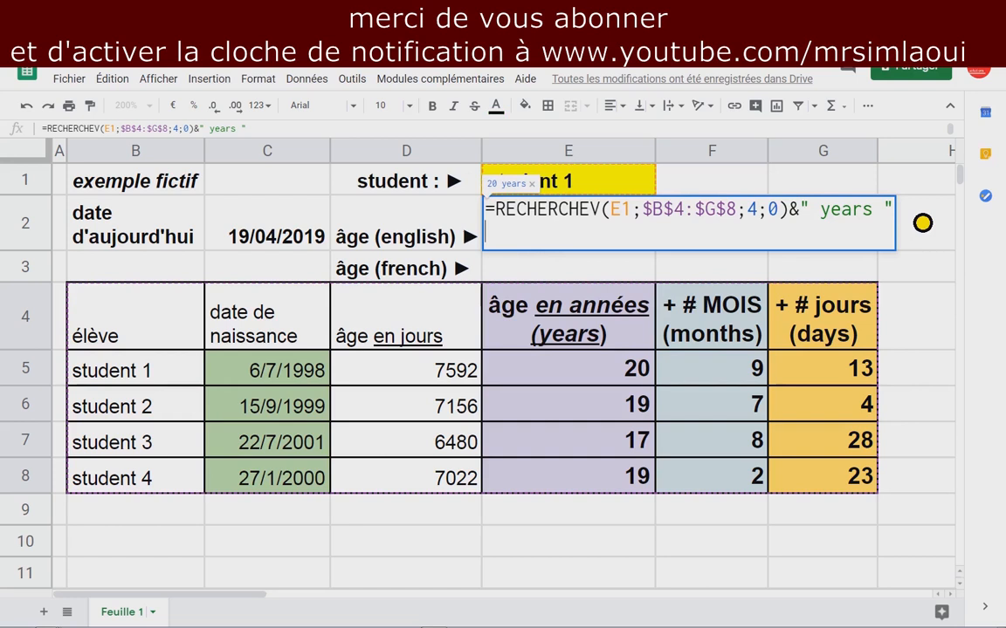
type("&")
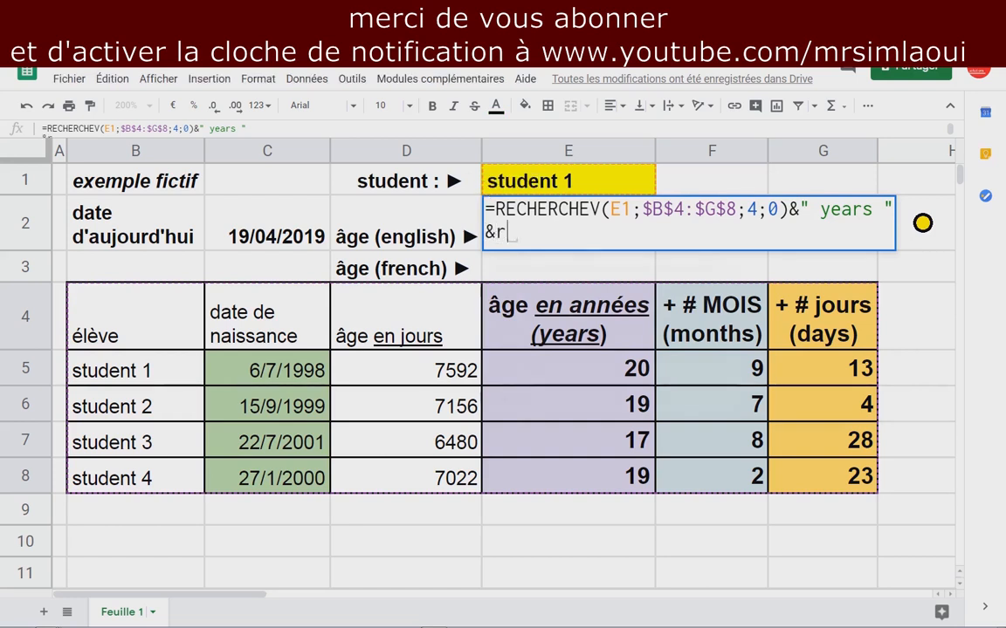
type("recherchev")
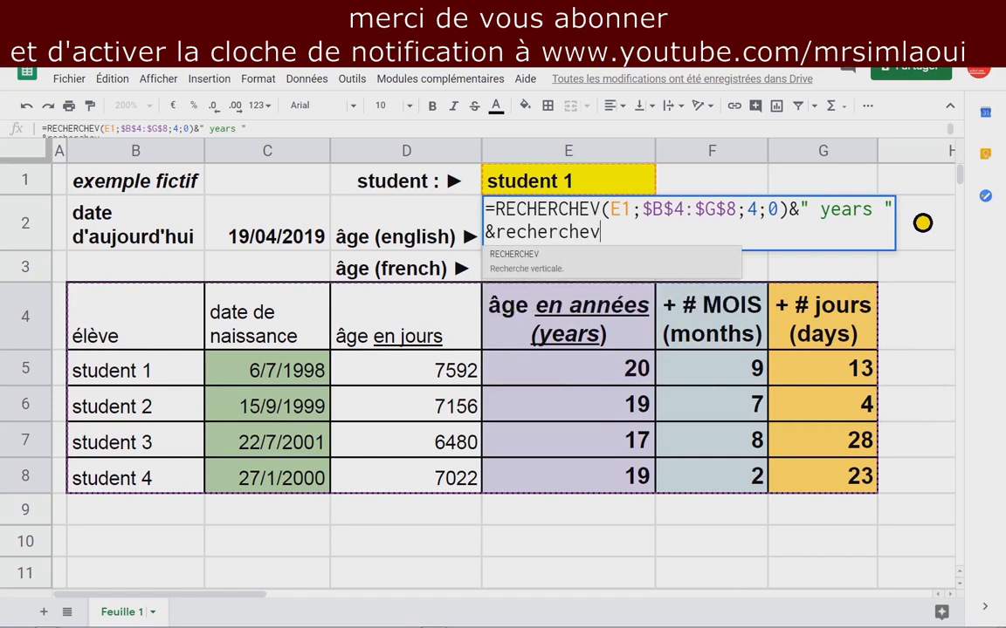
type("(")
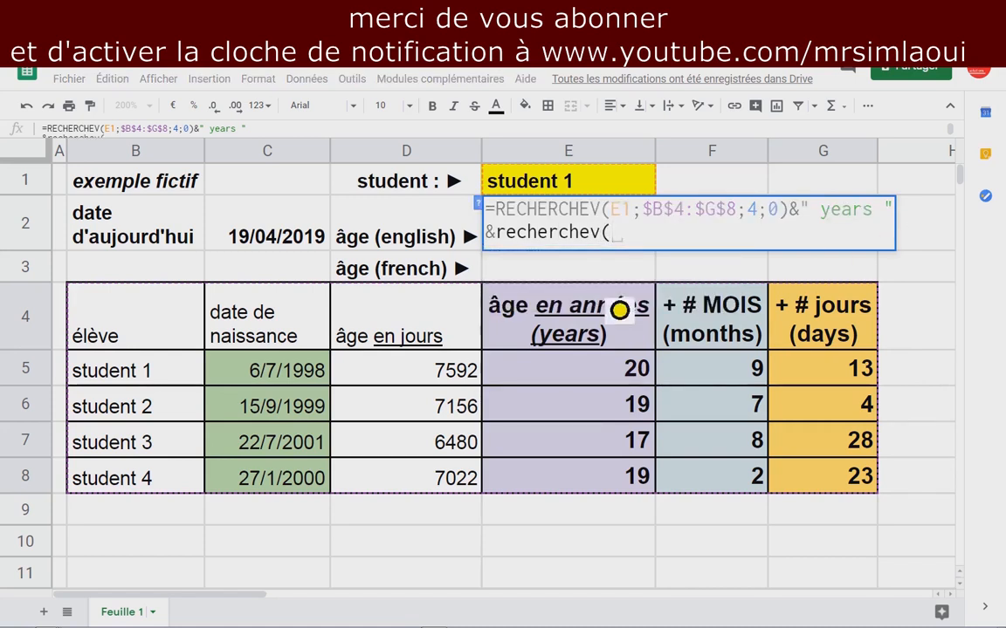
left_click(578, 193)
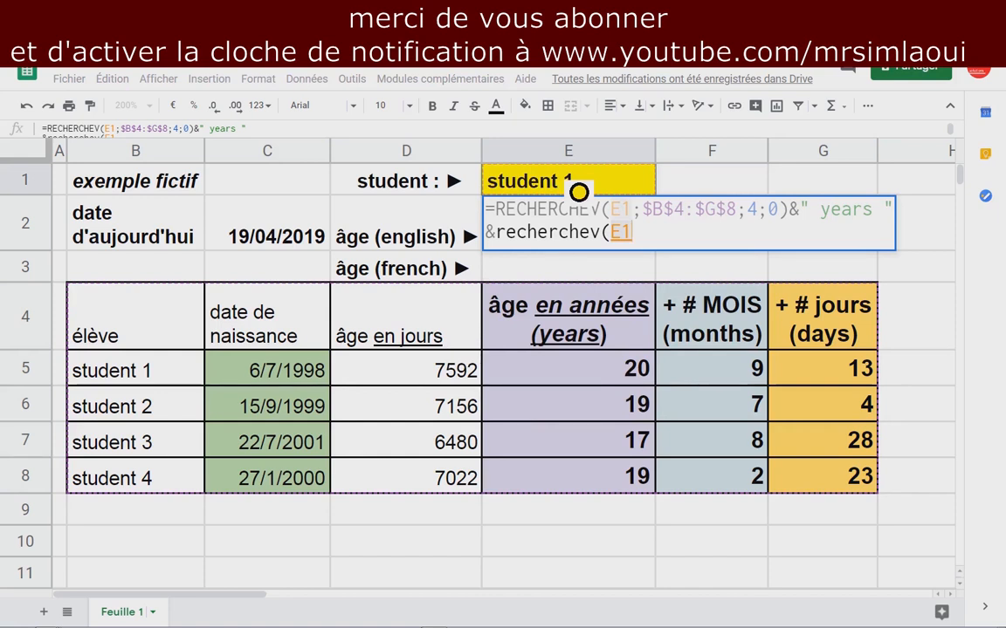
type(";")
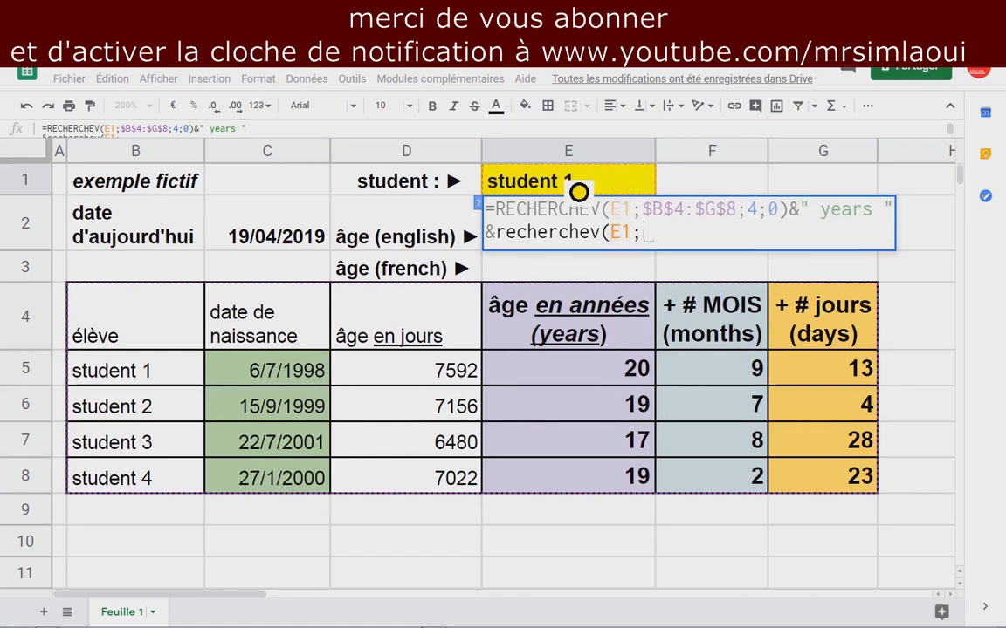
left_click_drag(155, 310, 831, 493)
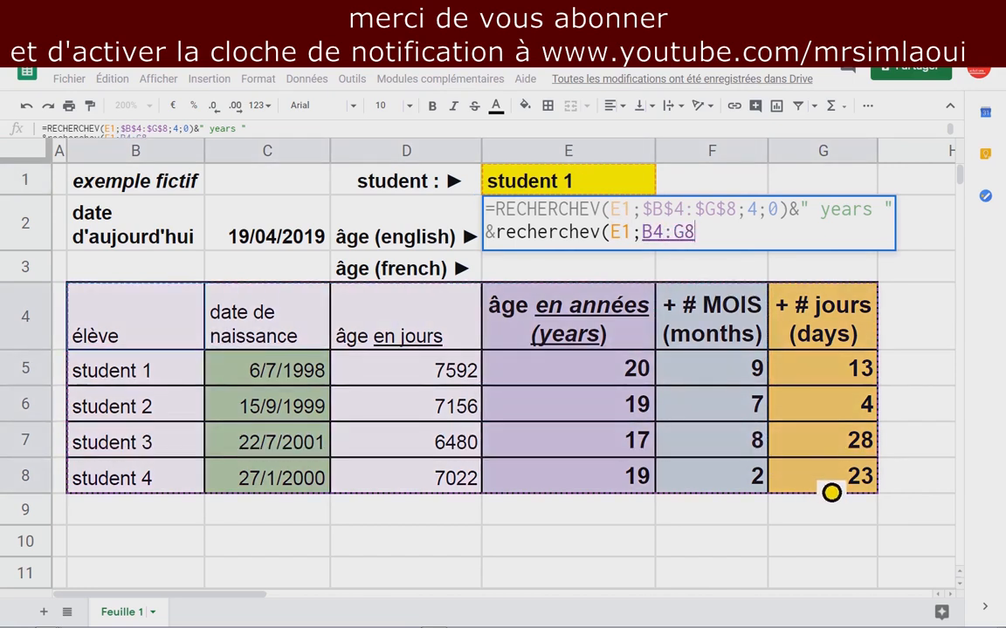
key("F4")
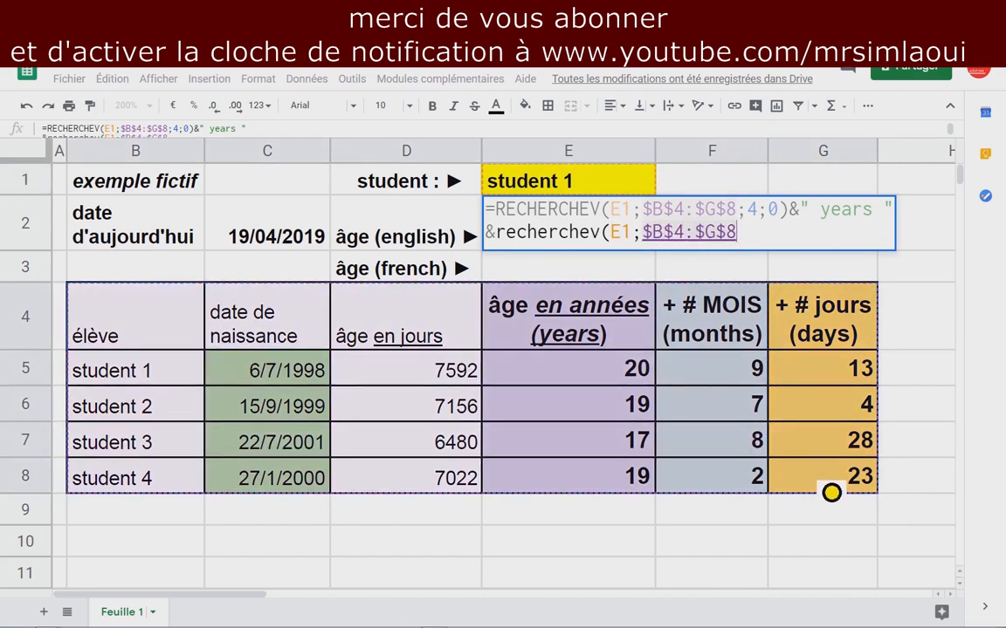
type(";")
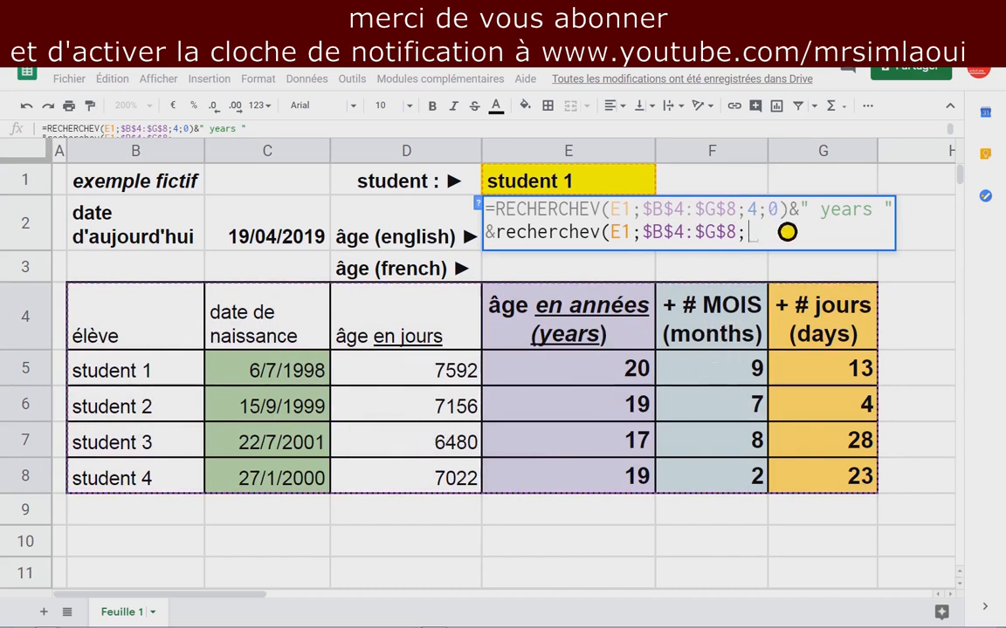
type("5;0")
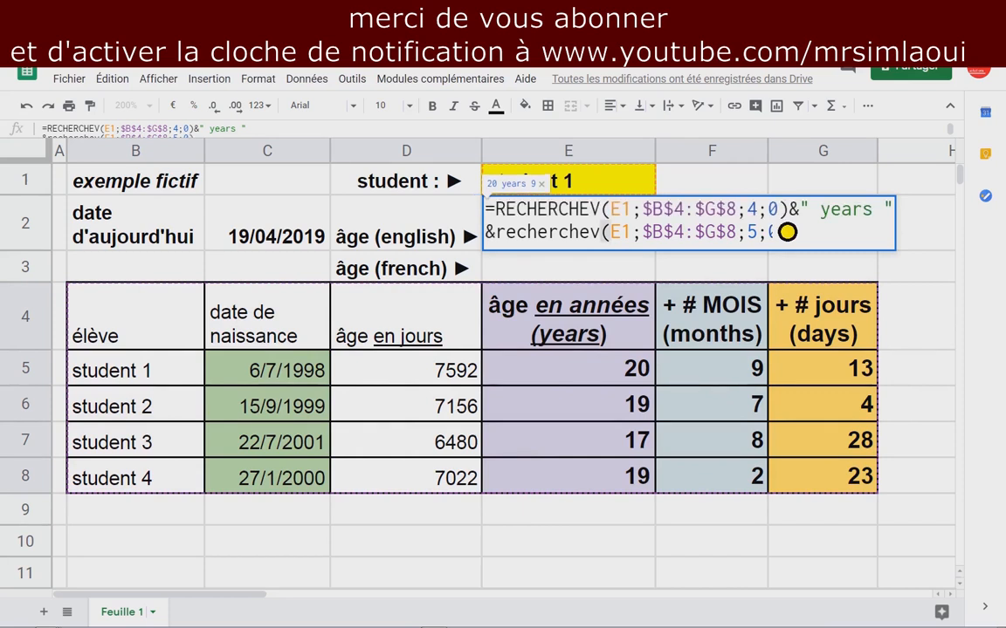
Close the second RECHERCHEV in E2 and join the text " months " to it with &.
type(")&")
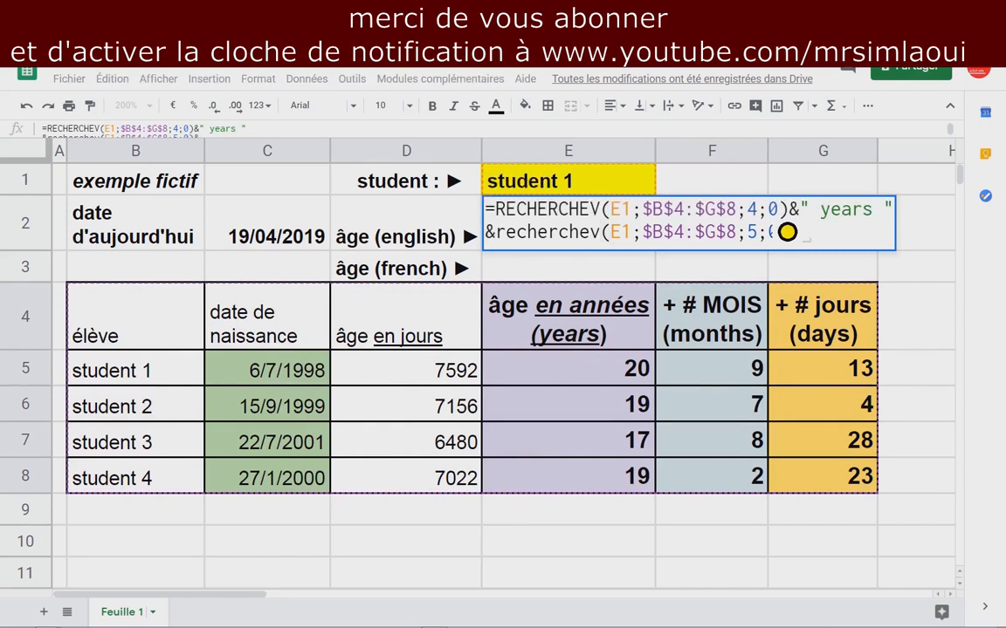
type("\" ")
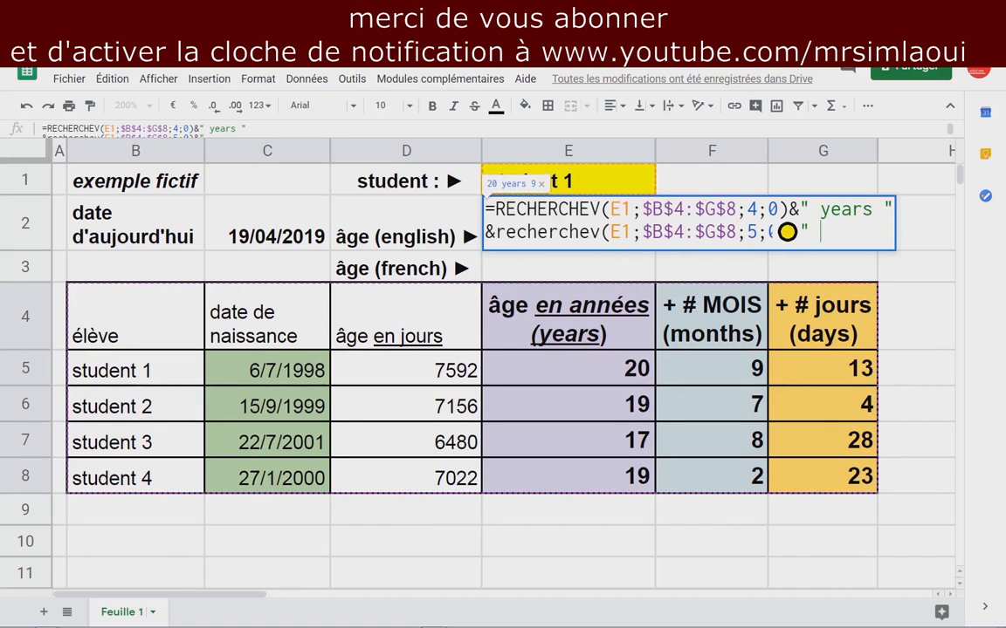
type(" mon")
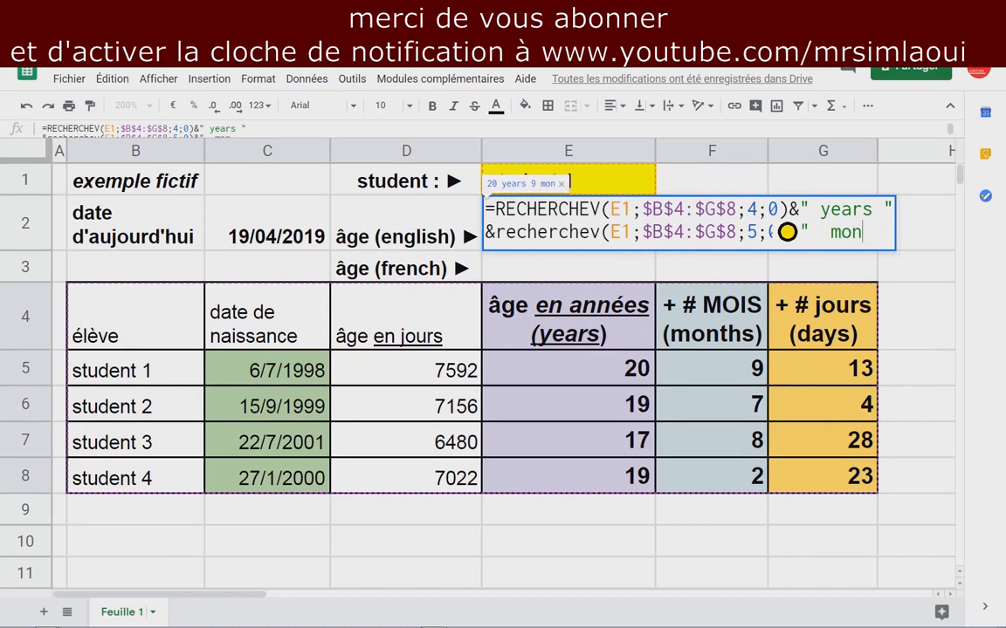
type("ths \"")
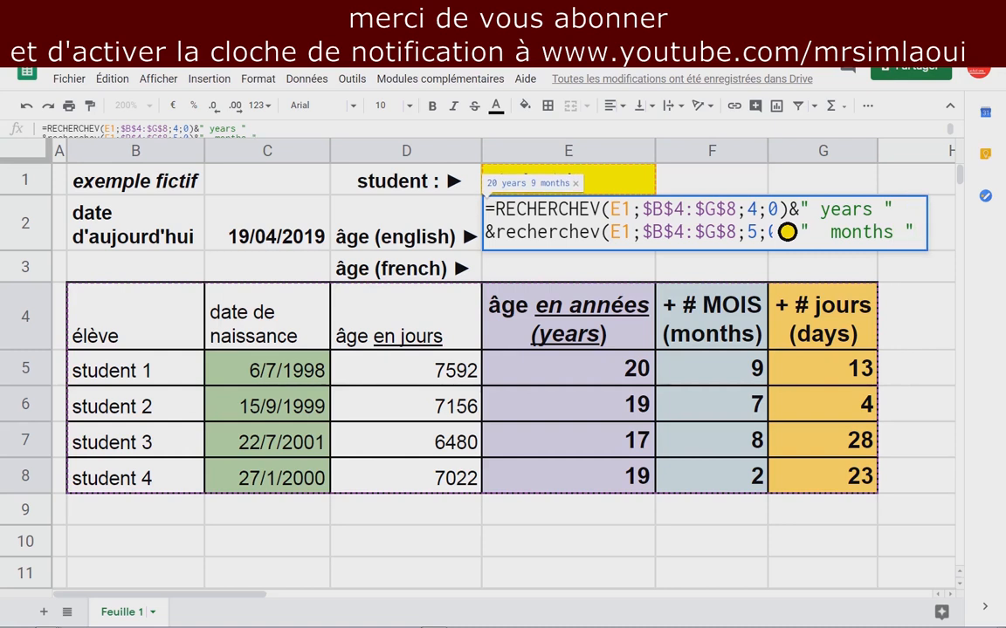
On a third line of E2's formula, join a RECHERCHEV of E1 in $B$4:$G$8 with column index 6 and exact match 0.
key("ctrl+Return")
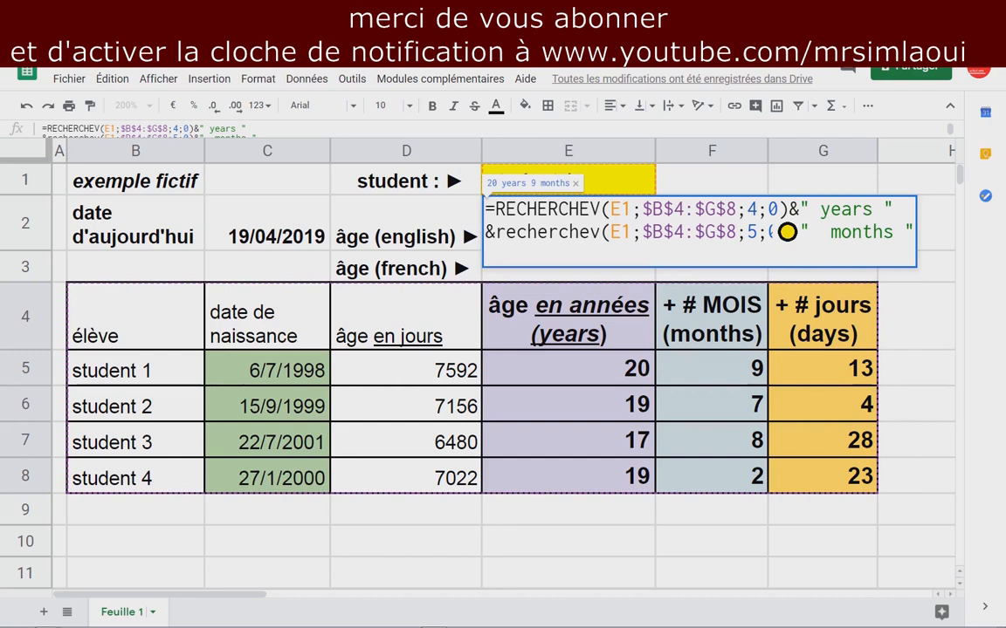
type("é")
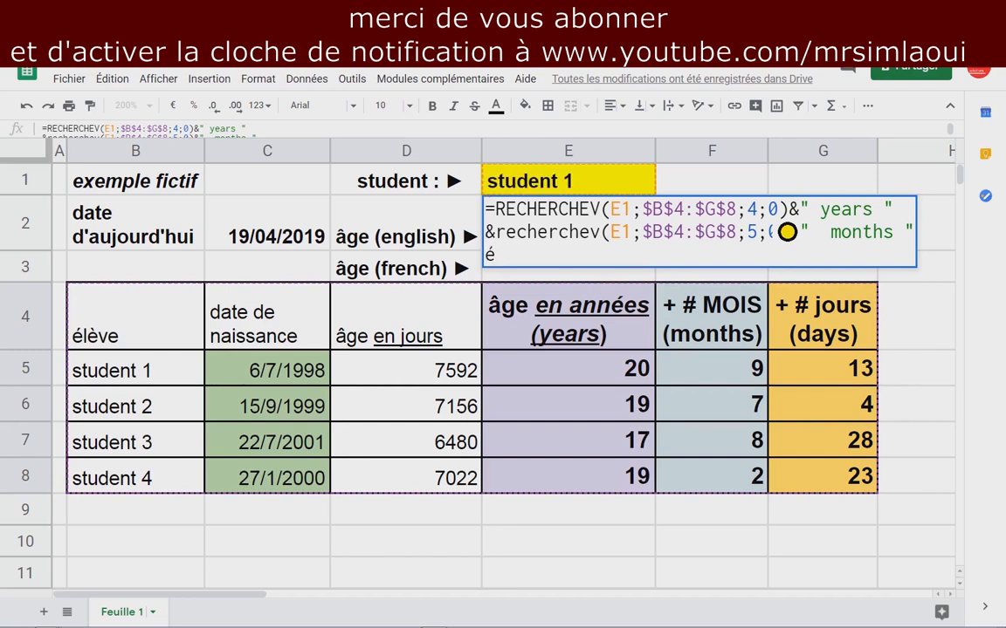
key("BackSpace")
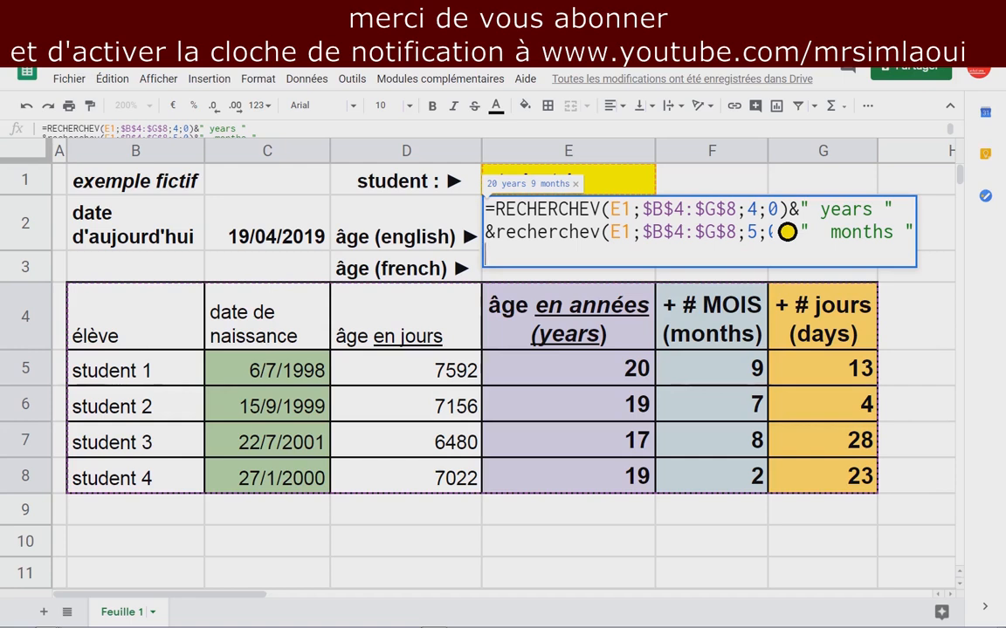
type("&re")
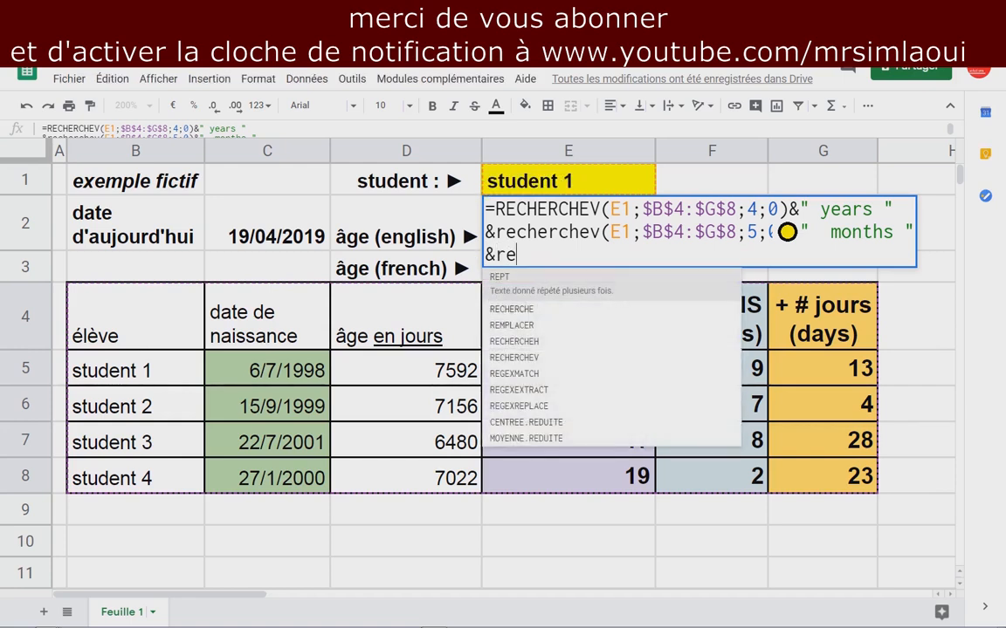
type("cherchev")
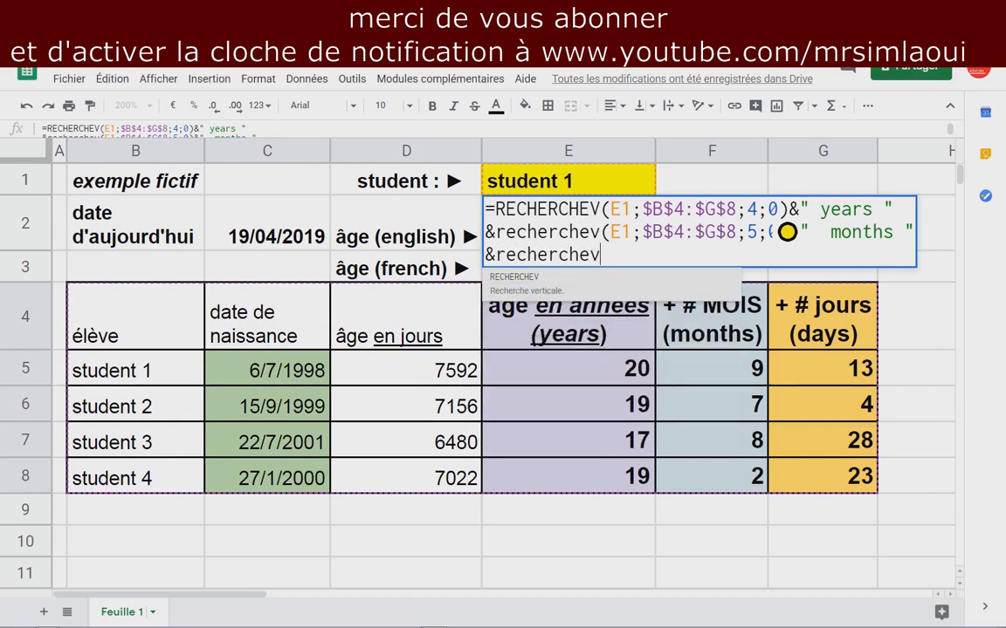
type("(")
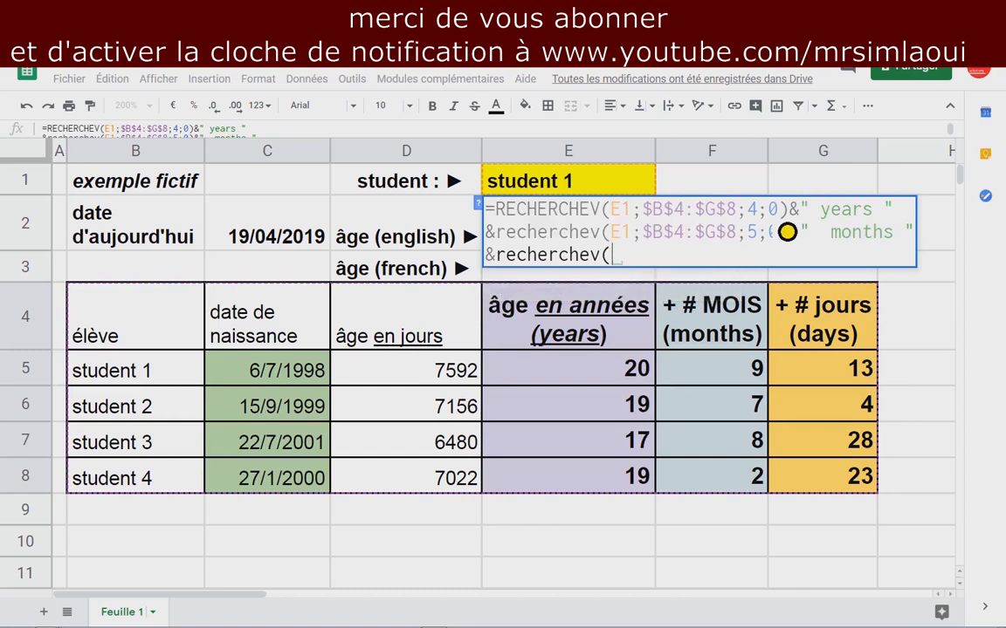
left_click(539, 185)
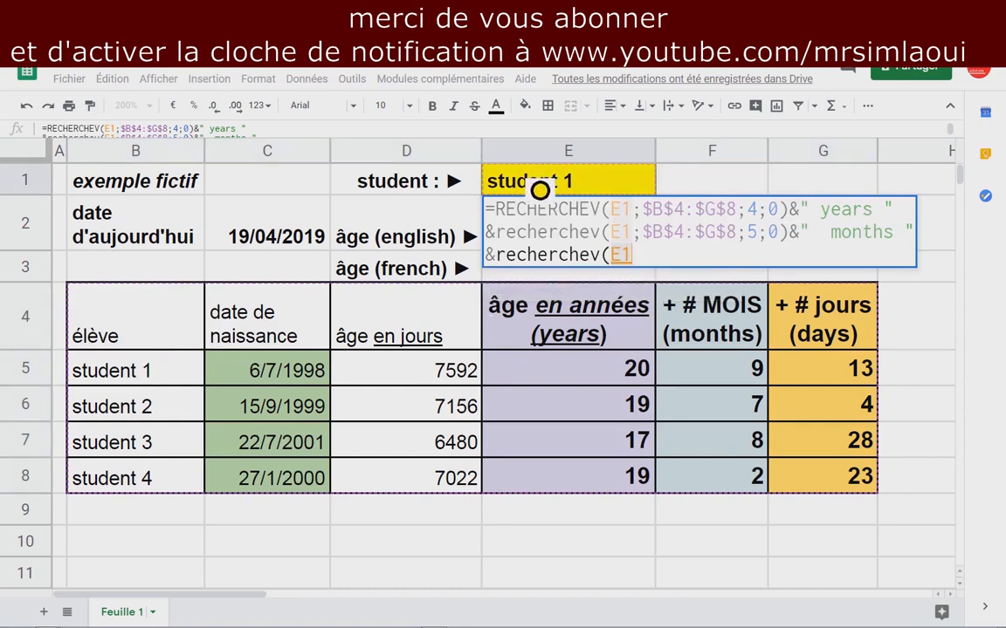
type(";")
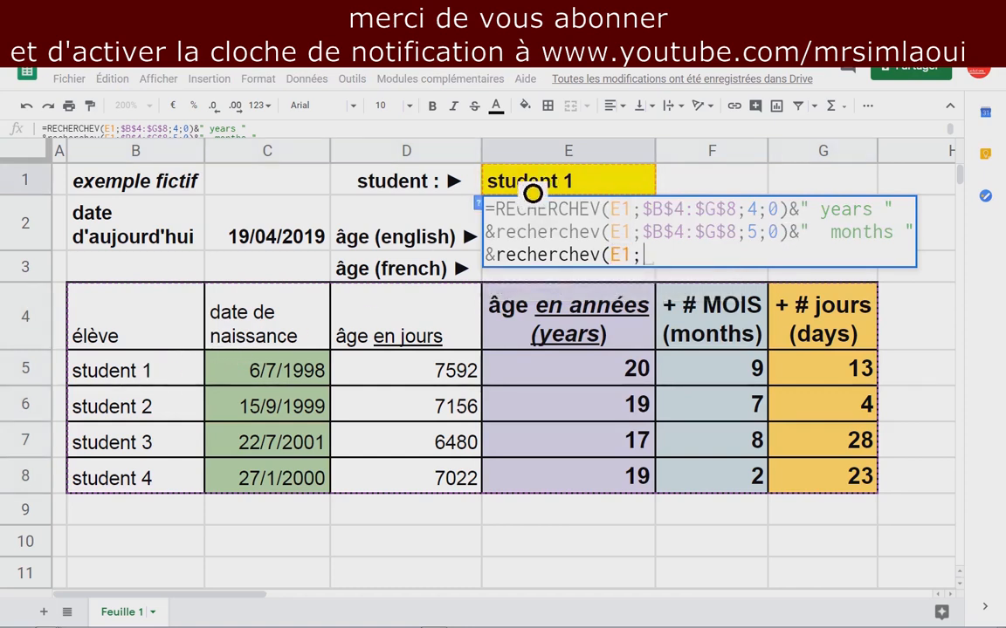
left_click_drag(142, 332, 845, 493)
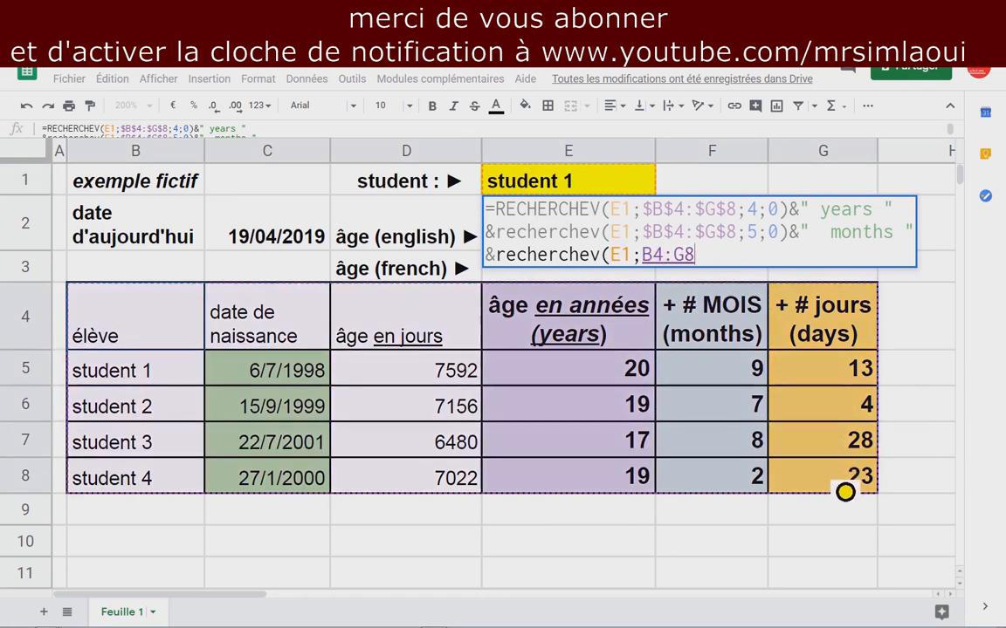
key("F4")
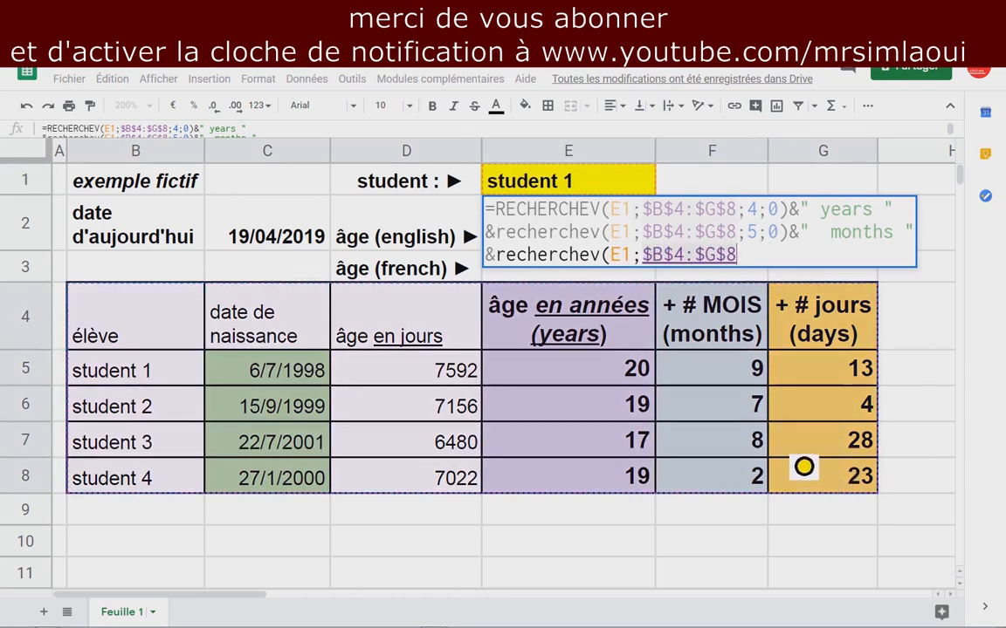
type(";")
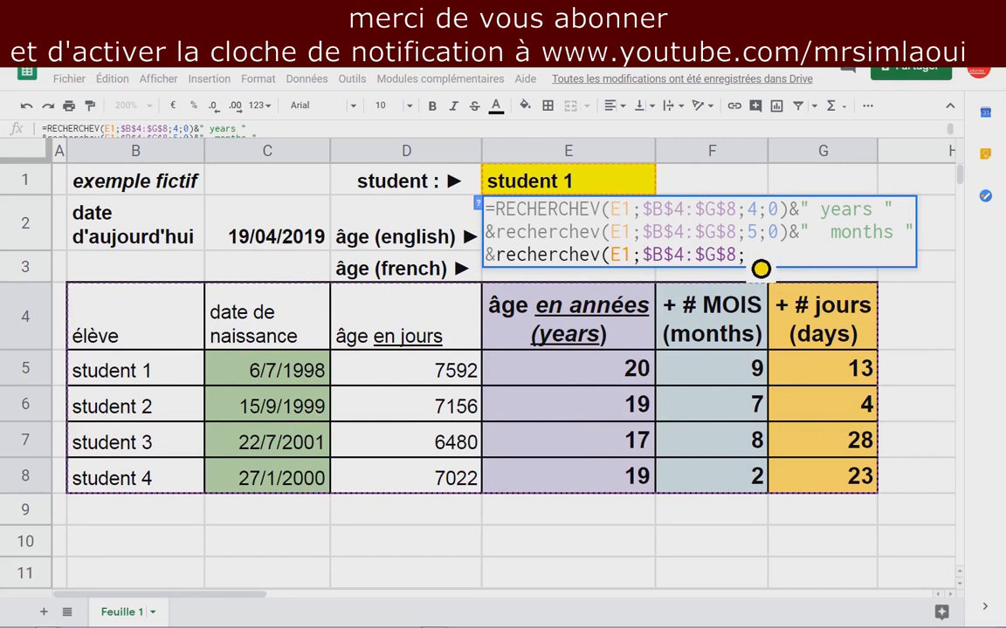
type("6")
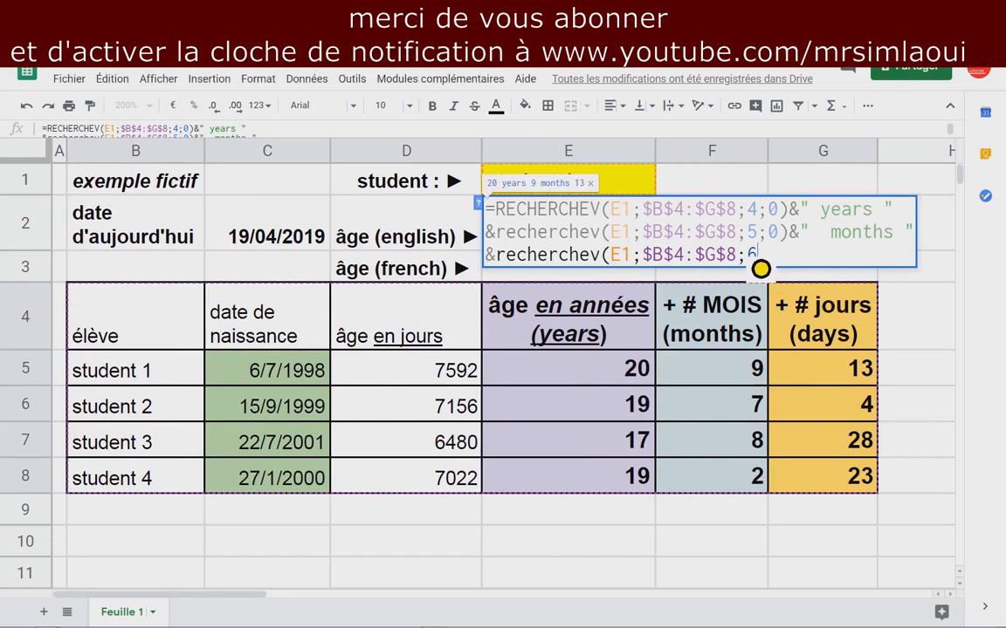
type(";0)")
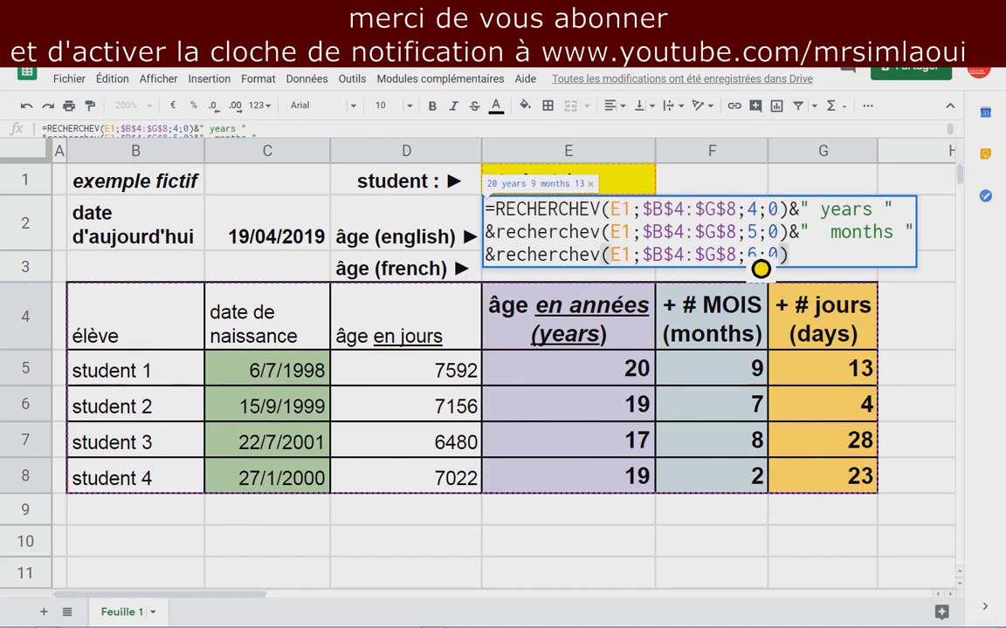
Join the text " days." to the third RECHERCHEV with & and enter the completed formula in E2.
type("&")
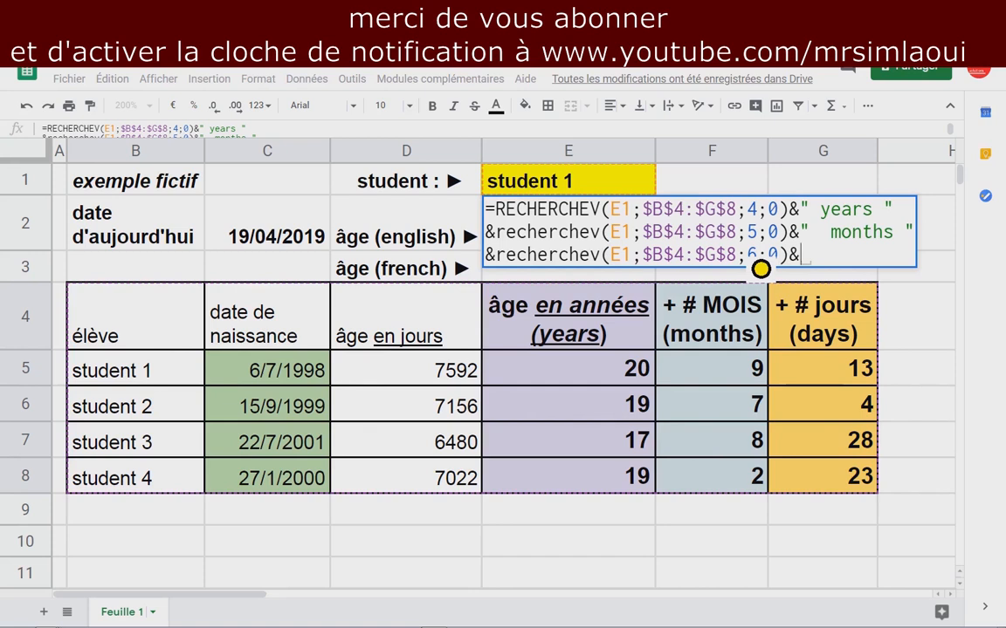
type("\"  da")
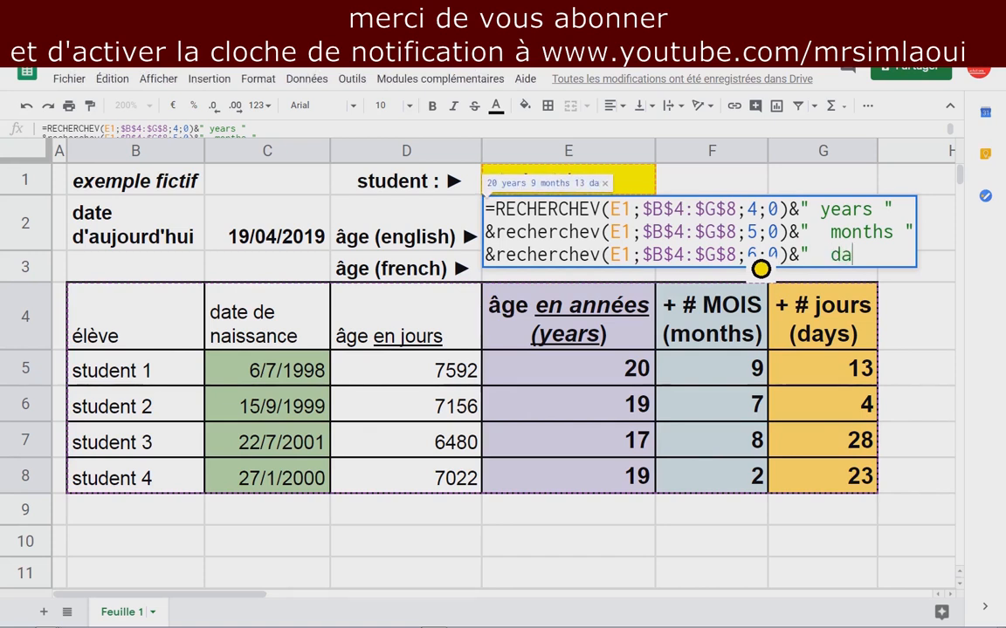
type("ys\"")
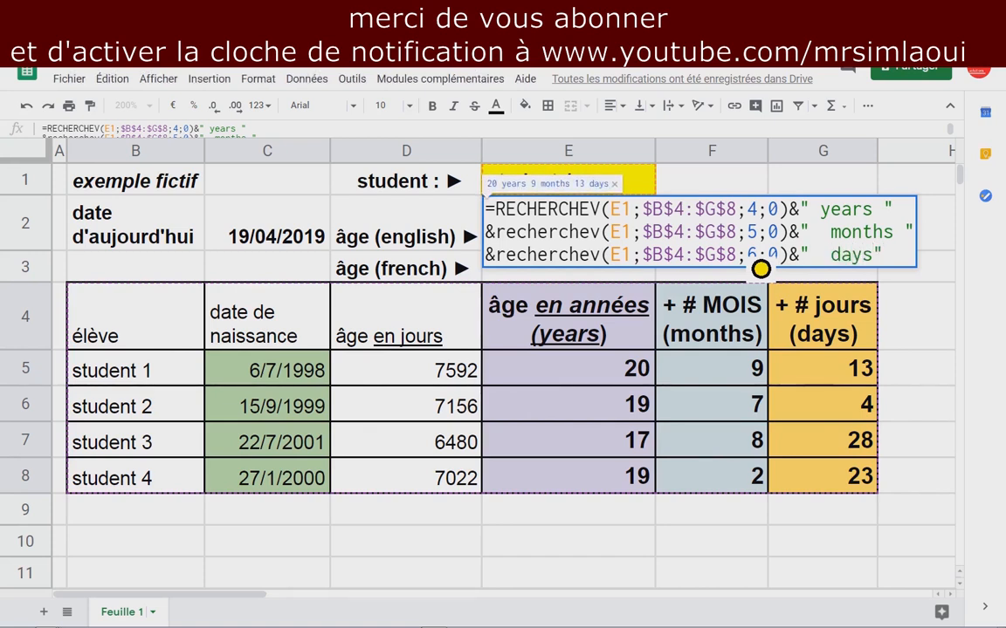
key("BackSpace")
type(".\"")
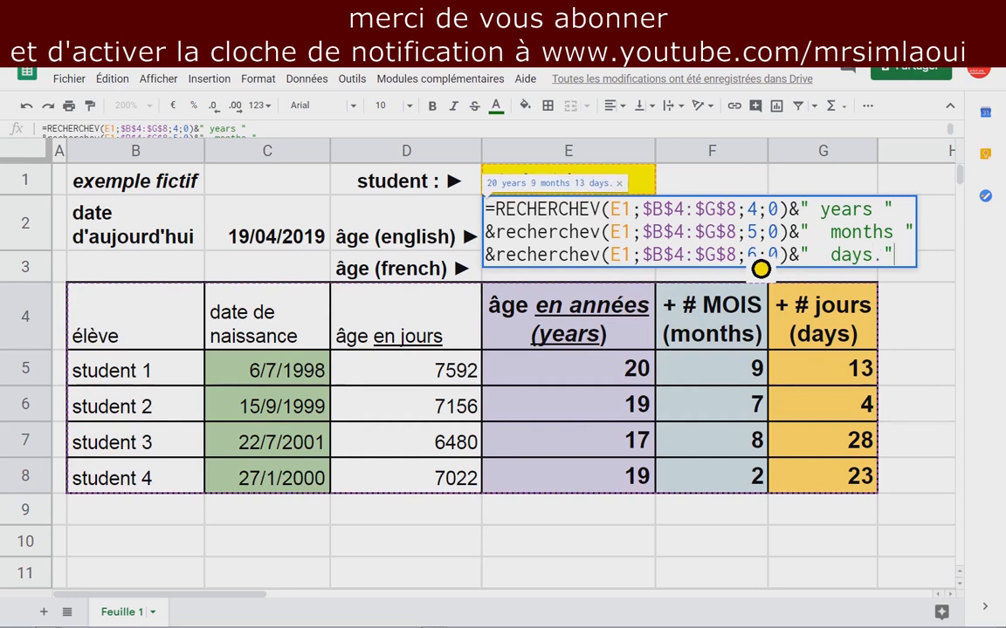
left_click_drag(915, 266, 497, 219)
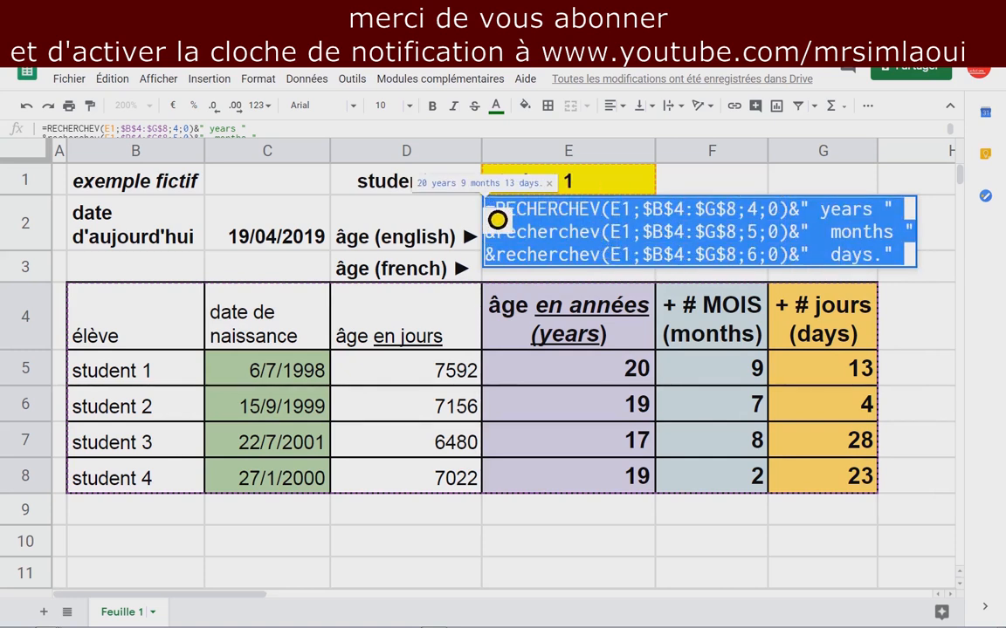
key("Return")
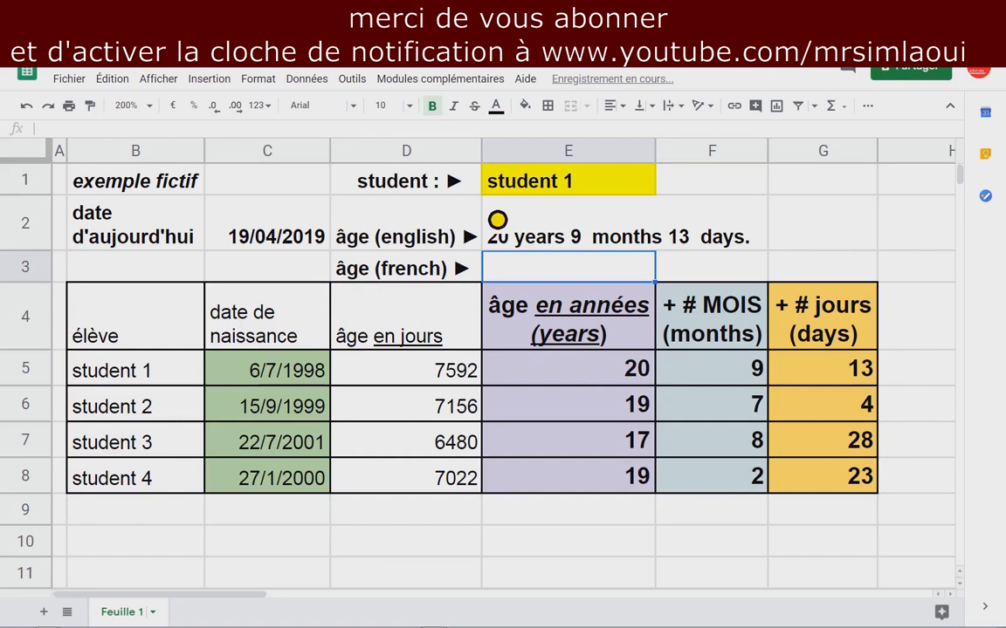
Give the English age row D2:F2 a black fill with white text, and widen column D slightly.
left_click_drag(381, 247, 728, 249)
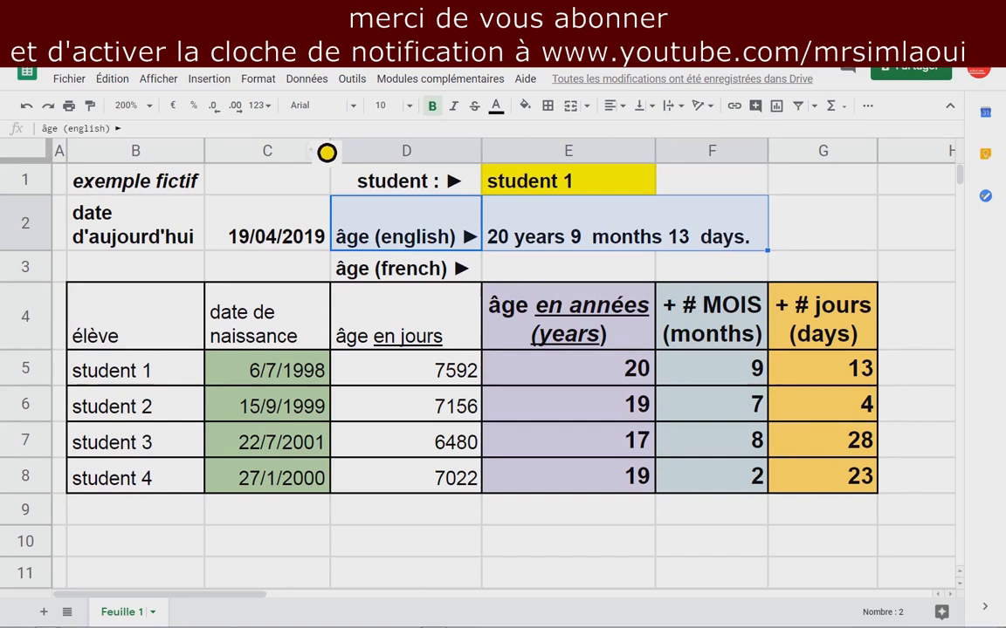
left_click(524, 106)
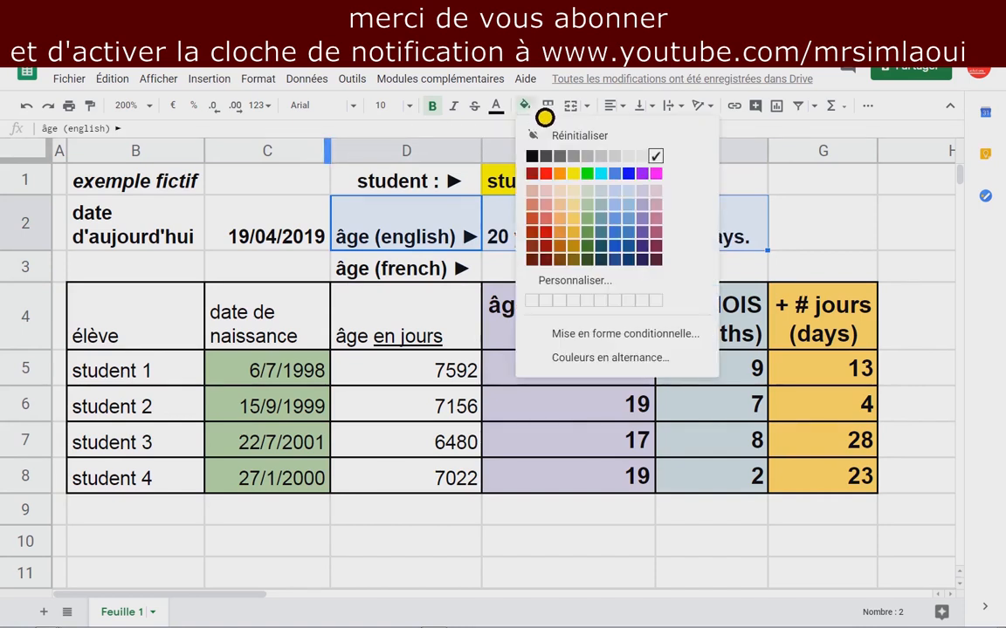
left_click(533, 156)
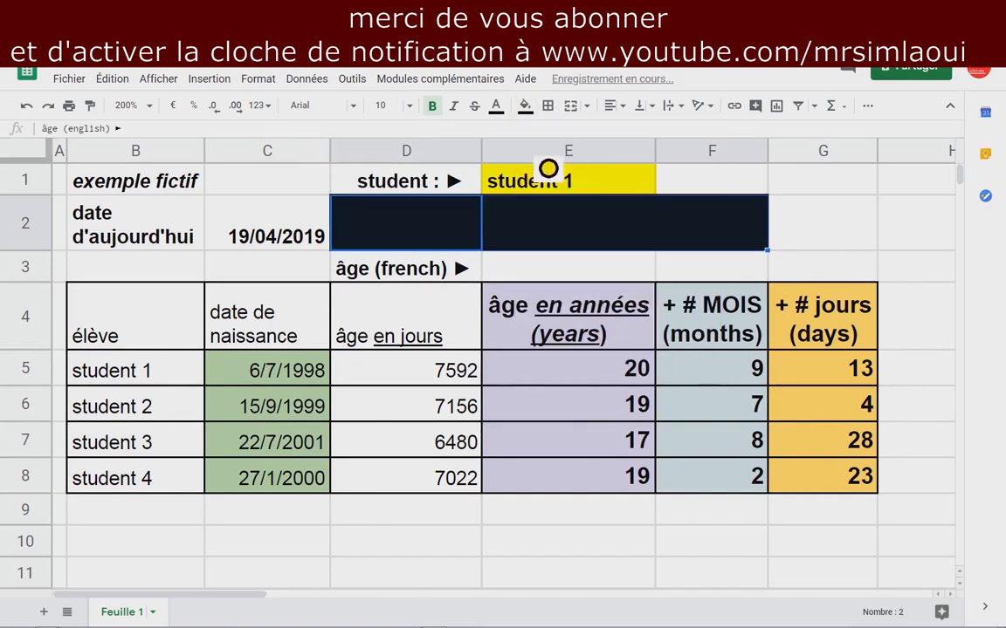
left_click(518, 114)
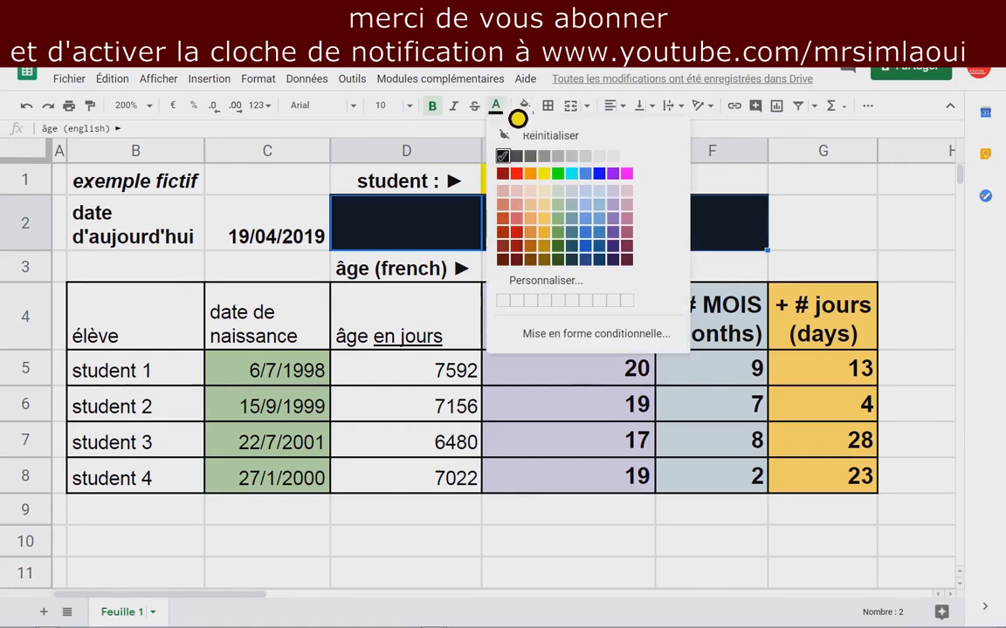
left_click(627, 156)
left_click(837, 243)
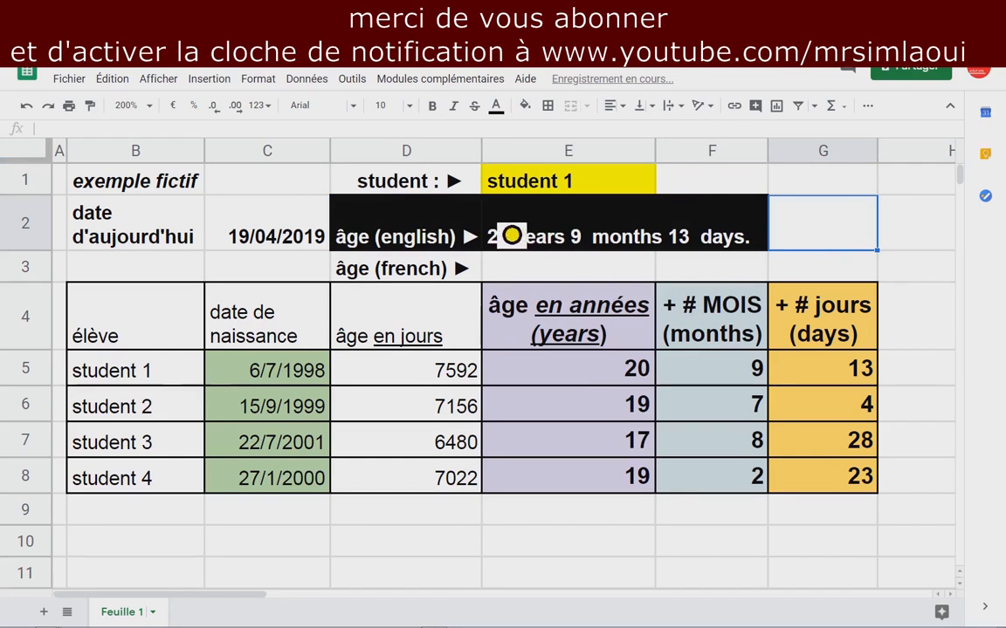
left_click_drag(481, 151, 503, 163)
Give the French age row D3:F3 a red fill with white text.
left_click_drag(406, 277, 774, 278)
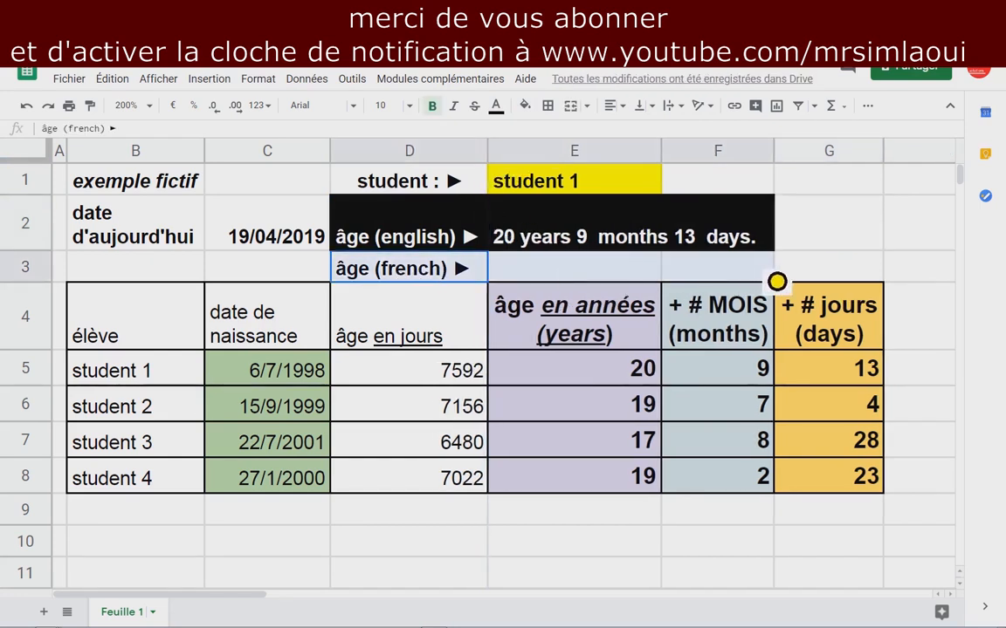
left_click(525, 105)
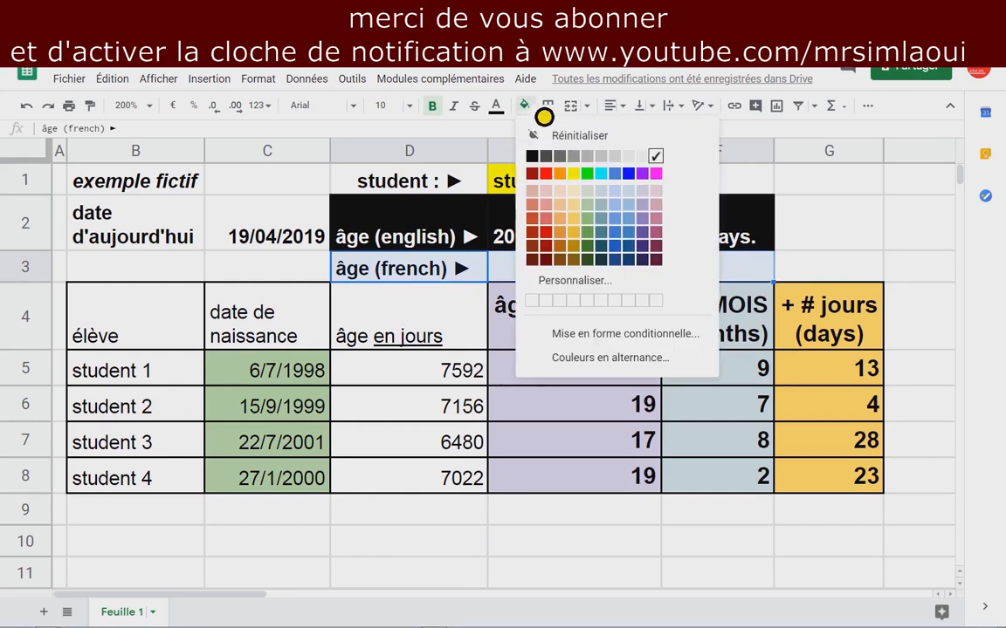
left_click(563, 186)
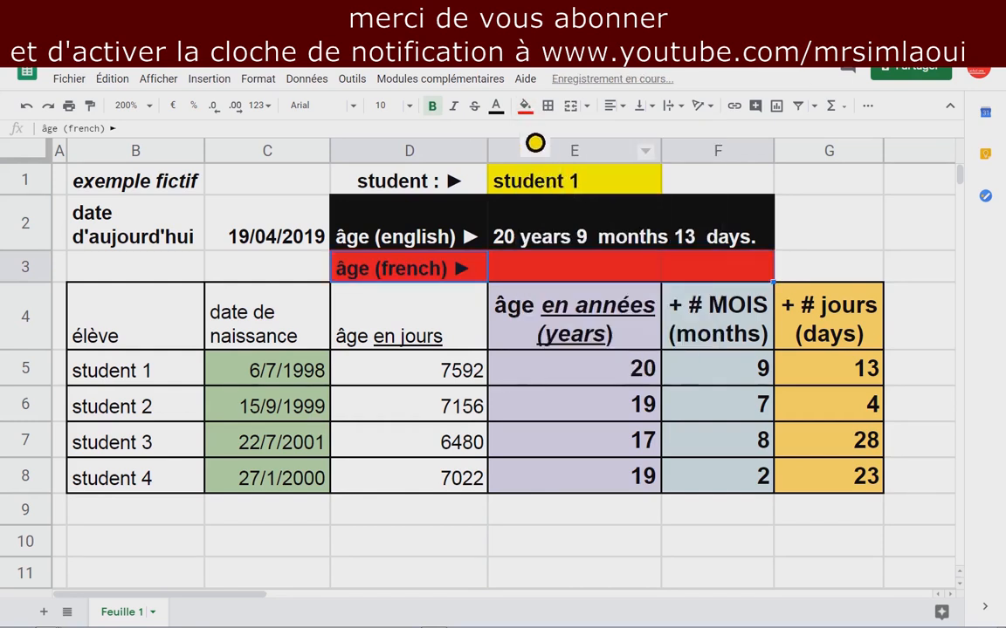
left_click(496, 106)
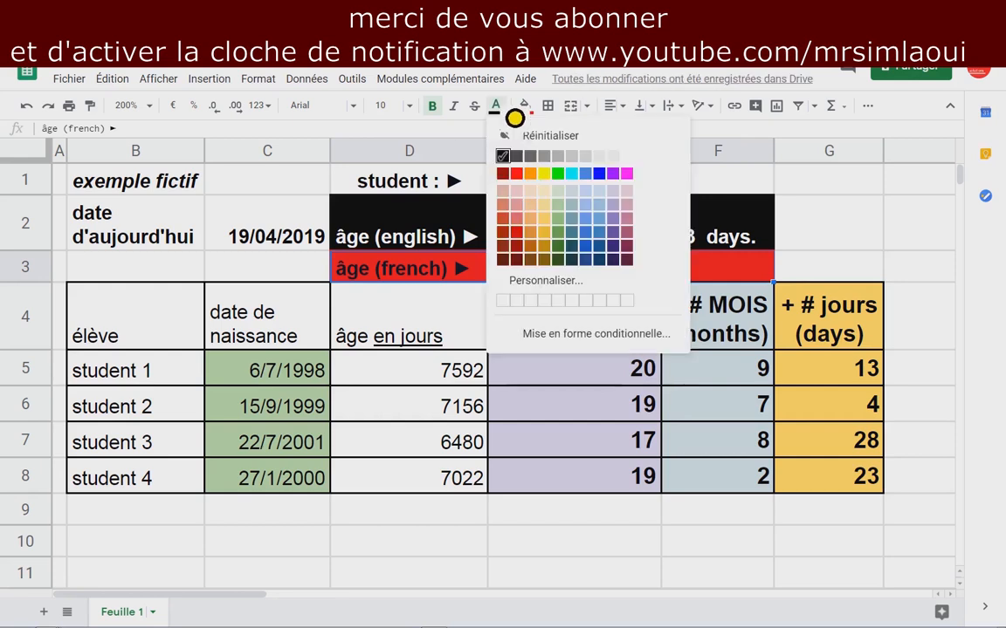
left_click(628, 157)
Begin a RECHERCHEV formula in E3, the French age cell, with E1 as the search key.
left_click(493, 275)
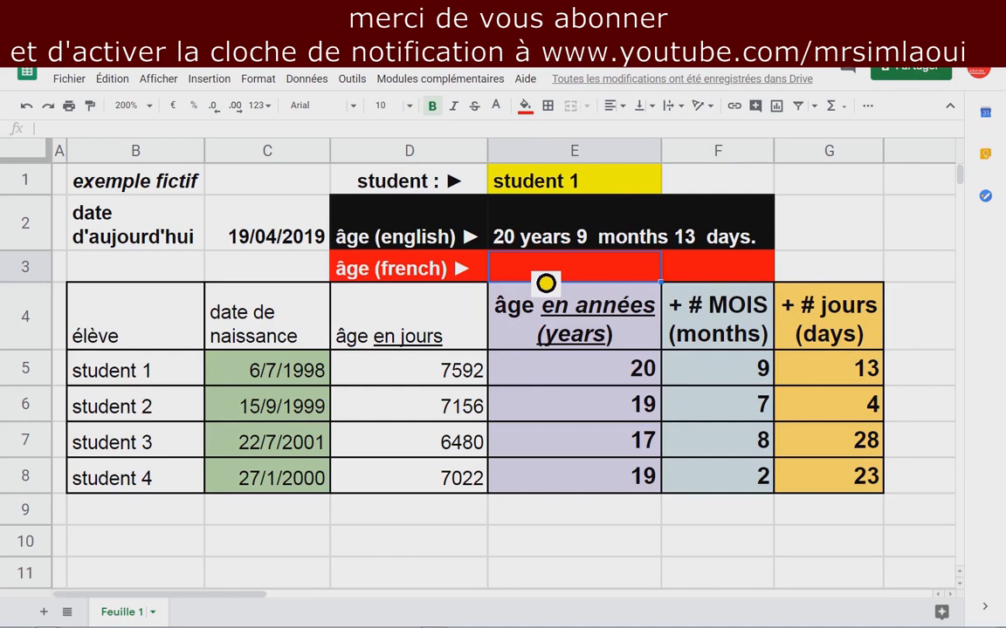
type("=rec")
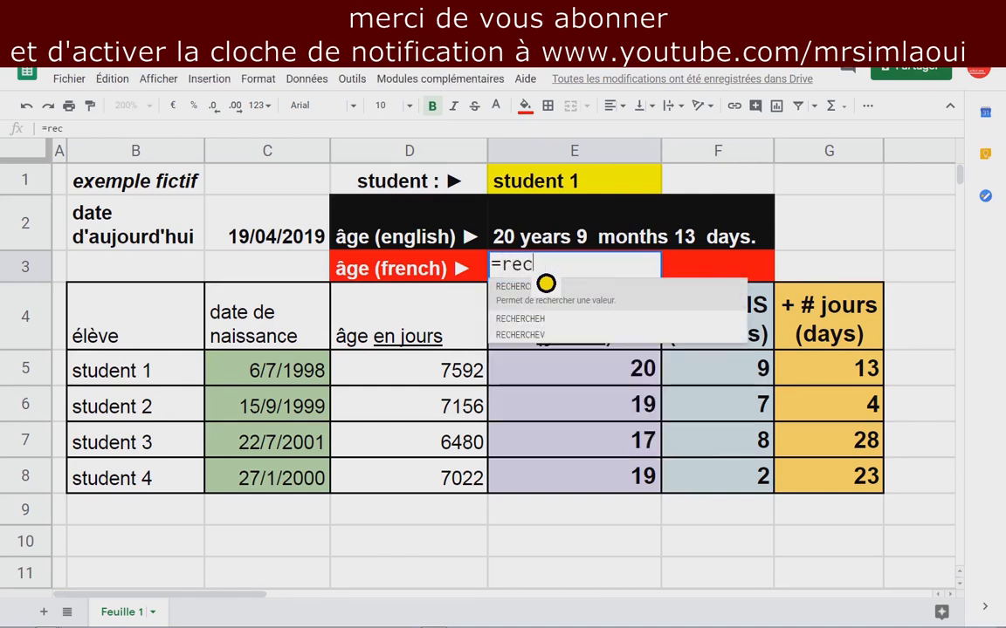
type("herchv")
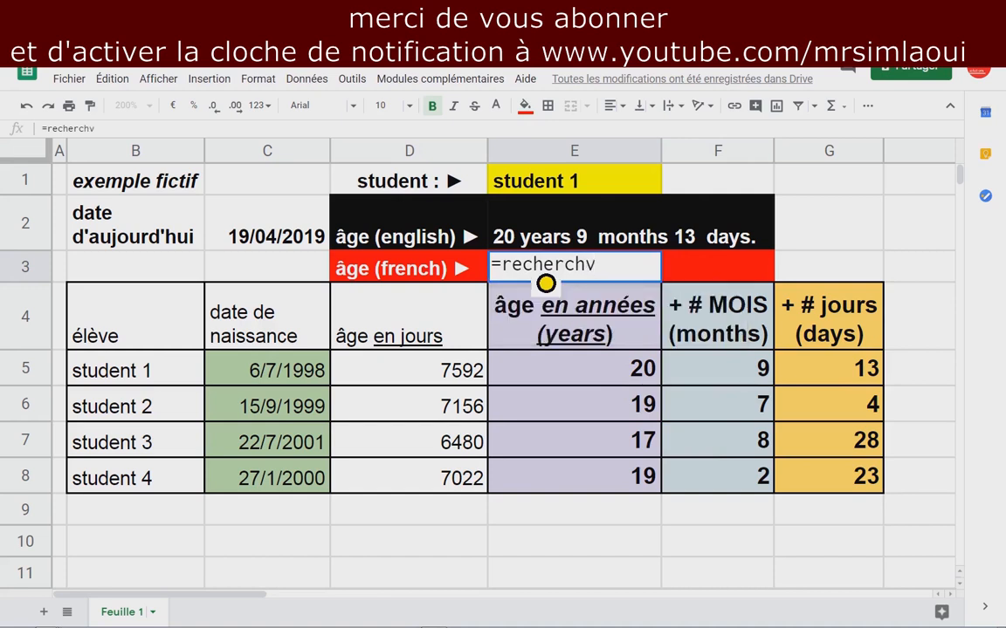
key("BackSpace")
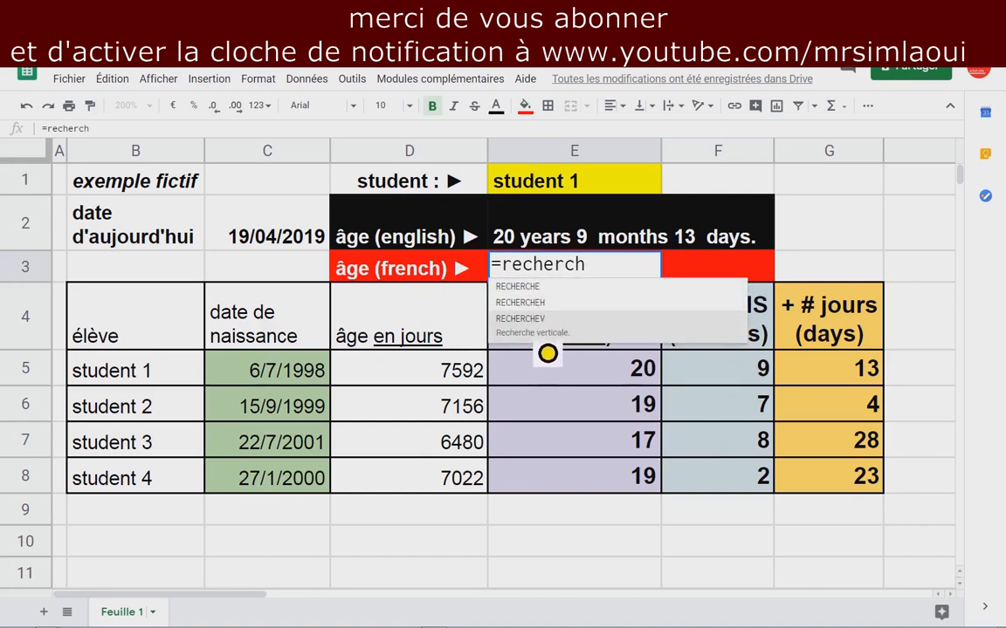
left_click(543, 333)
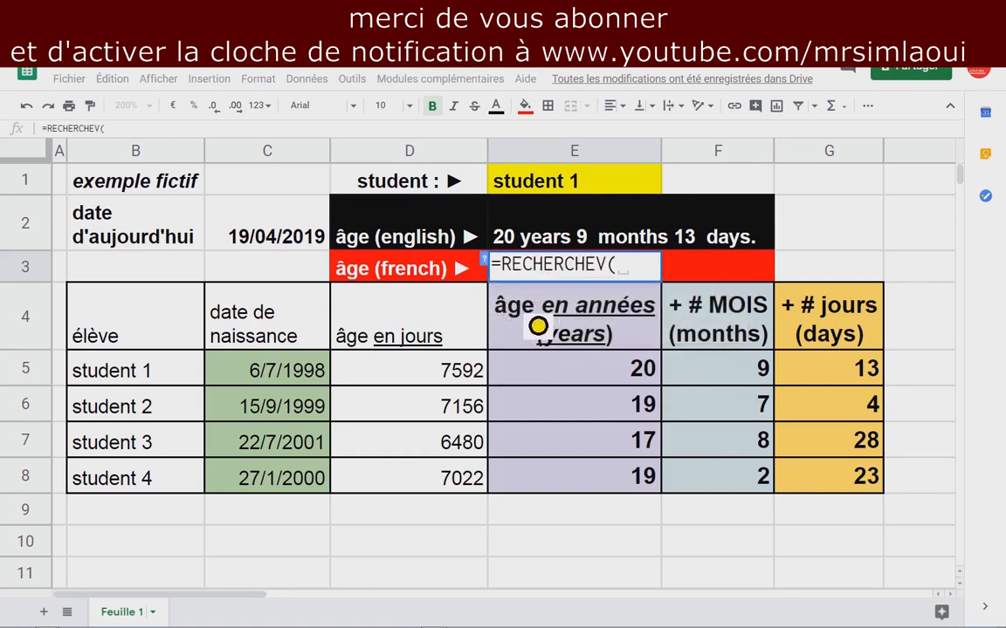
left_click(553, 192)
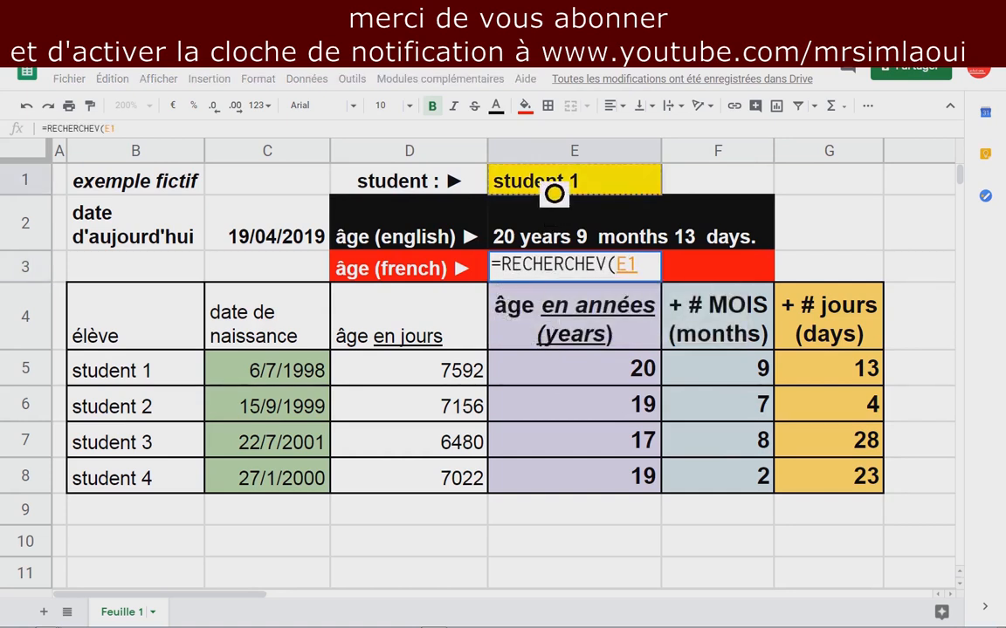
Complete E3's first RECHERCHEV with the absolute range $B$4:$G$8, column index 4 and exact match 0.
type(";")
left_click(168, 328)
left_click_drag(168, 327, 847, 501)
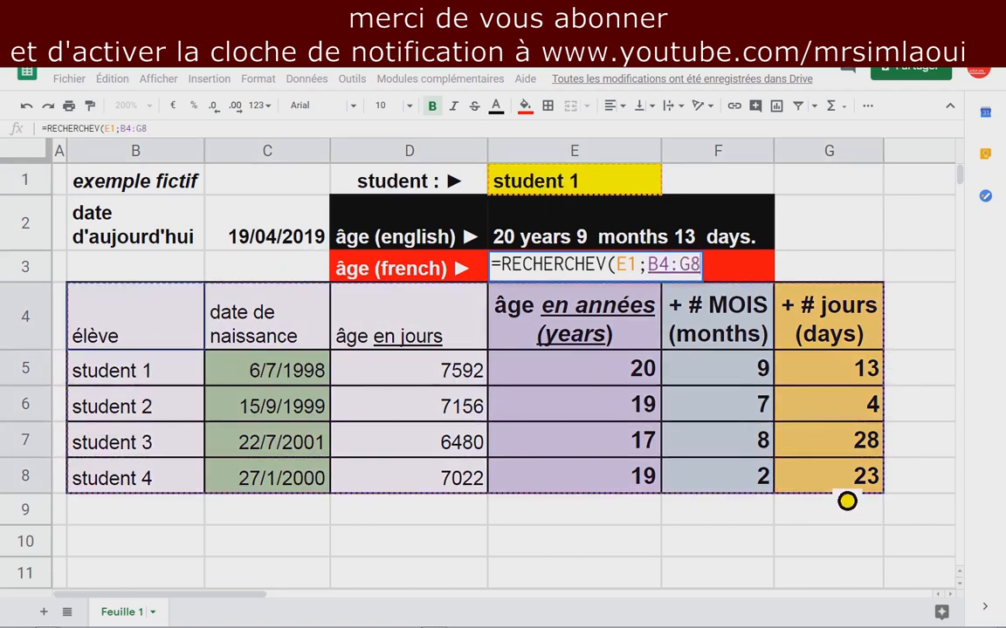
key("F4")
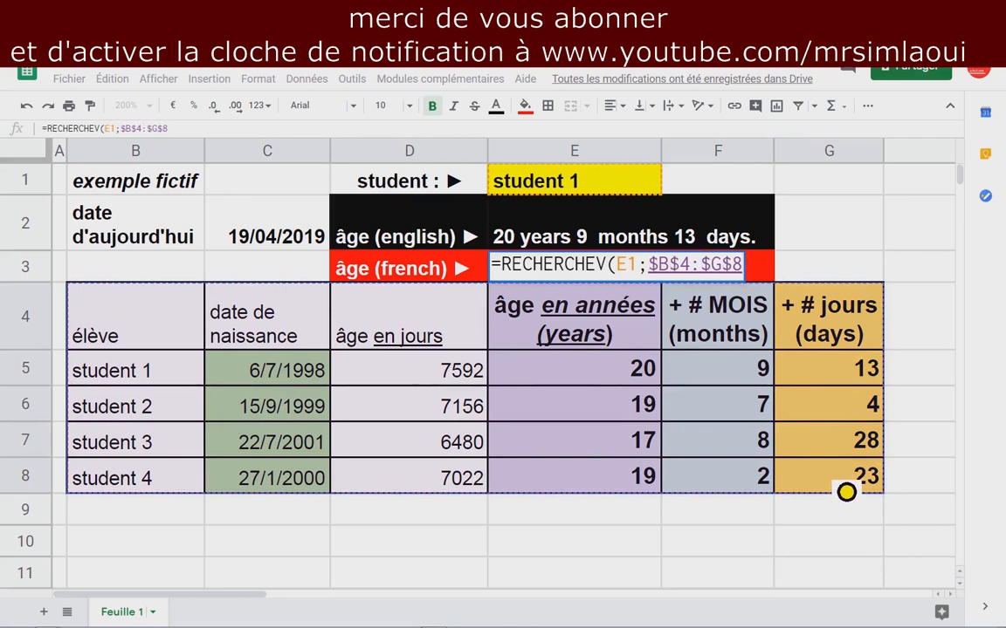
type(";")
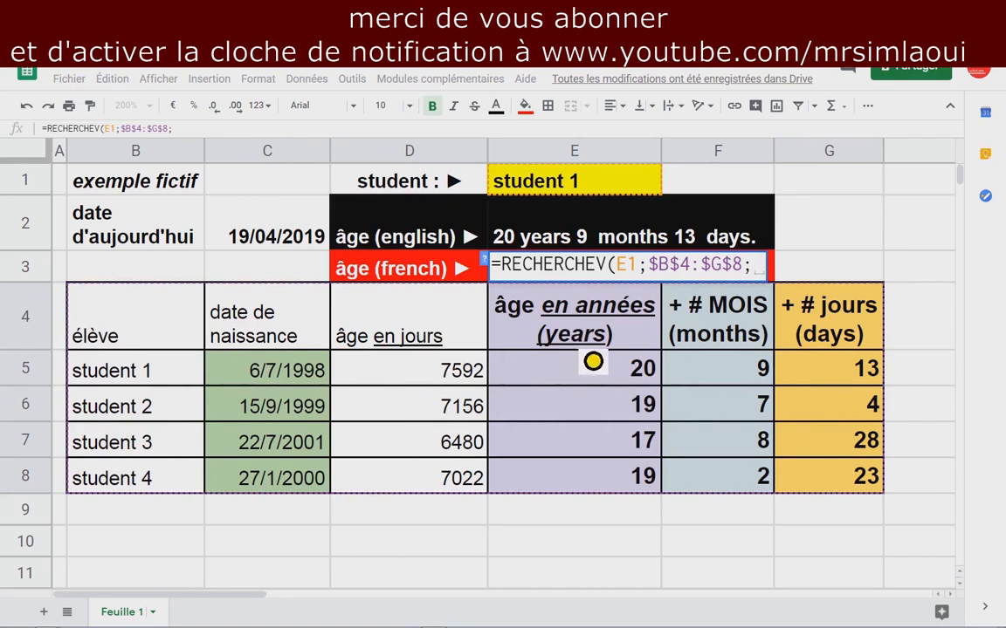
type("4;")
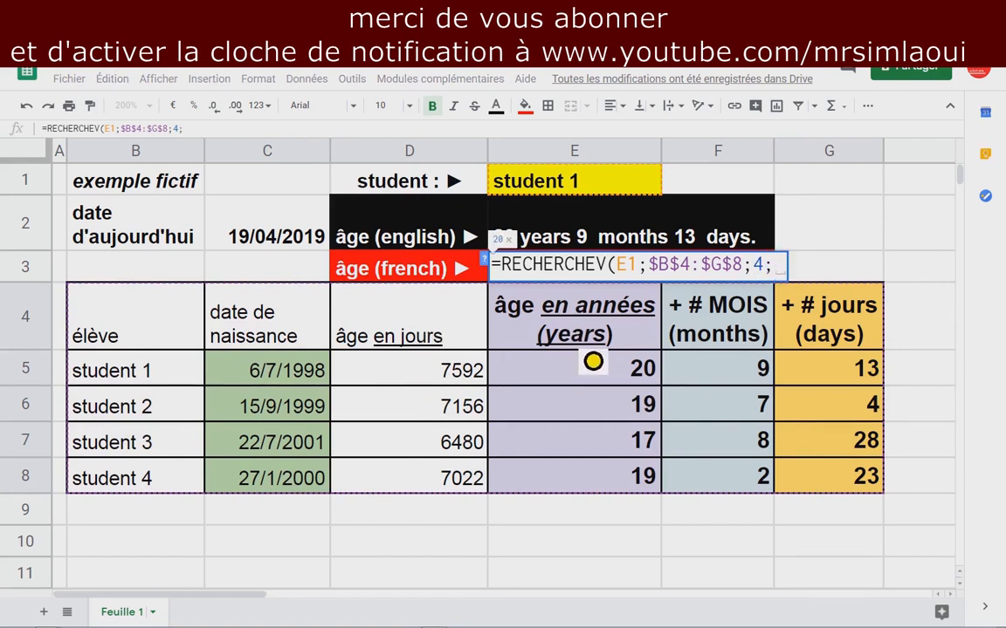
type("0)")
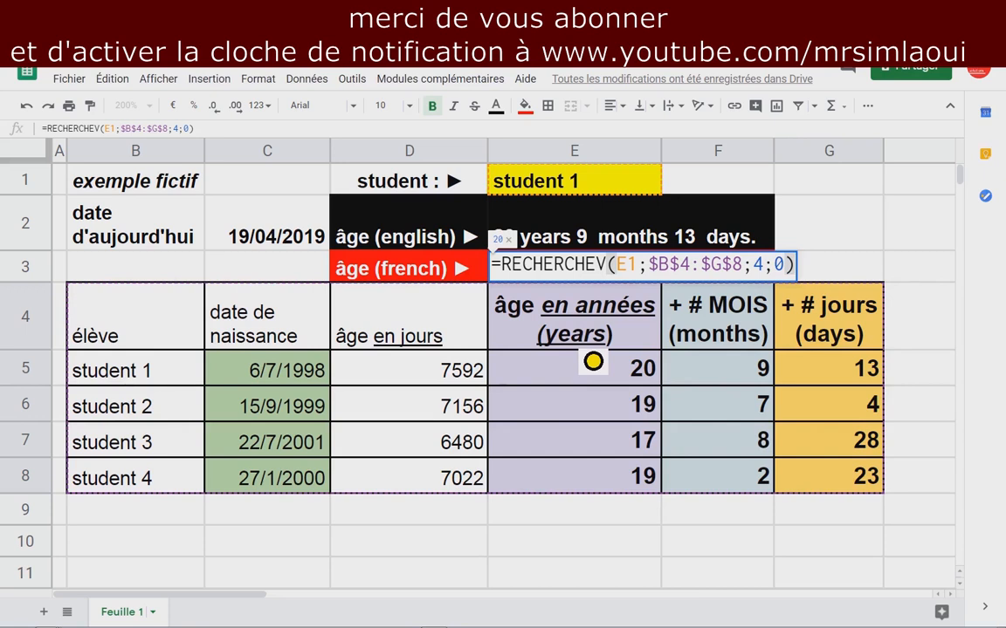
Join the text " ans " to the first RECHERCHEV in E3 with &.
type("&")
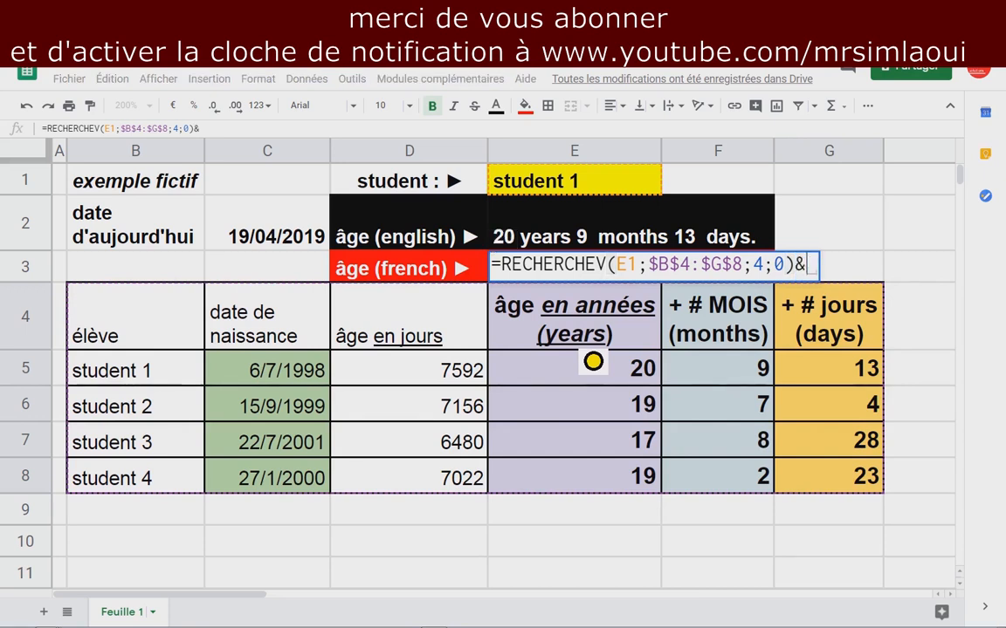
type("\"")
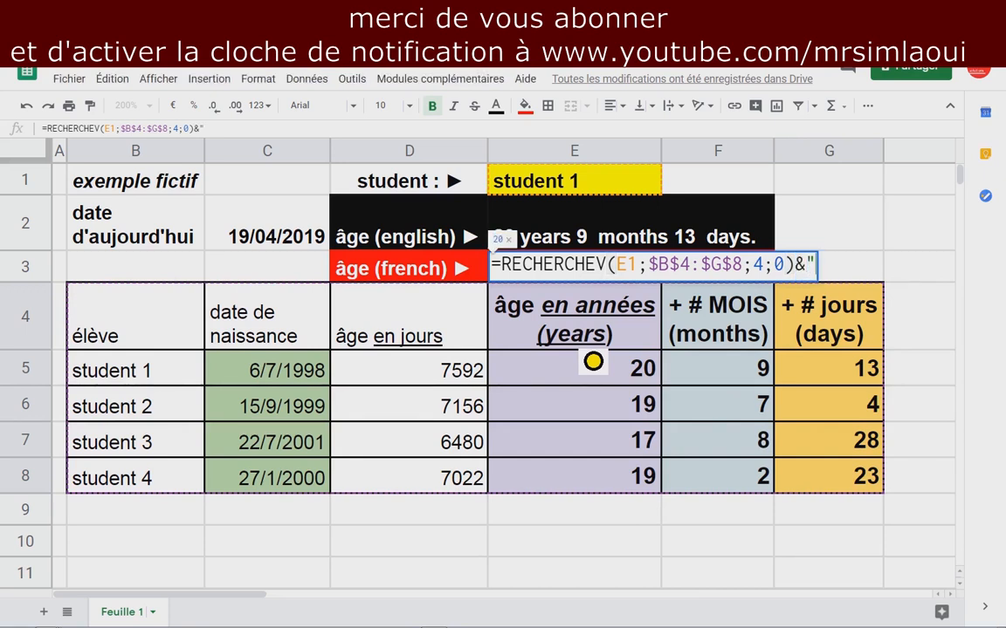
type(" ans")
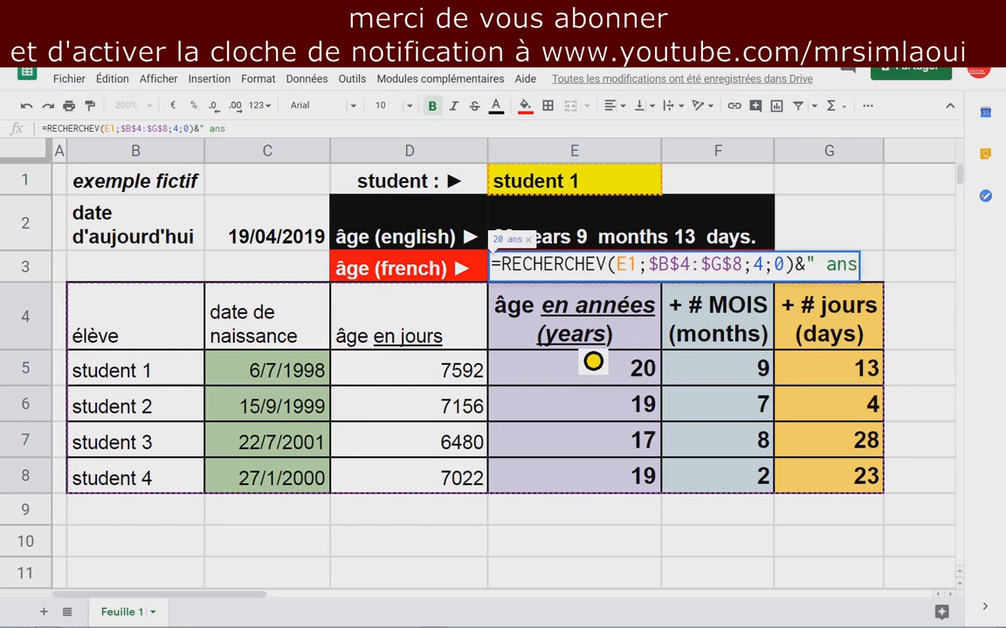
type(" \"")
On a second line of E3's formula, join a RECHERCHEV of E1 in $B$4:$G$8 with column index 5 and exact match 0.
key("ctrl+Return")
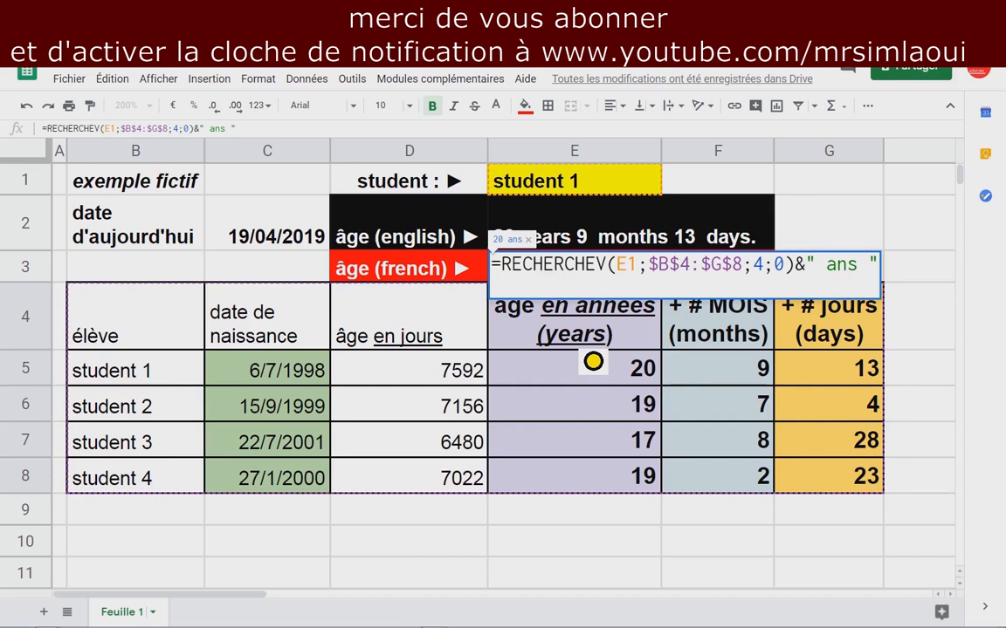
type("&")
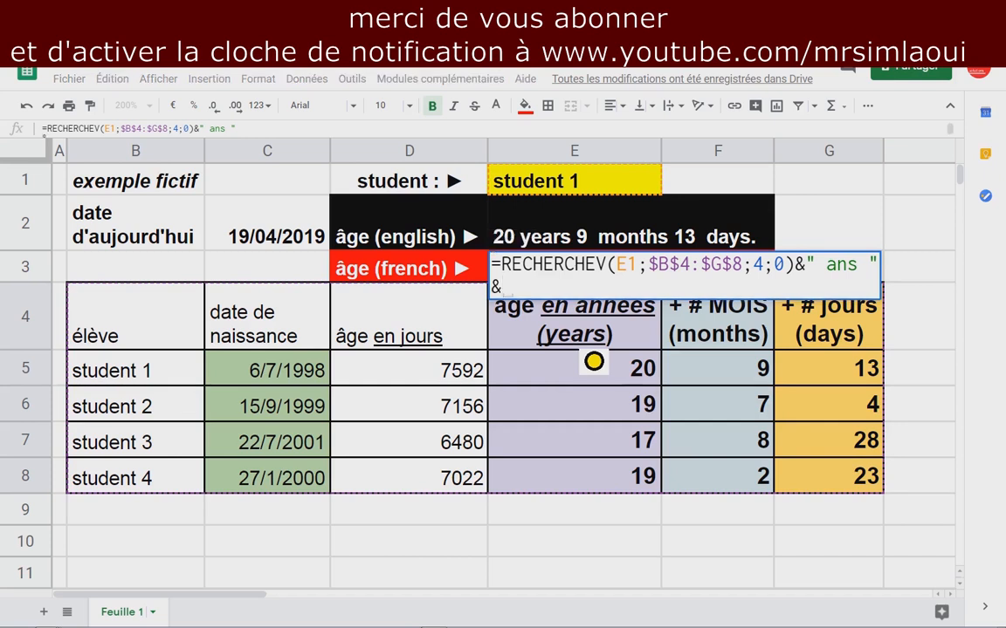
type("rech")
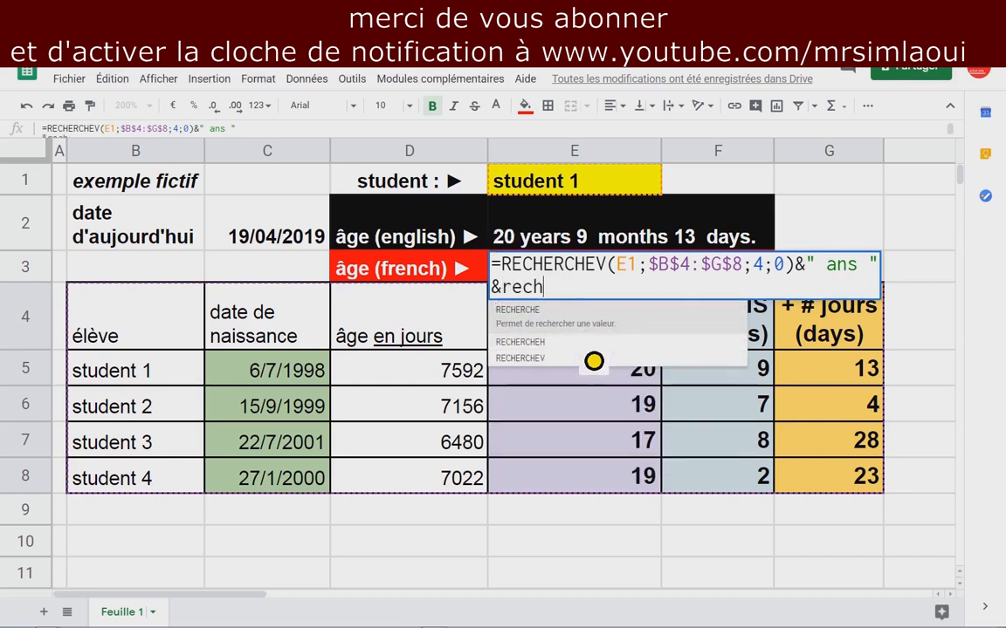
type("erchev(")
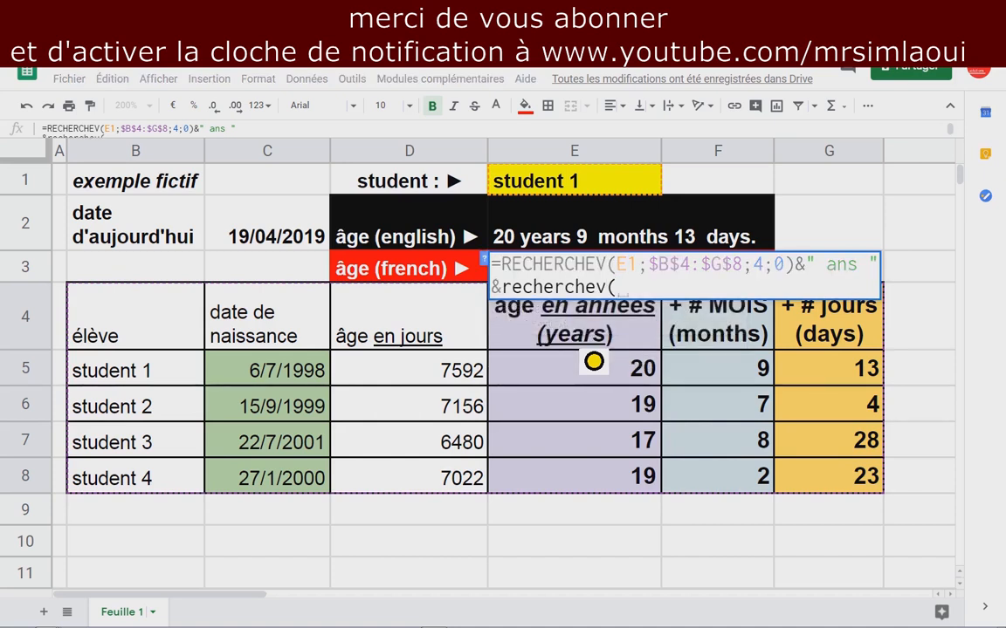
left_click(584, 191)
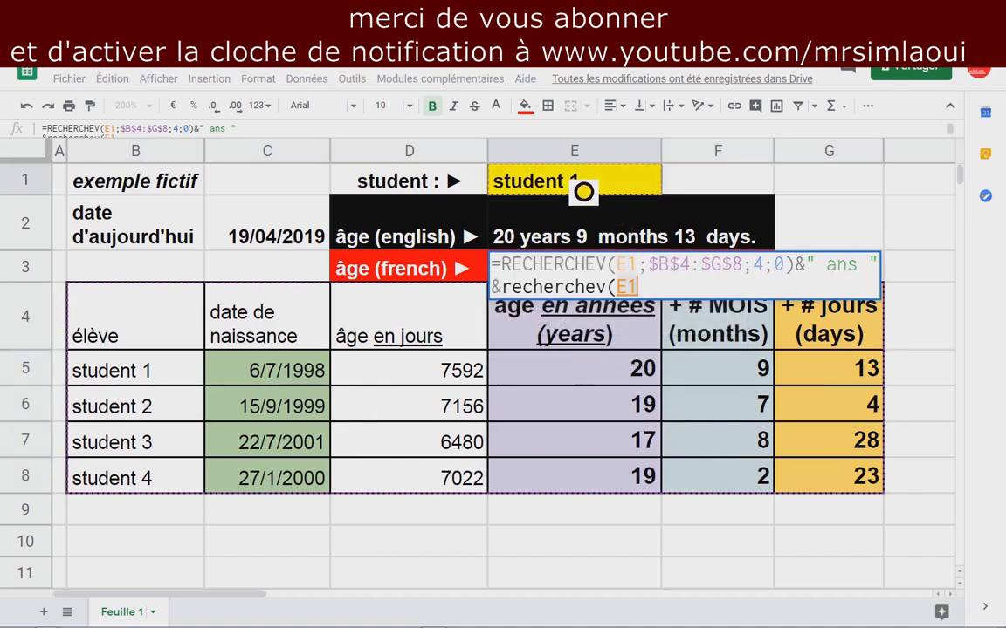
type(";")
left_click_drag(125, 332, 847, 490)
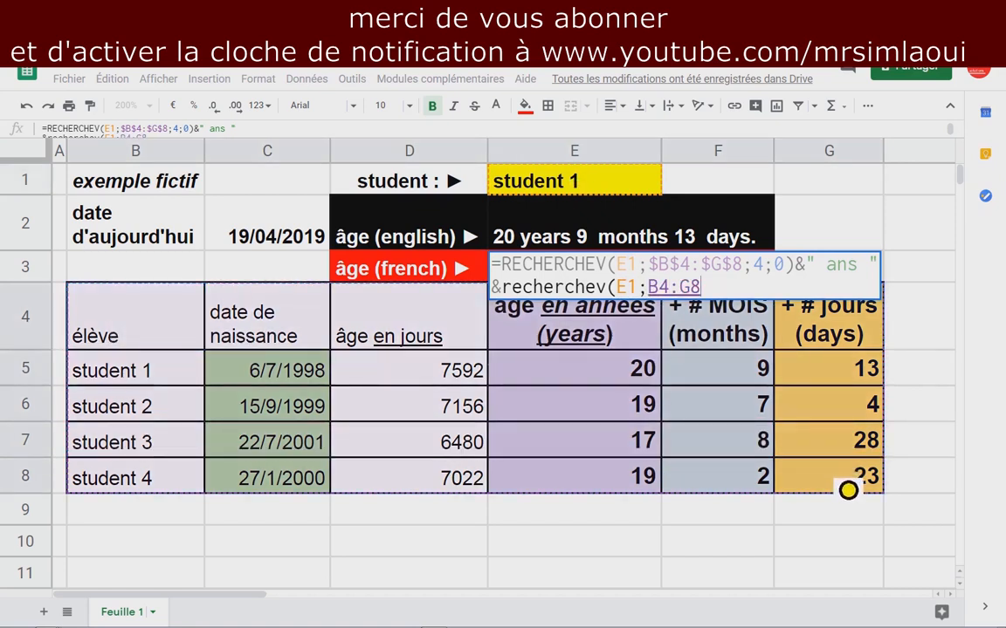
key("F4")
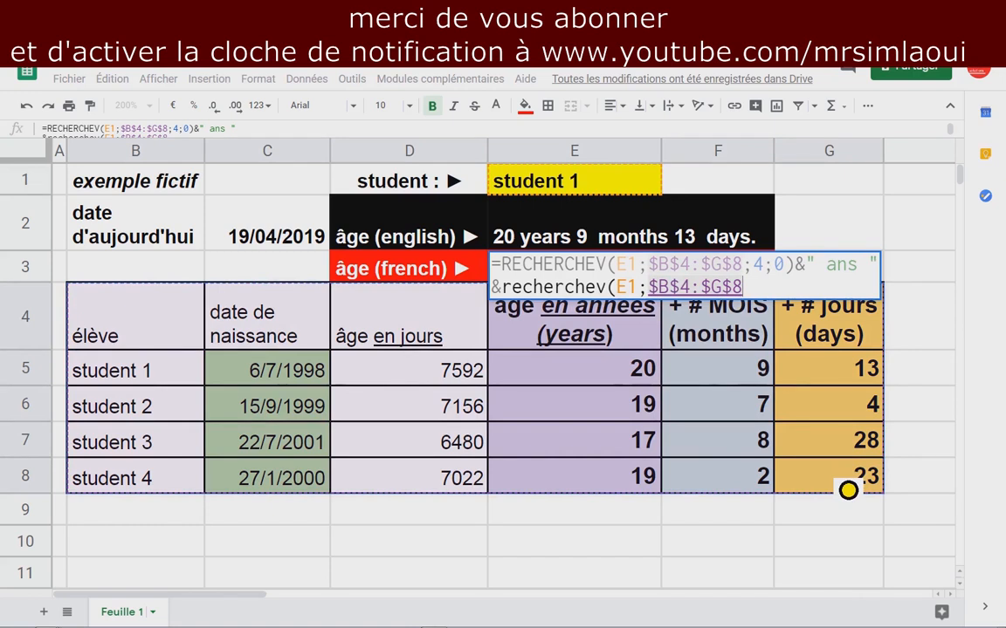
type(";")
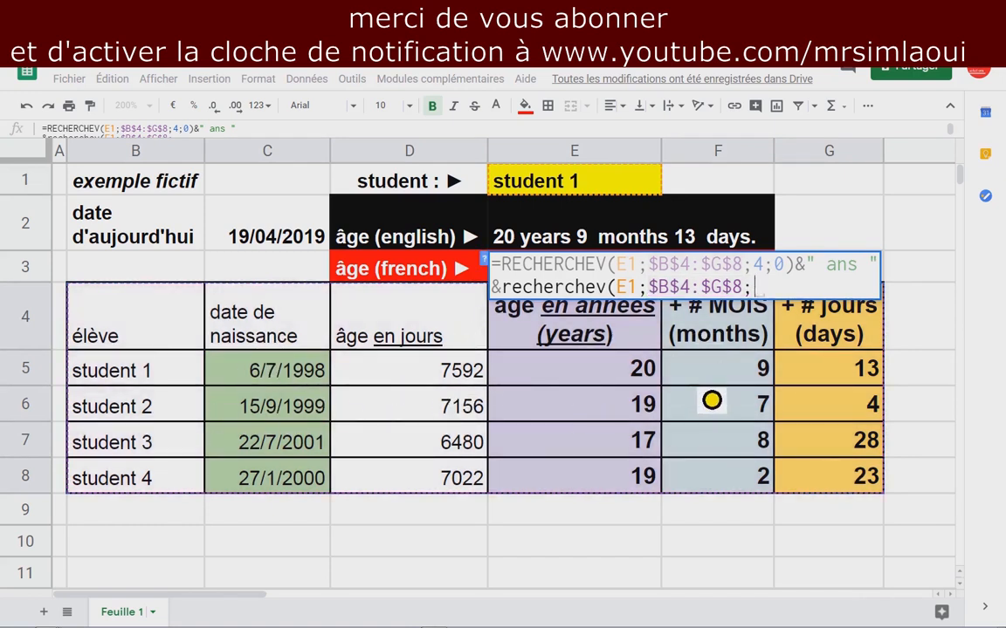
type("5")
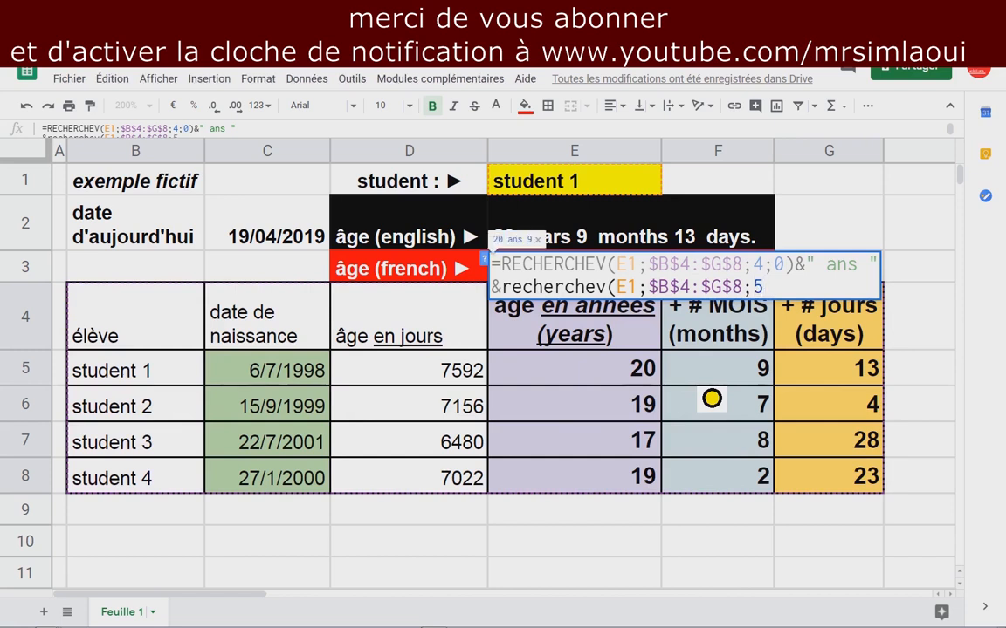
type(";")
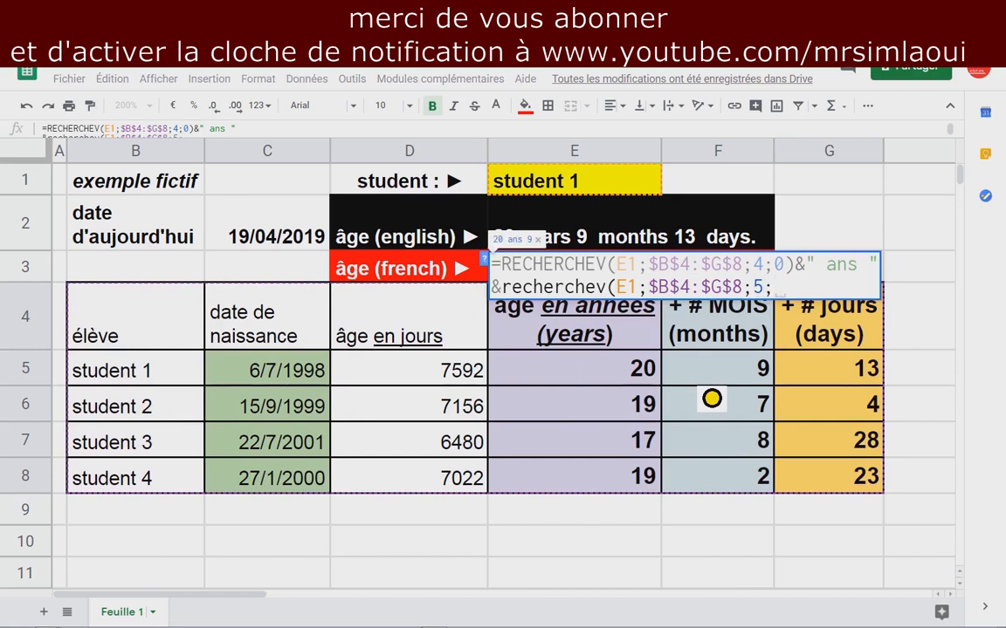
type("0)")
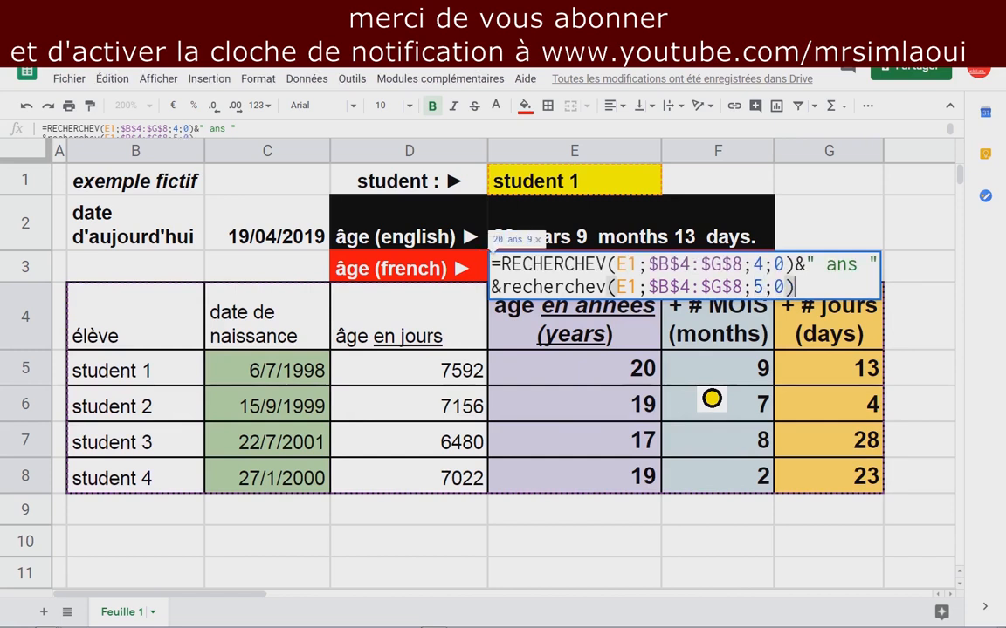
Join the text " mois " to the second RECHERCHEV in E3 with &.
type("&")
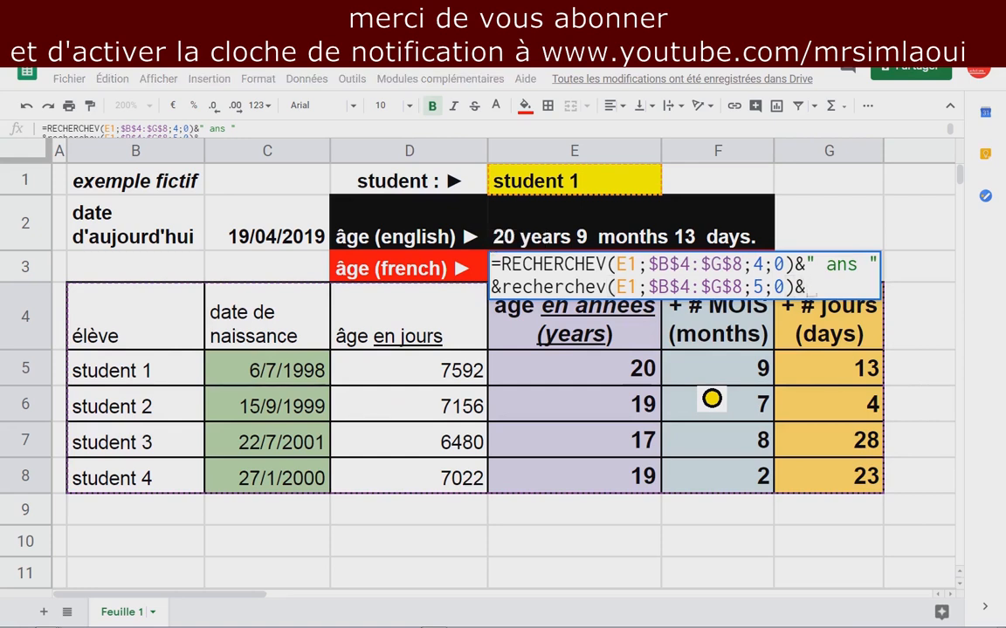
type("\" mois")
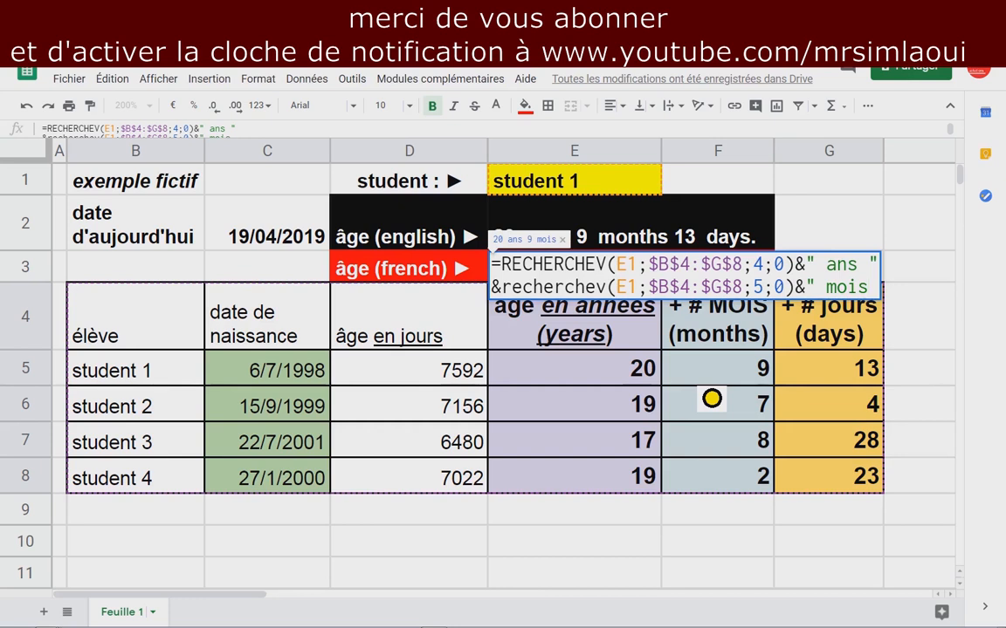
type("\"")
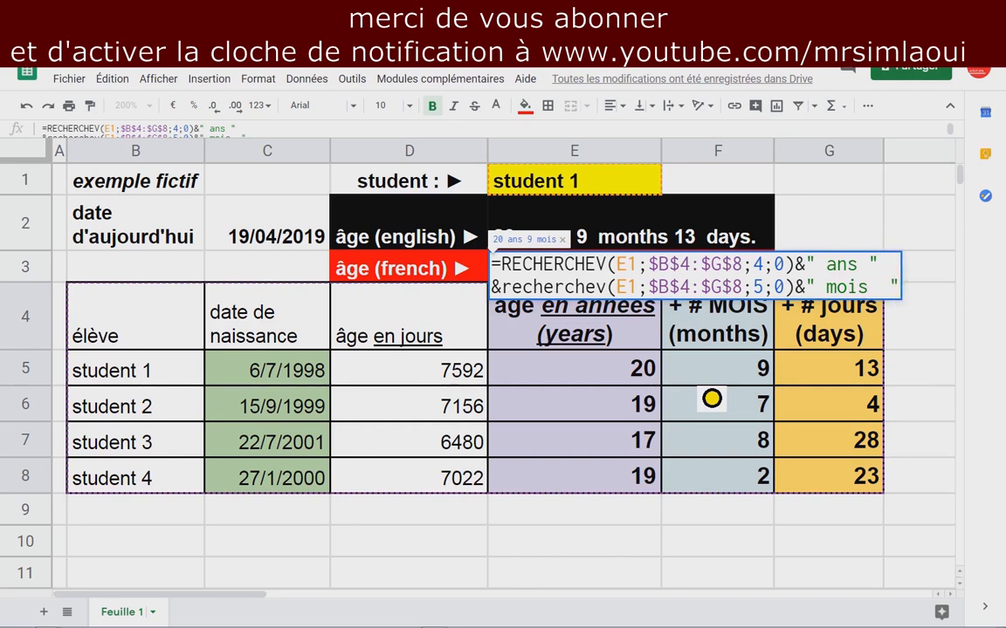
On a third line of E3's formula, join a RECHERCHEV of E1 in B4:G8 with column index 6 and exact match 0.
key("ctrl+Return")
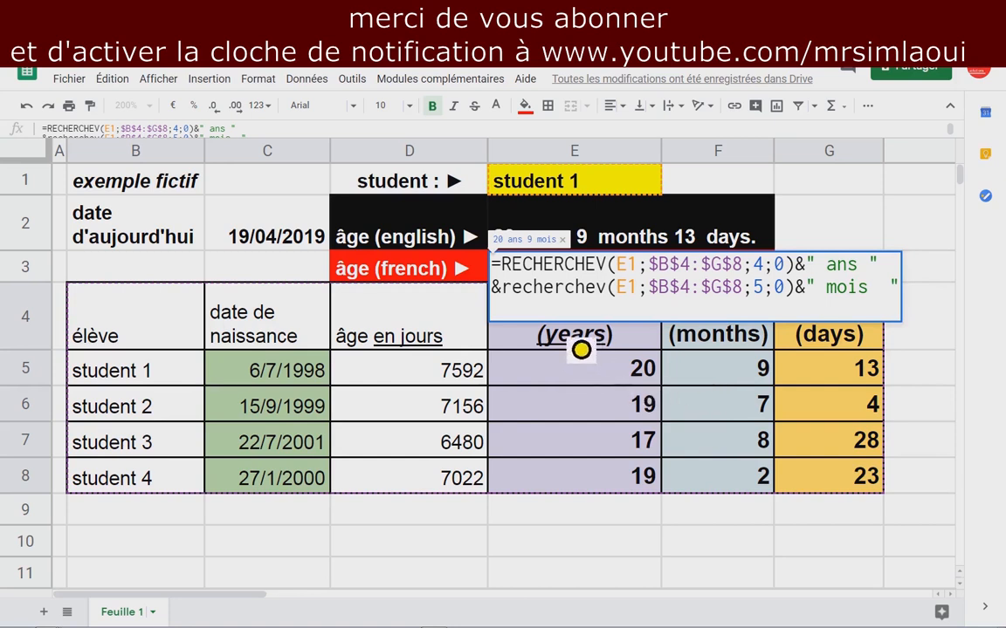
type("&")
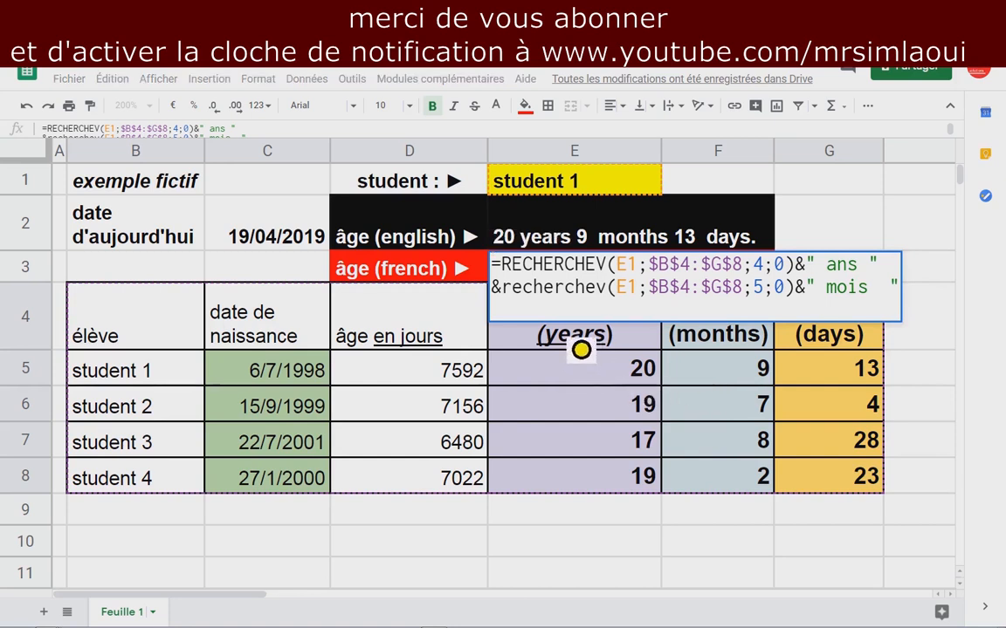
type("recherchev")
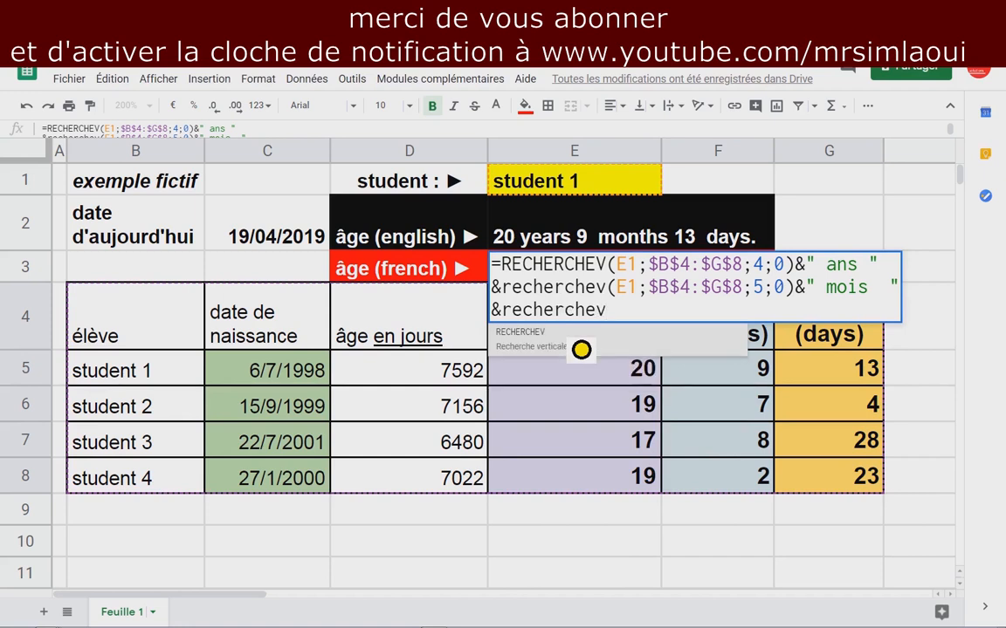
type("(")
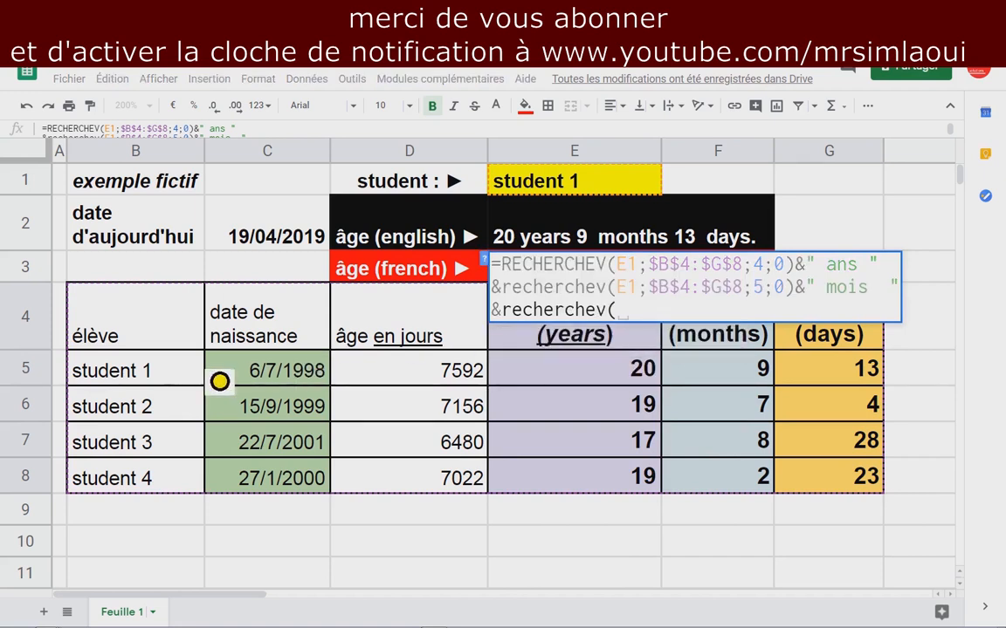
left_click(610, 191)
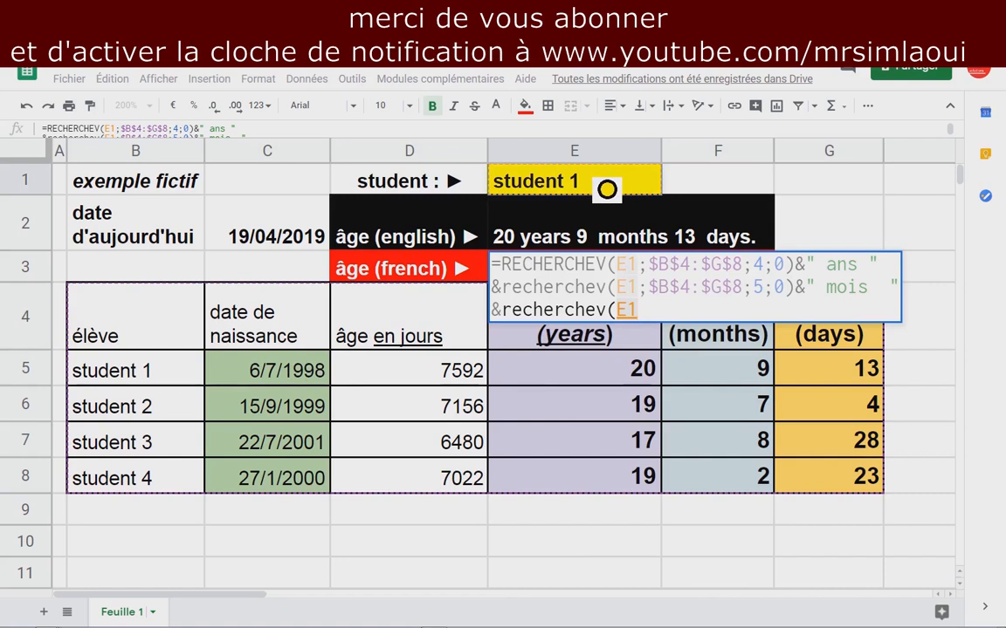
type(";")
left_click_drag(156, 314, 848, 490)
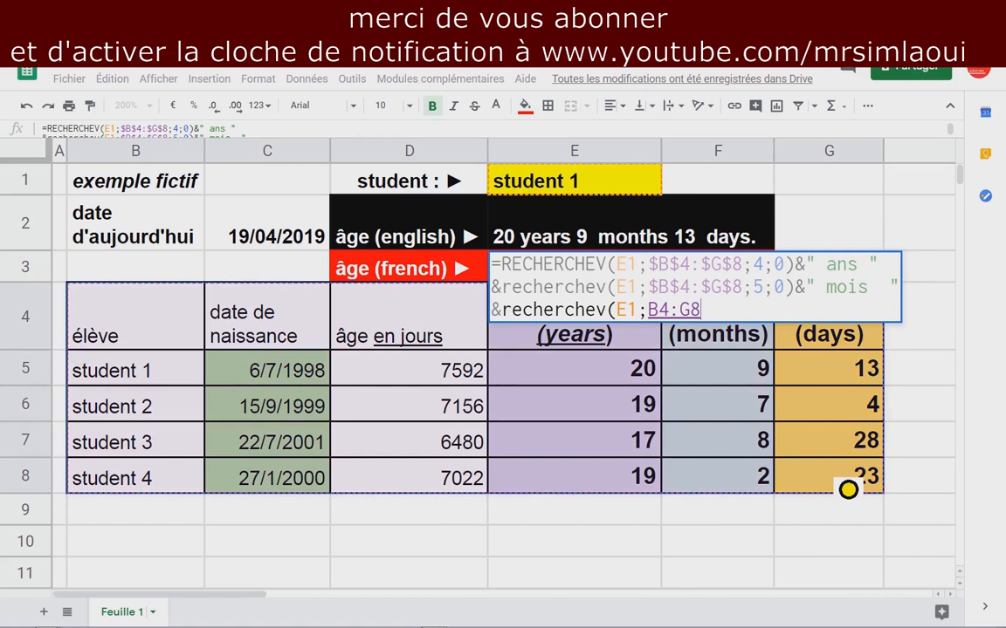
type(";")
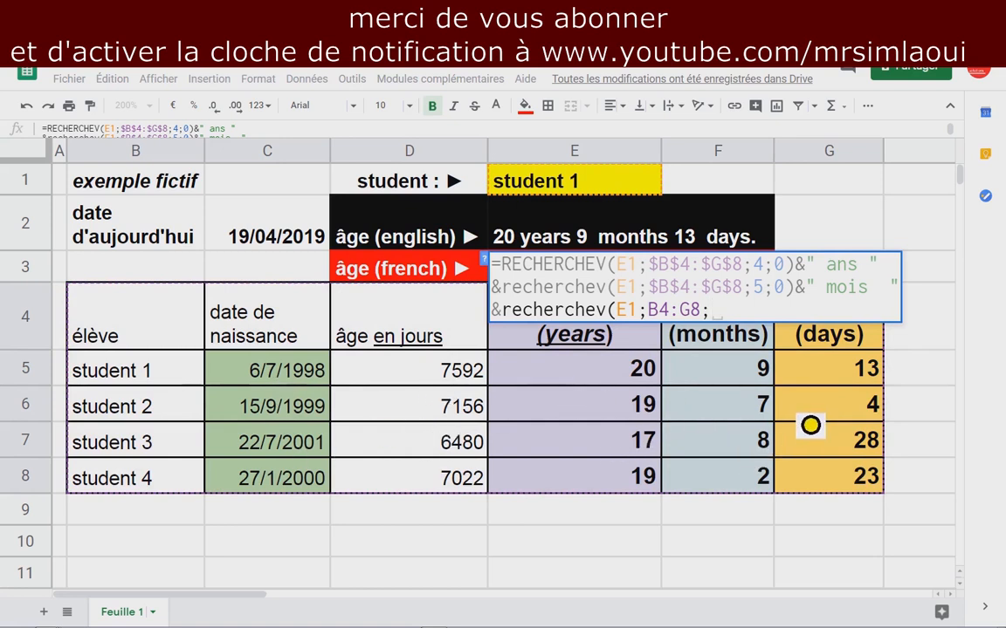
type("6;0")
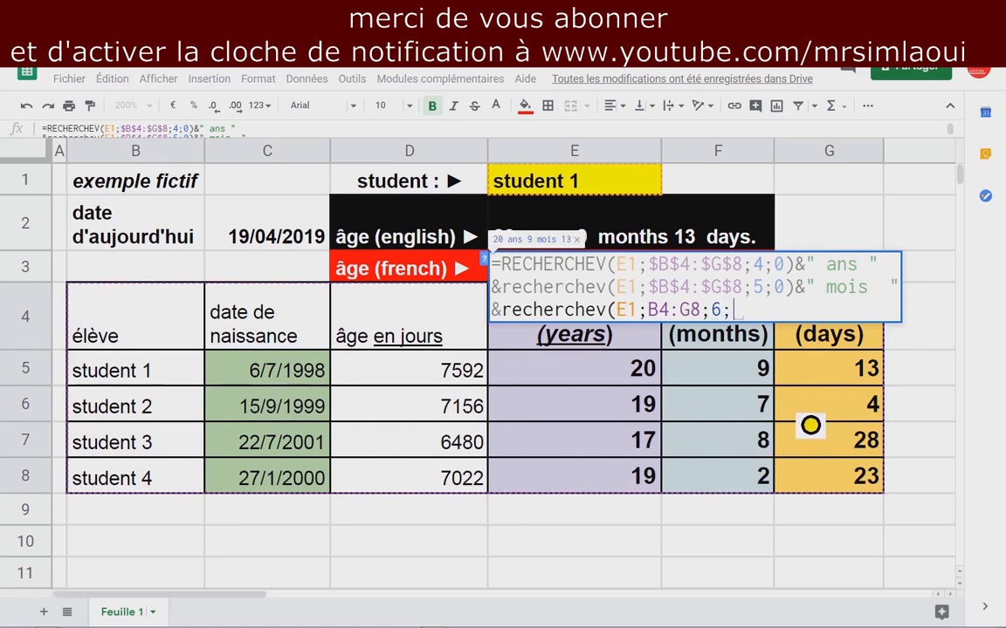
type(")")
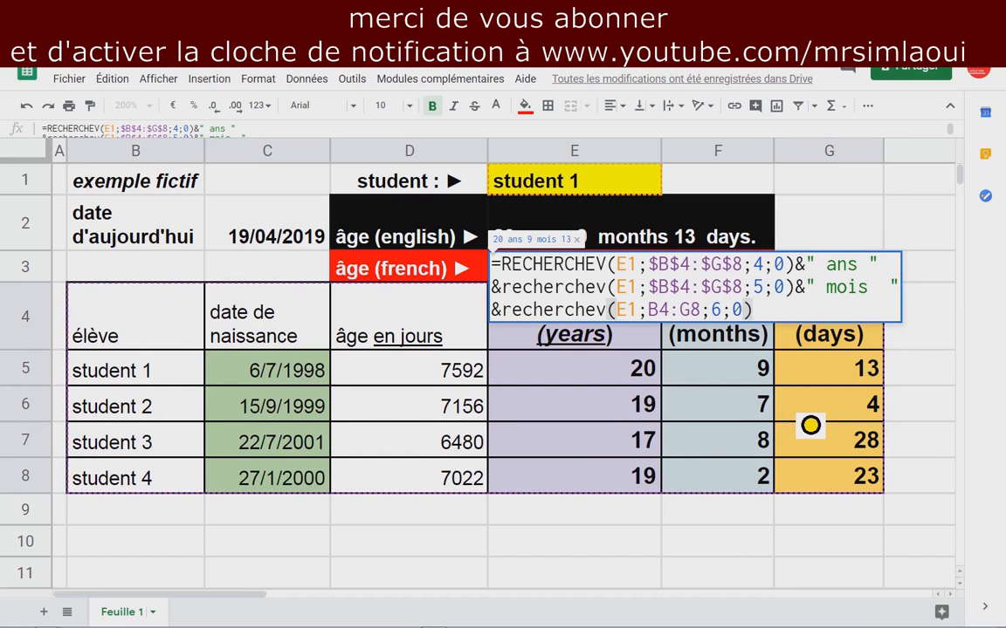
Join the text " jours." to the third RECHERCHEV in E3 with & and enter the completed formula.
type("&")
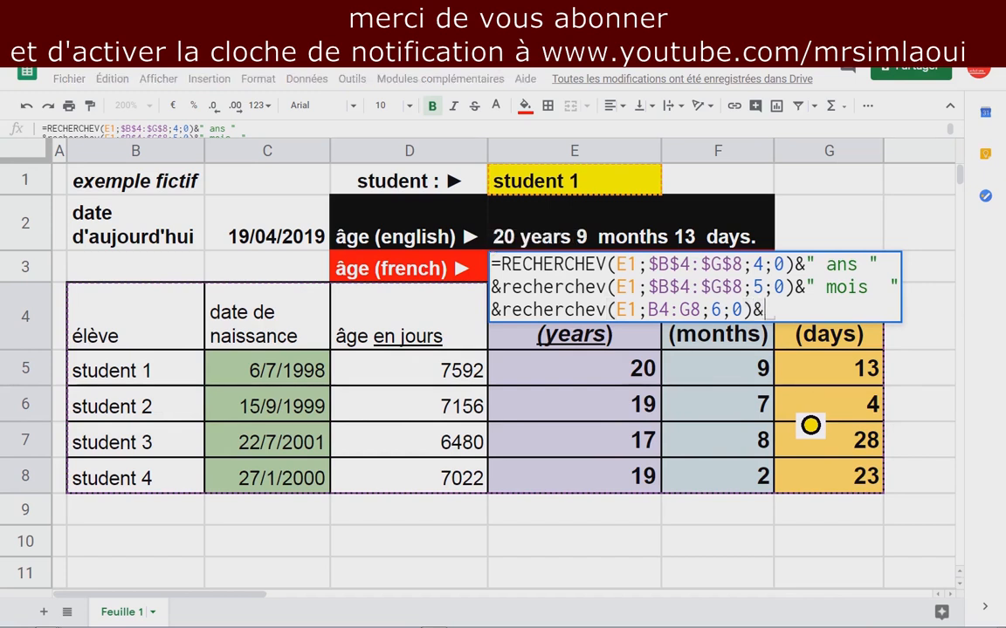
type("\"  ")
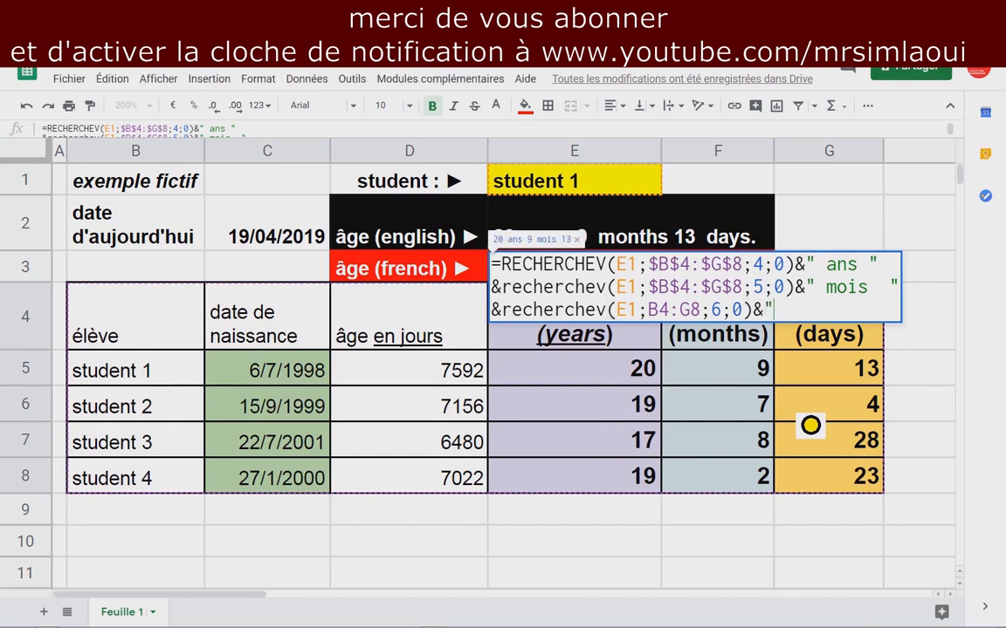
type("jours")
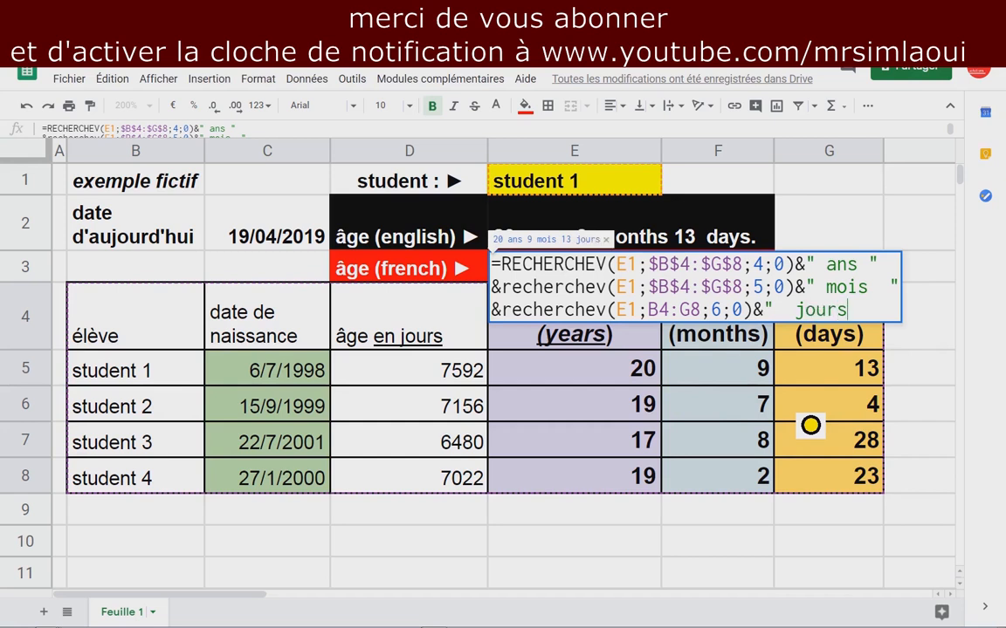
type(".\"")
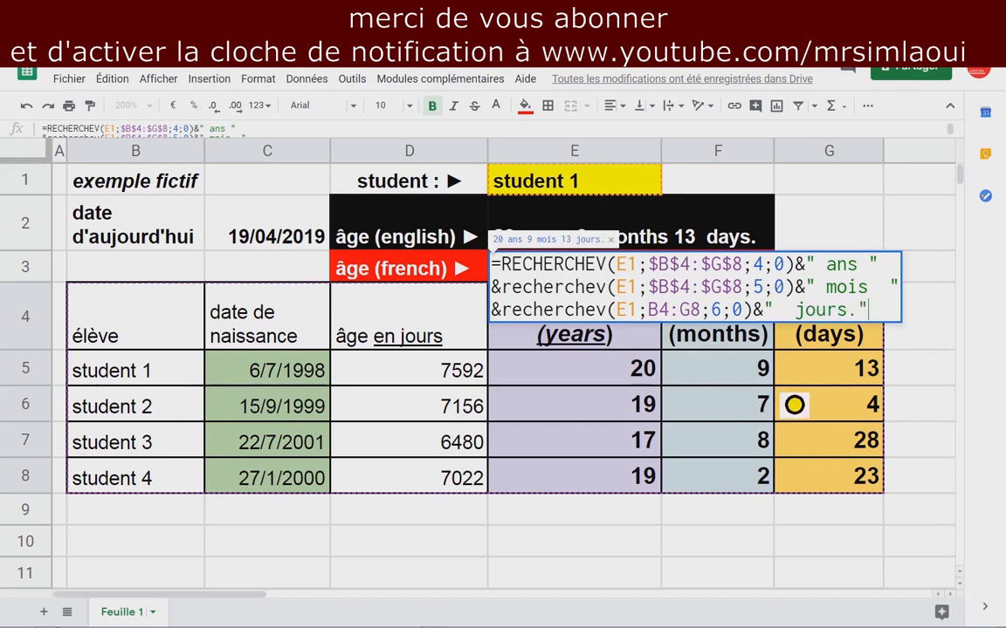
left_click_drag(889, 319, 504, 277)
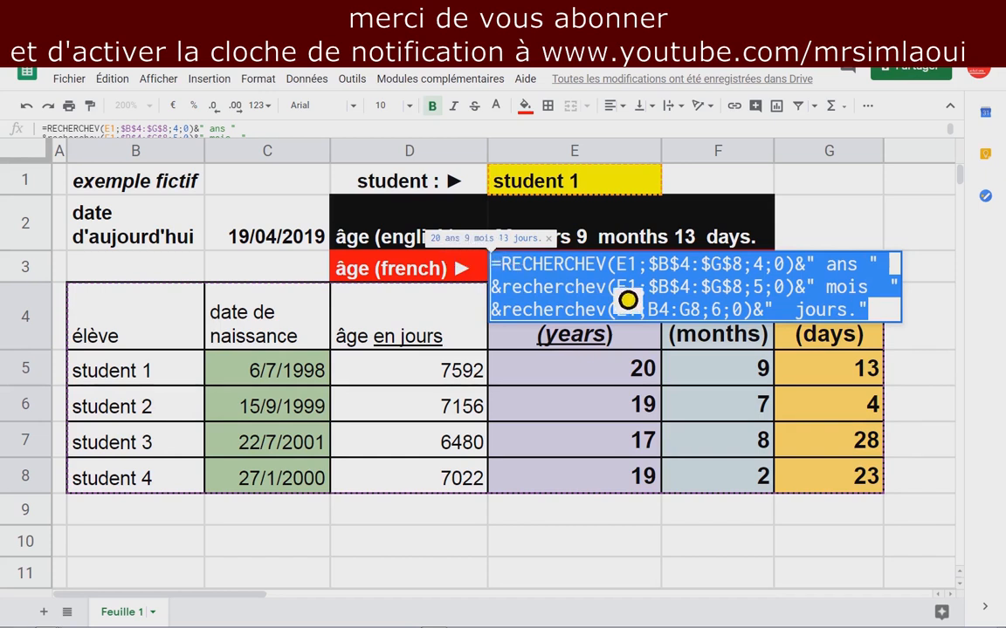
key("Return")
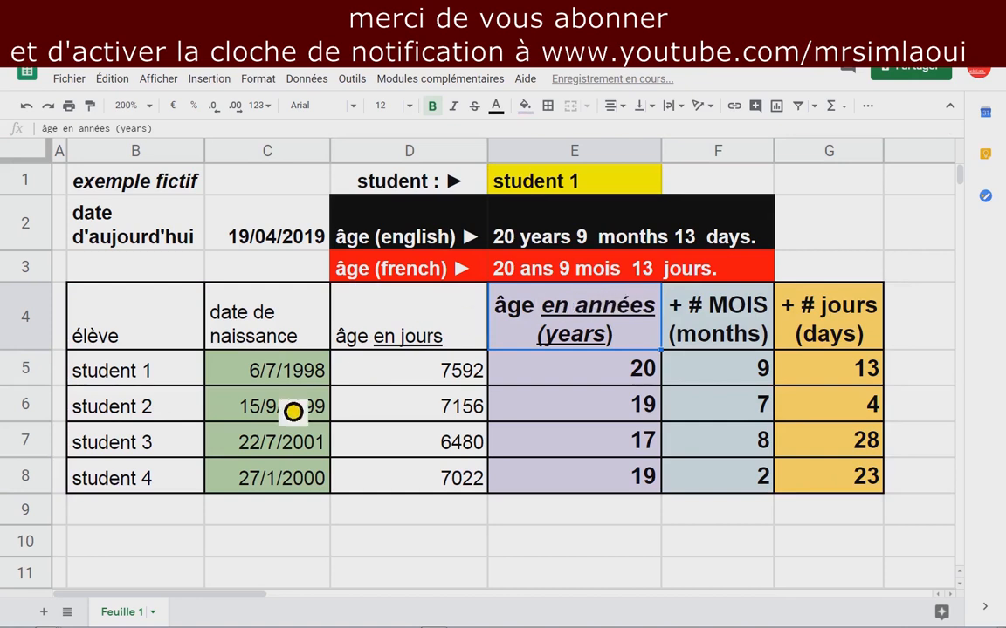
Test the age formulas by changing the student in E1 to student 2, followed by student 3.
left_click(565, 189)
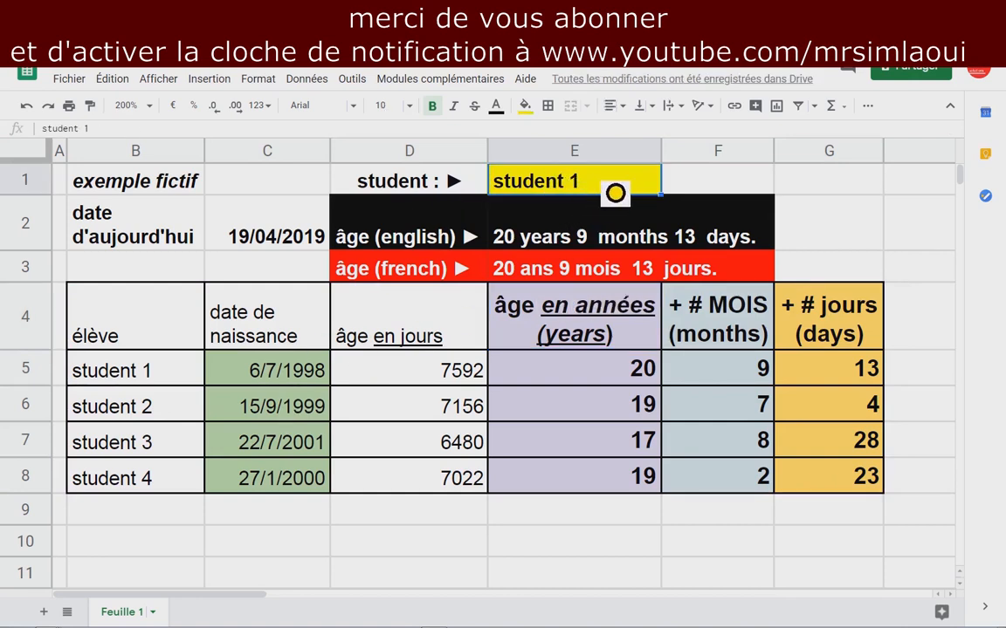
double_click(603, 189)
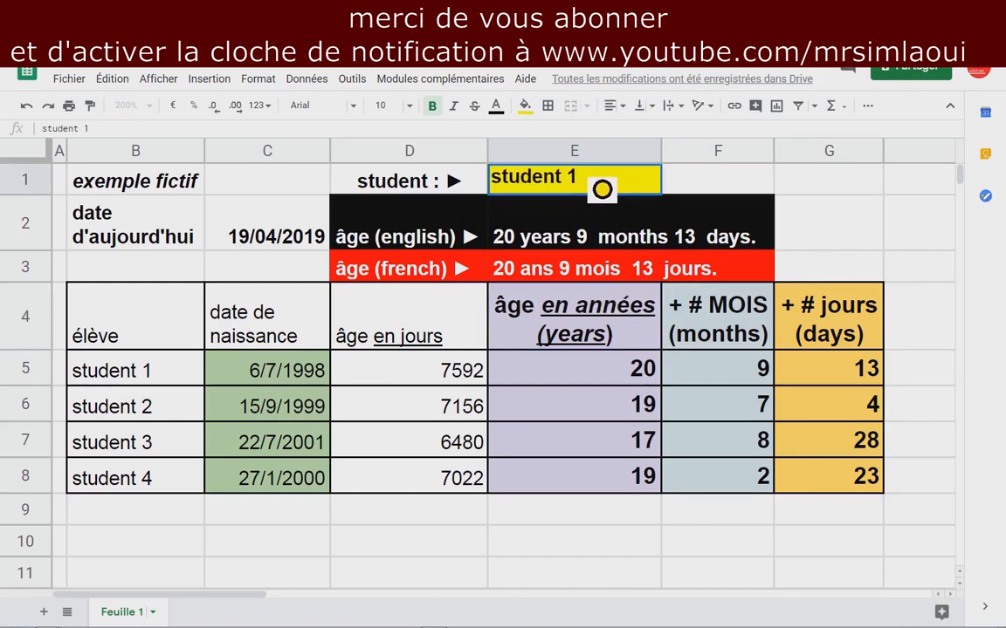
type("2")
key("Return")
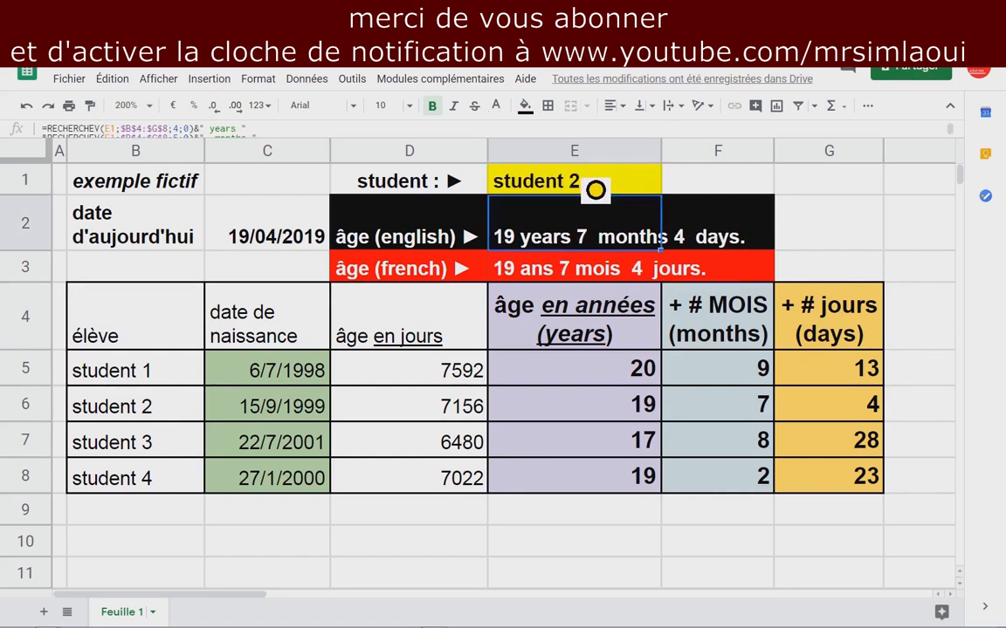
double_click(594, 190)
key("BackSpace")
type("3")
key("Return")
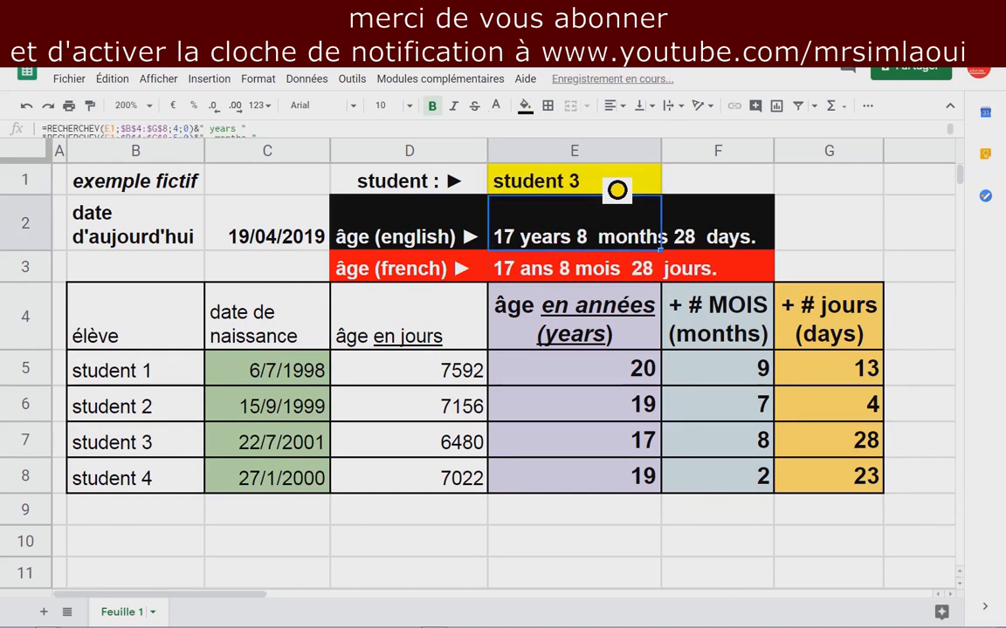
Add data validation to E1 with a drop-down list from the range B5:B8, refusing invalid input.
left_click(615, 187)
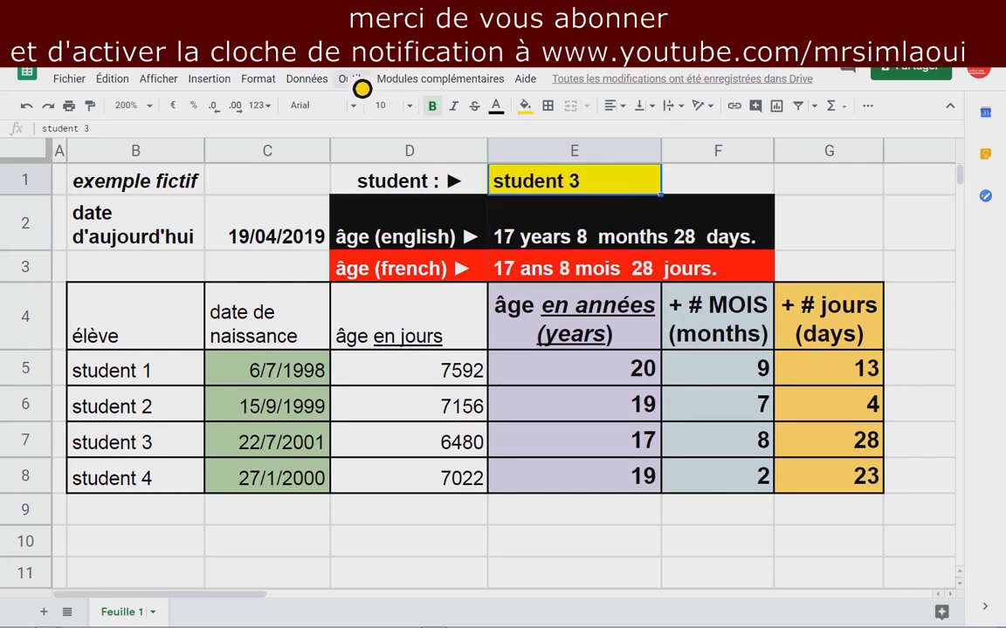
left_click(360, 84)
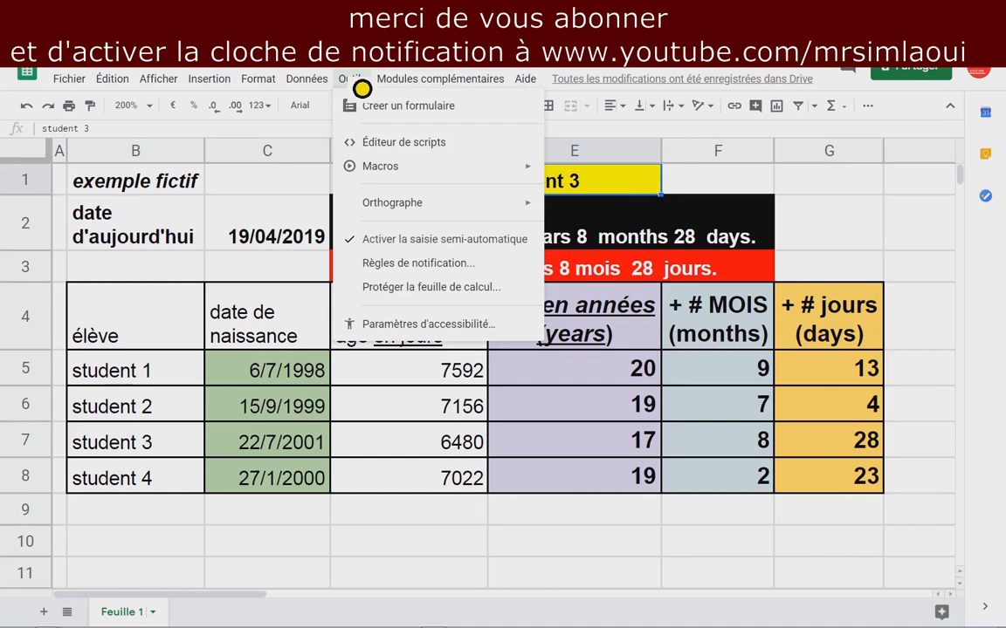
mouse_move(324, 88)
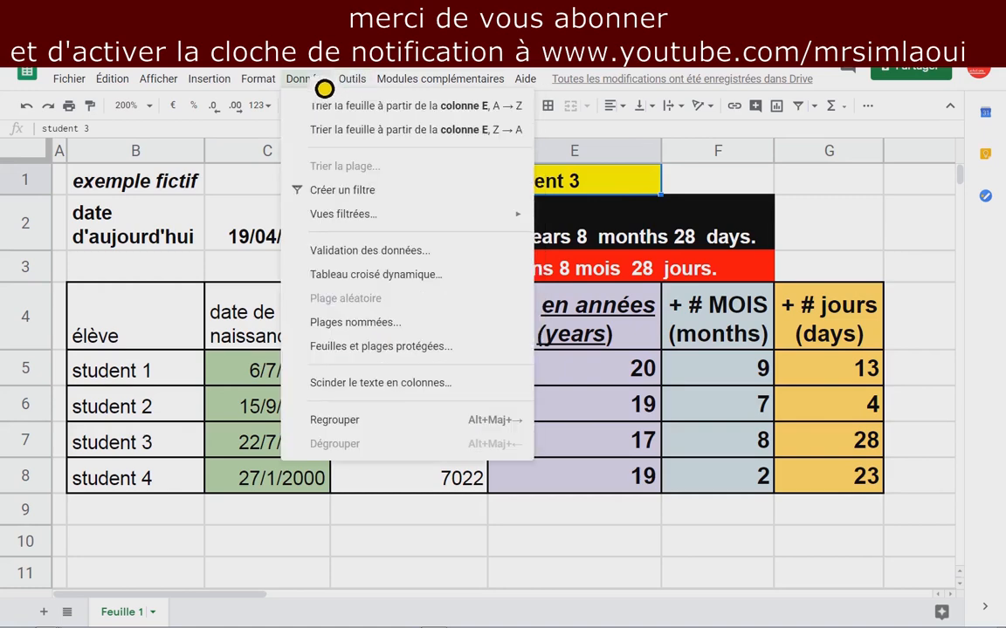
left_click(366, 251)
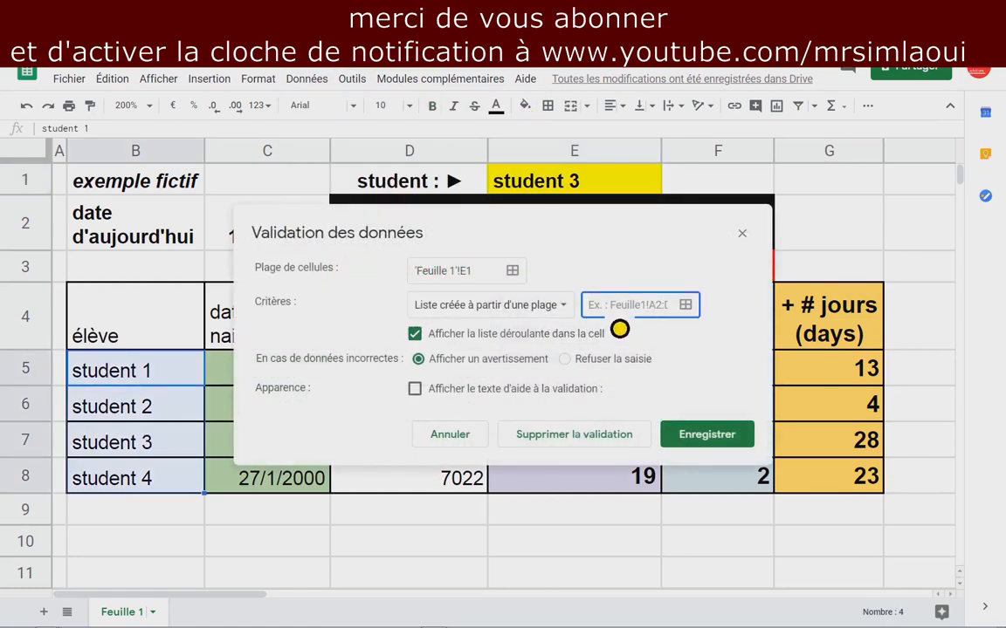
left_click(688, 307)
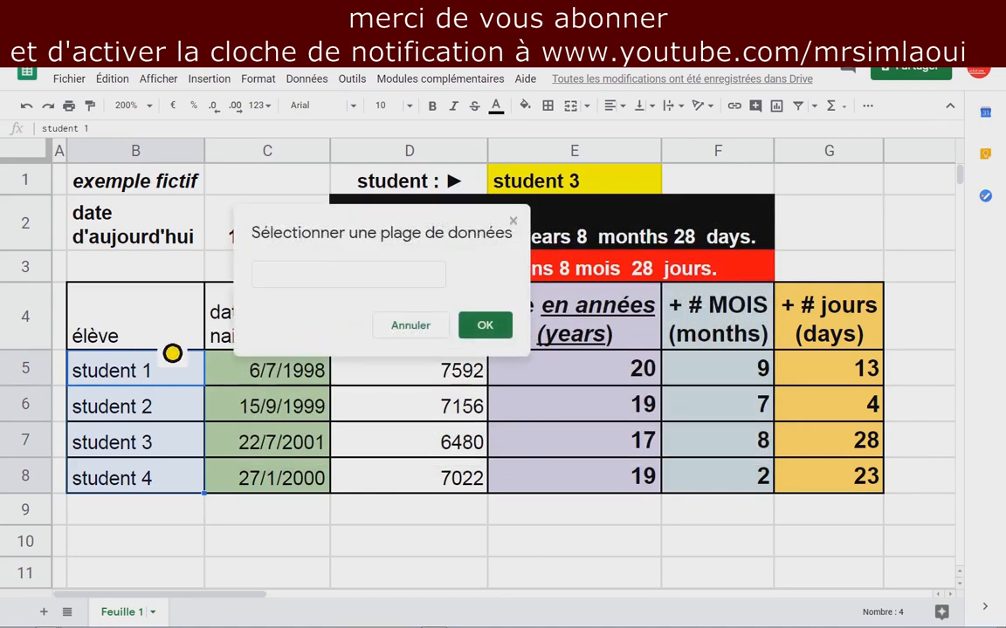
left_click_drag(141, 377, 141, 480)
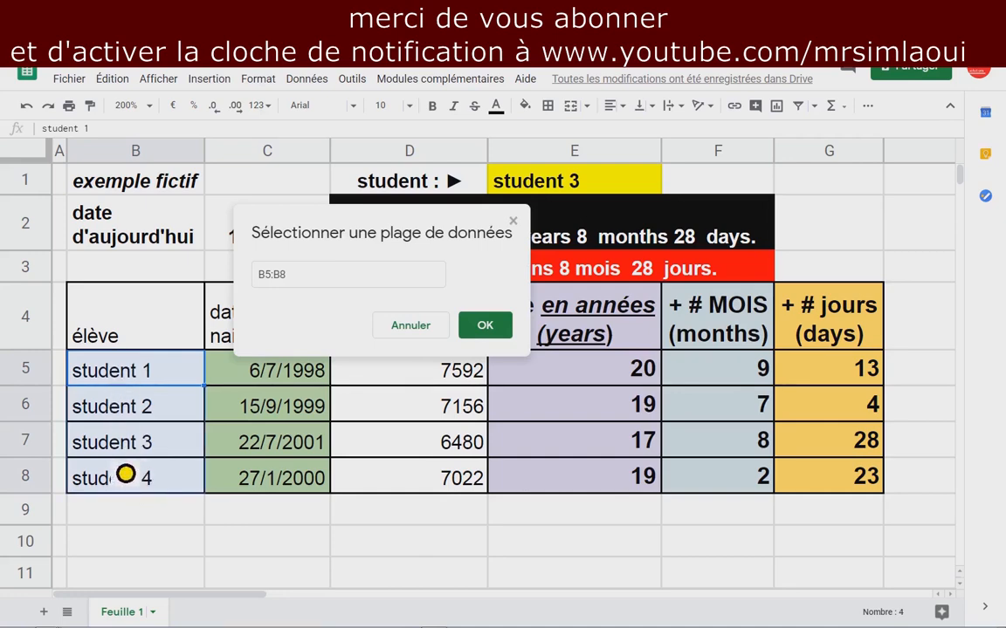
left_click(496, 327)
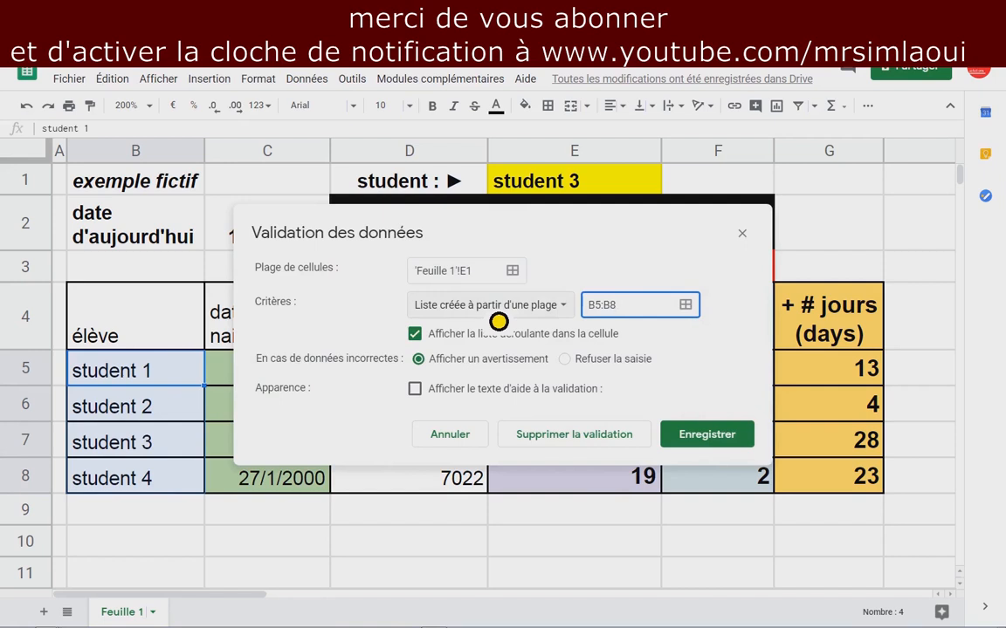
left_click(614, 367)
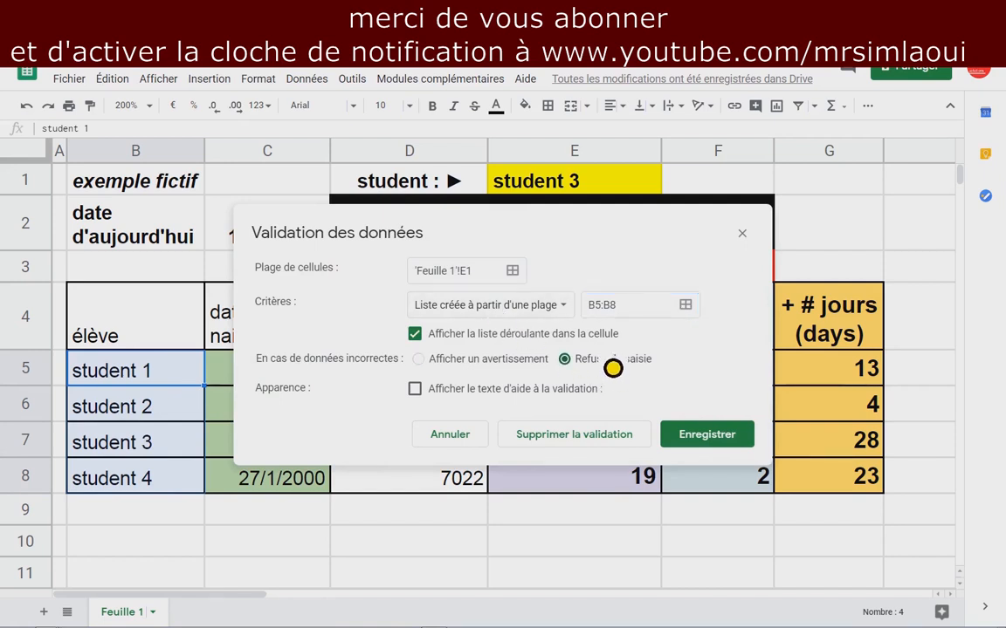
left_click(705, 439)
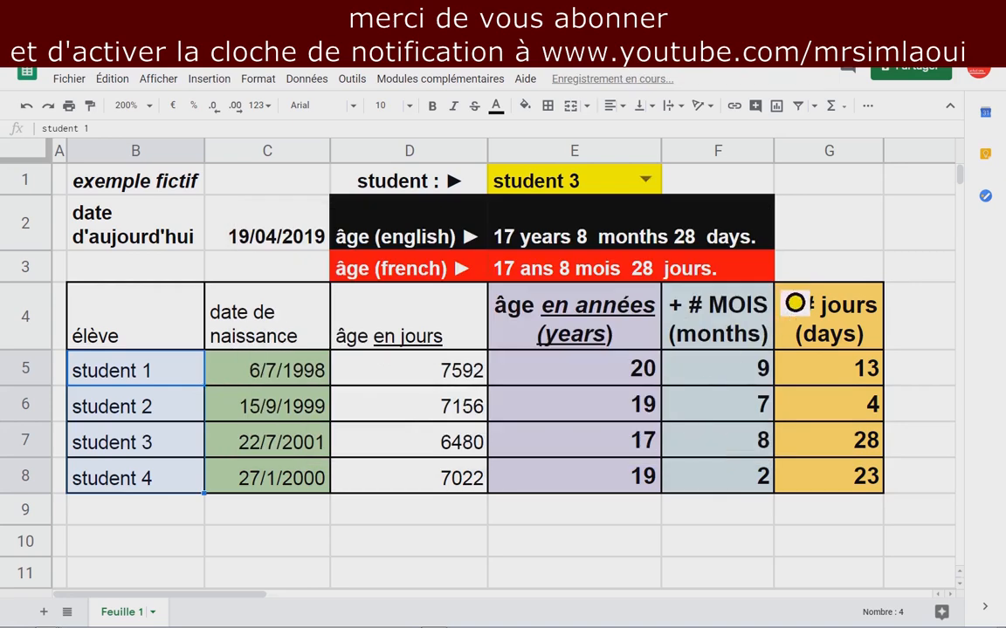
Test E1's drop-down list by choosing student 1, student 4 and student 1 again.
left_click(822, 252)
double_click(655, 188)
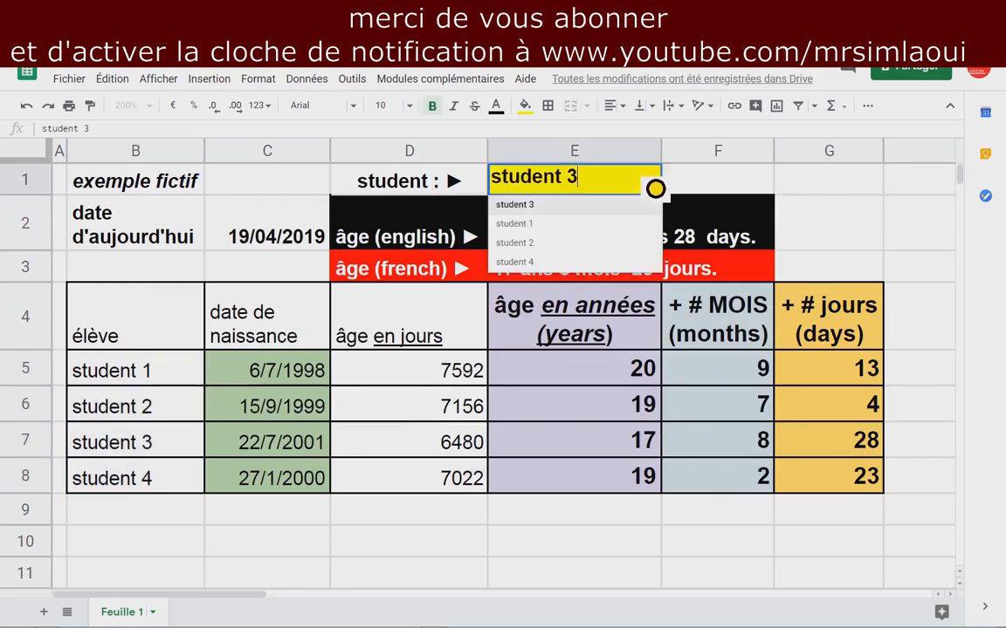
left_click(559, 225)
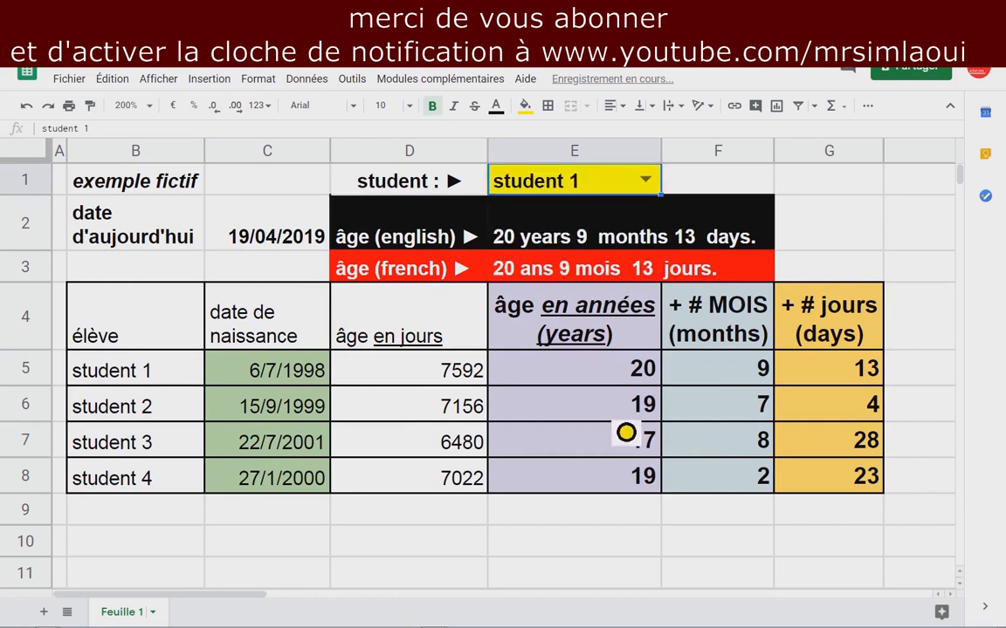
double_click(657, 187)
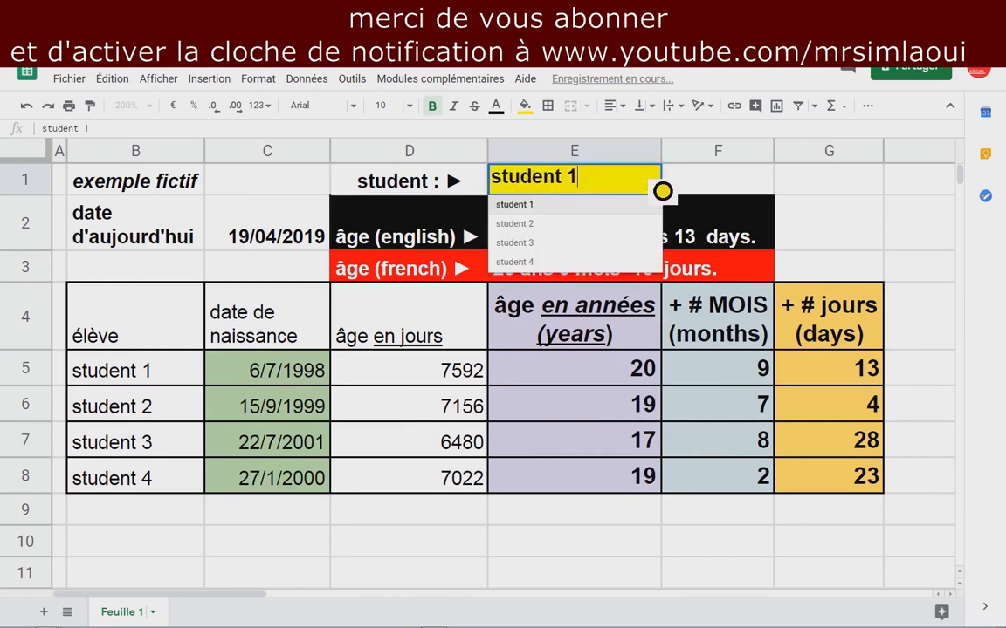
left_click(551, 262)
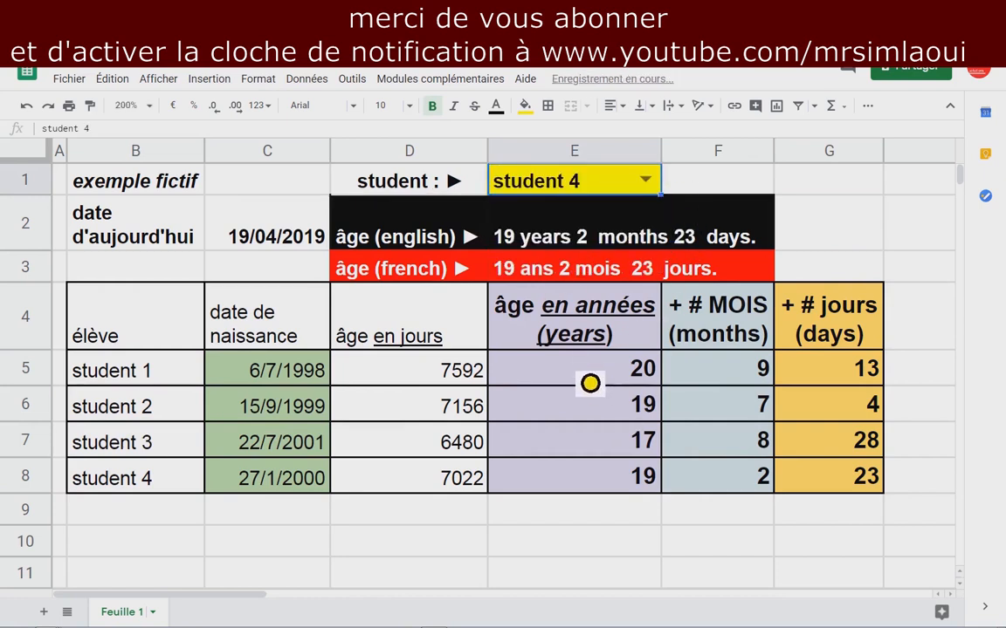
double_click(662, 194)
left_click(646, 226)
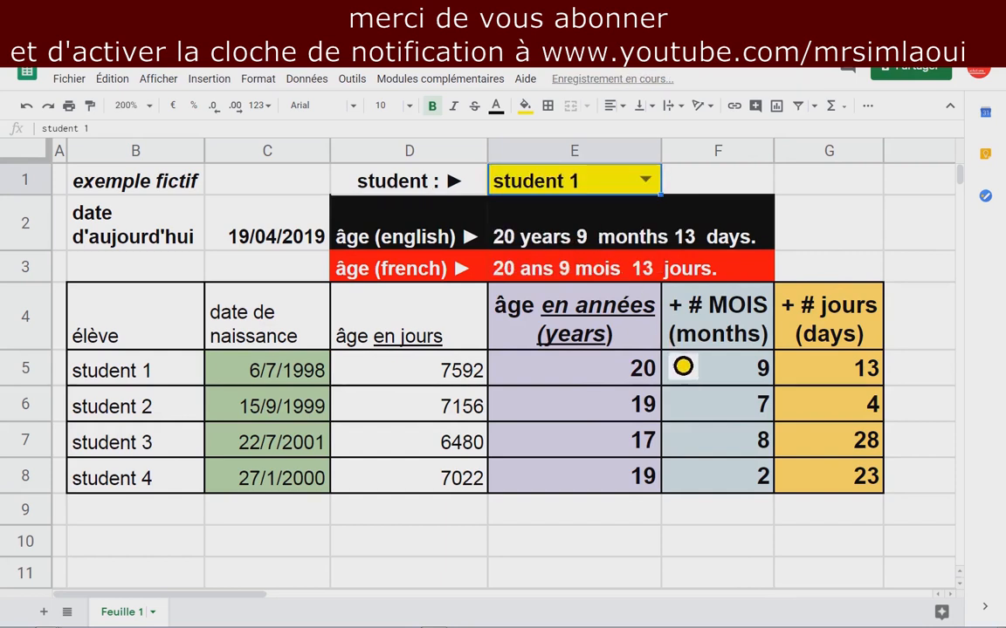
left_click(523, 521)
left_click(435, 514)
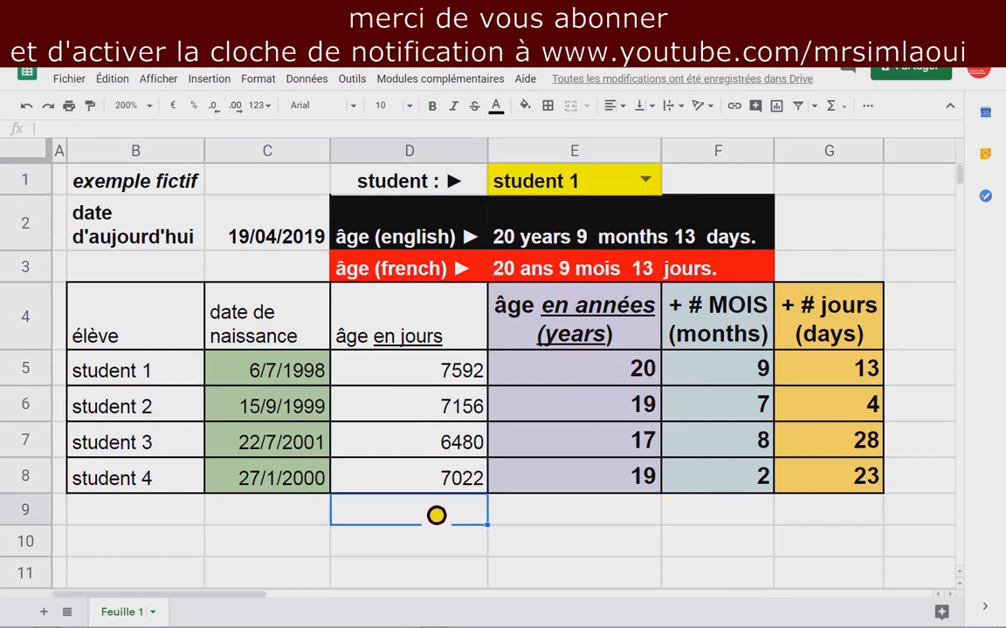
left_click(579, 236)
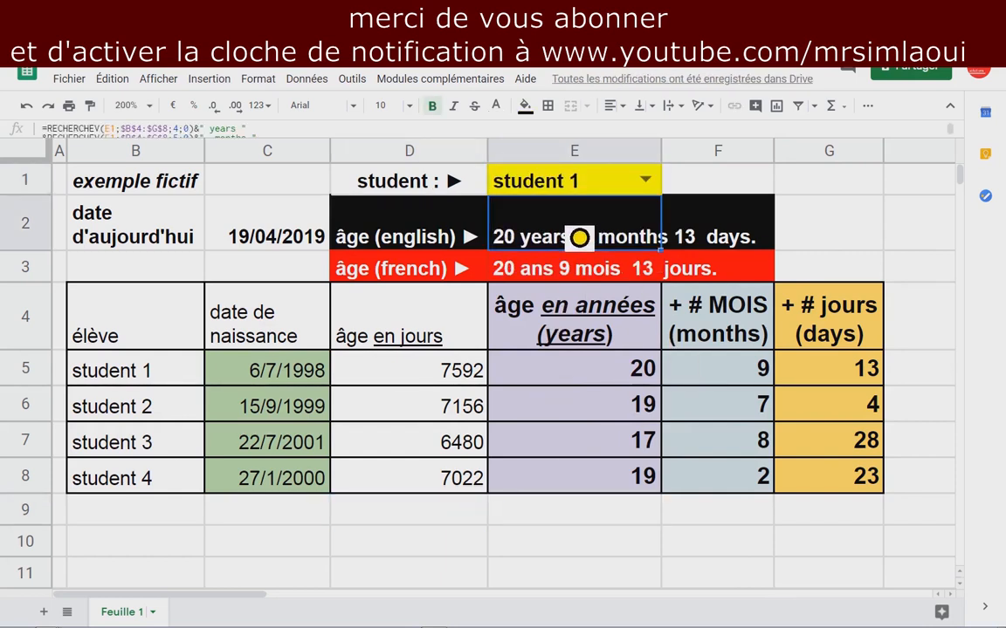
Copy the RECHERCHEV formula text that builds the English age in E2, leaving the cell unchanged.
double_click(578, 237)
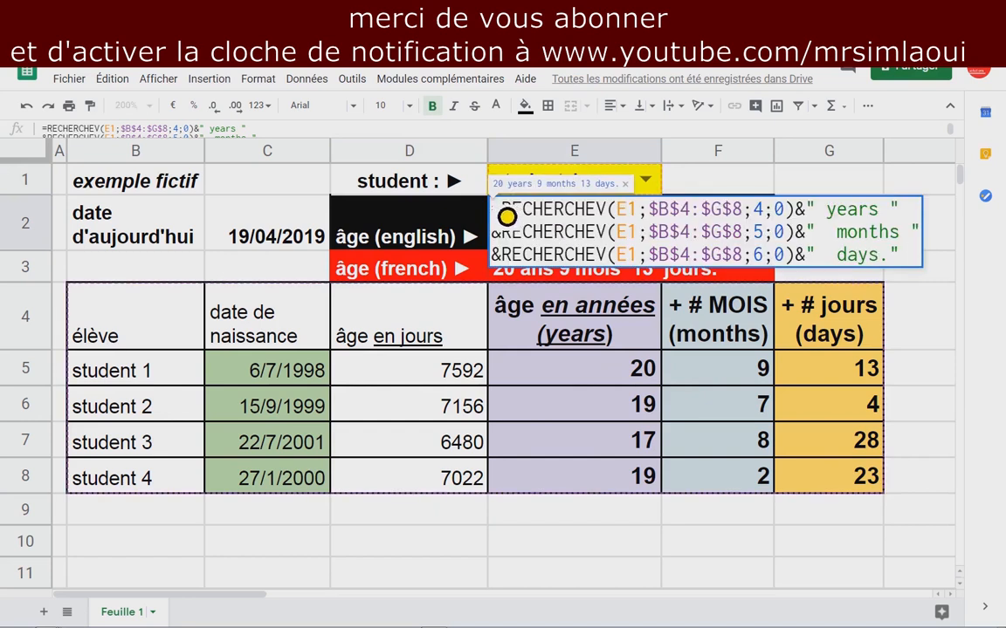
left_click_drag(502, 212, 903, 272)
key("ctrl+c")
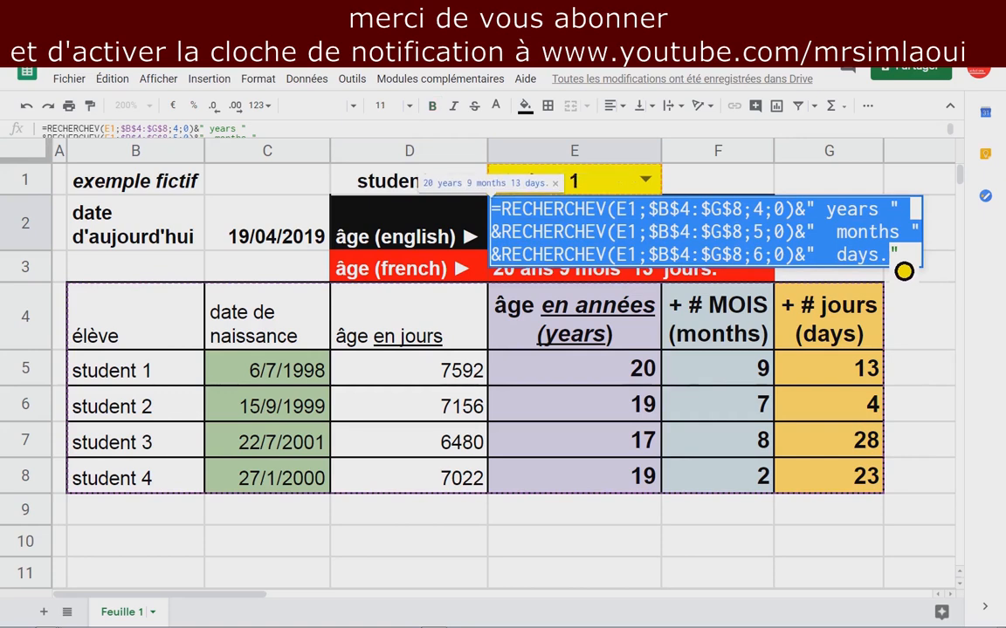
key("Escape")
Enter the note "la formule du calcul de l'âge in english est" in B9, with the copied formula pasted on the lines below.
scroll(474, 442, "down", 3)
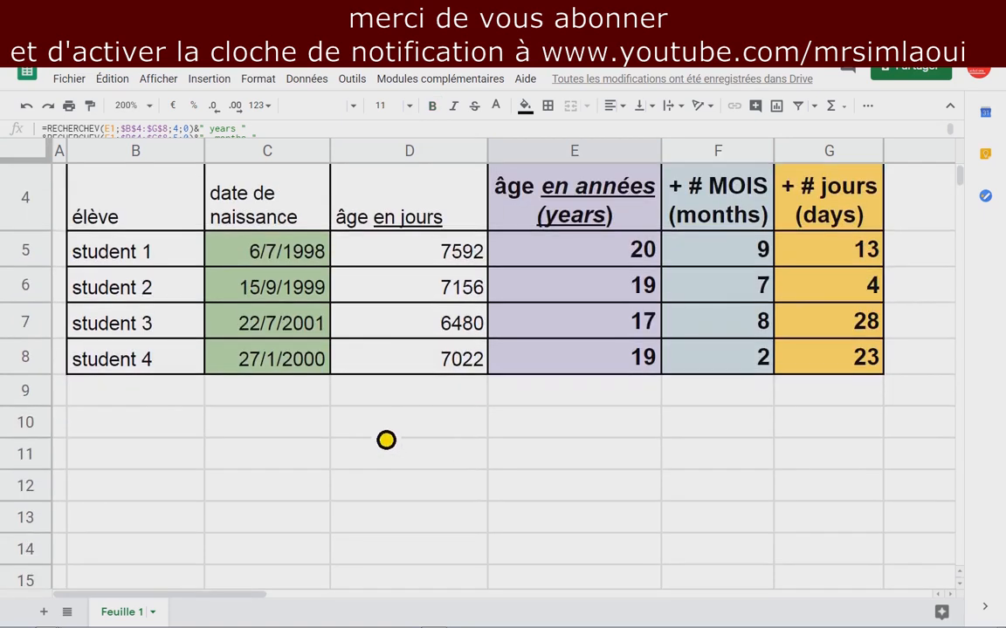
left_click(155, 400)
type("la fo")
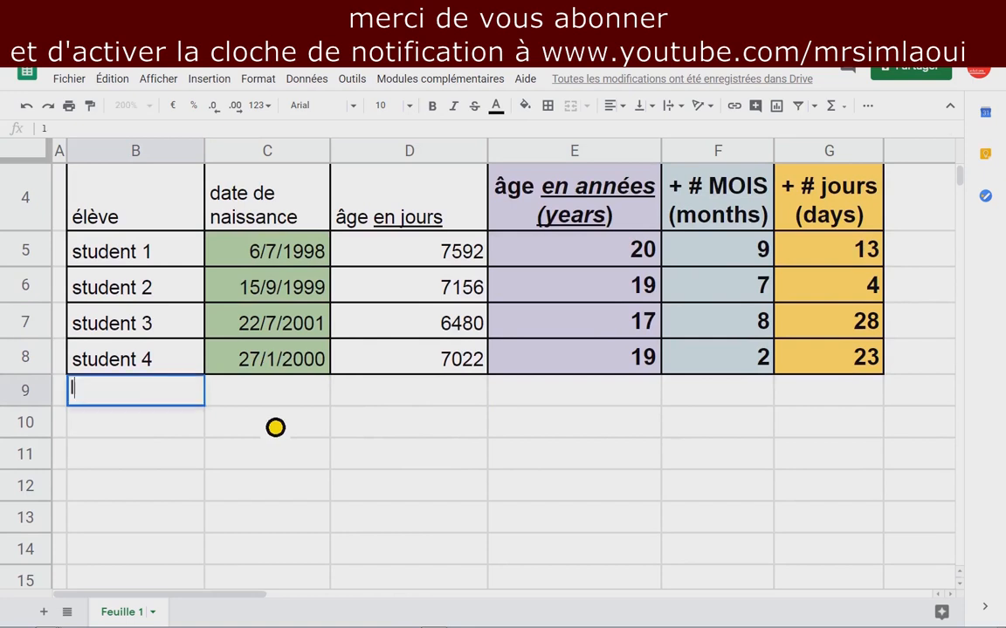
type("rmu")
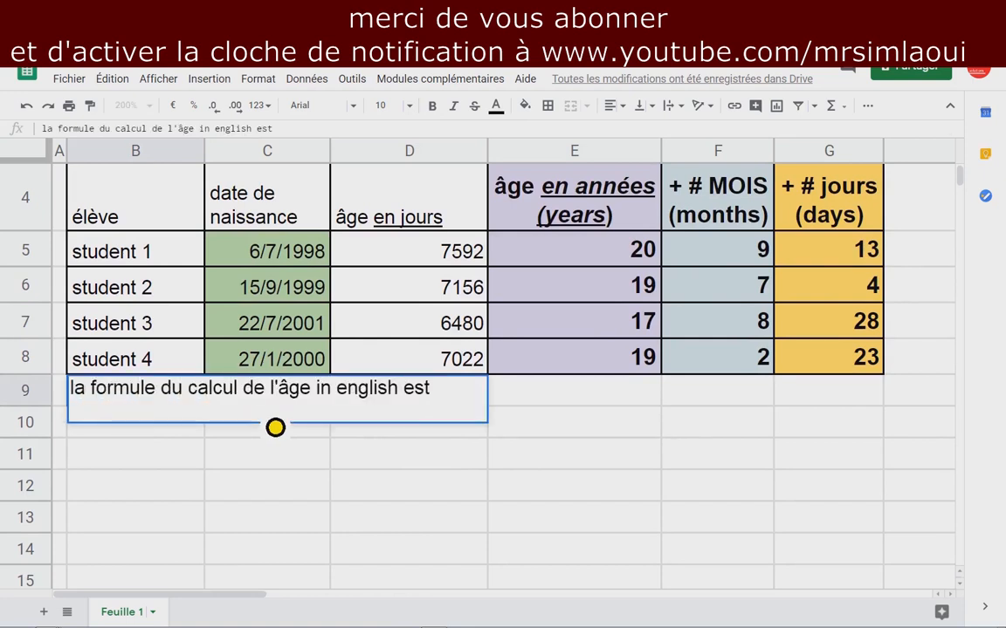
key("ctrl+v")
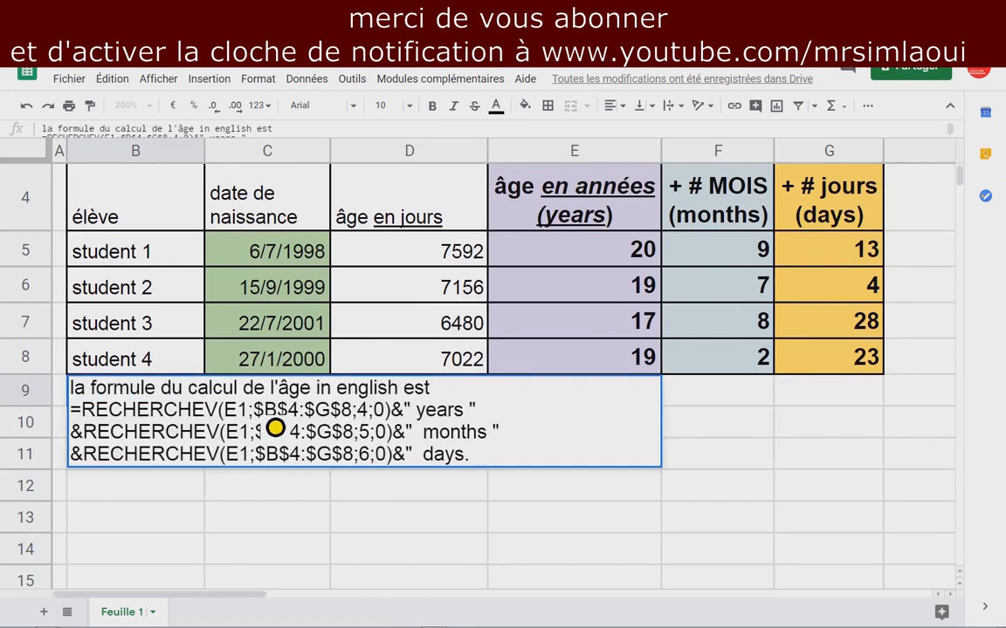
left_click(557, 504)
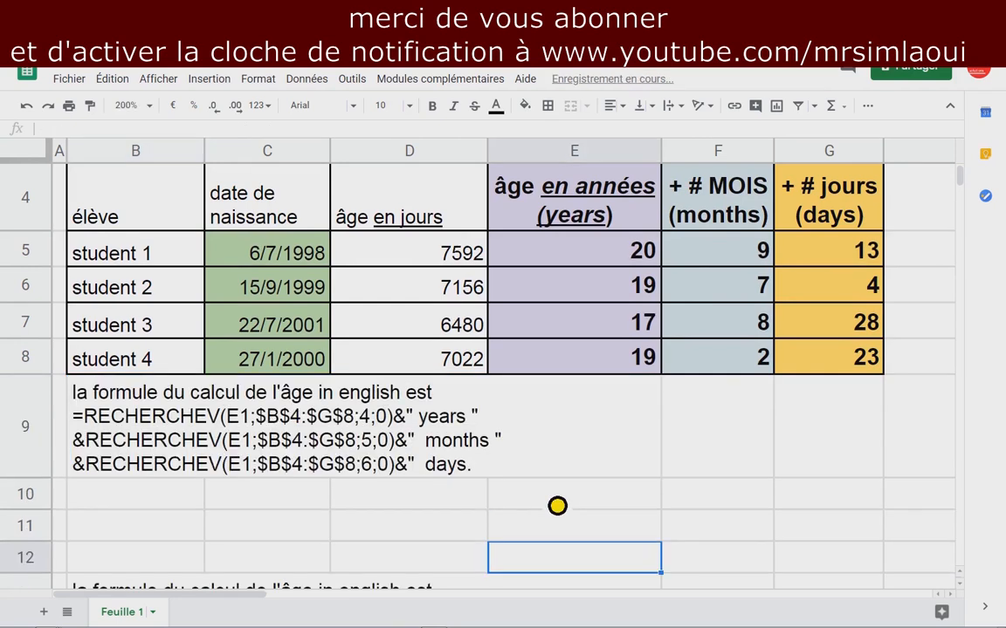
Clear the duplicated English formula note from B13:E13.
left_click(239, 475)
left_click(104, 421)
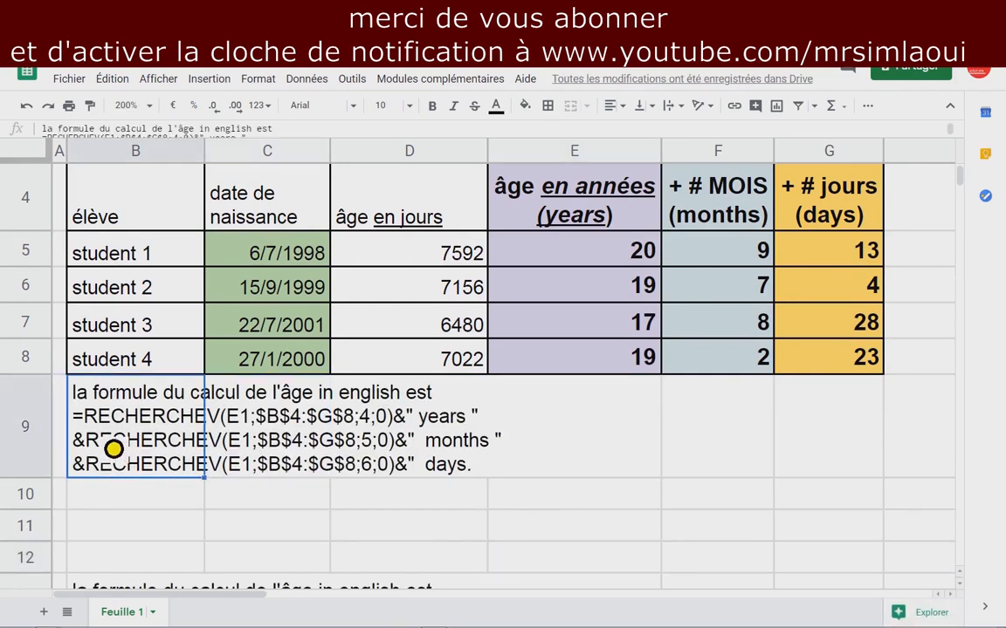
left_click(577, 475)
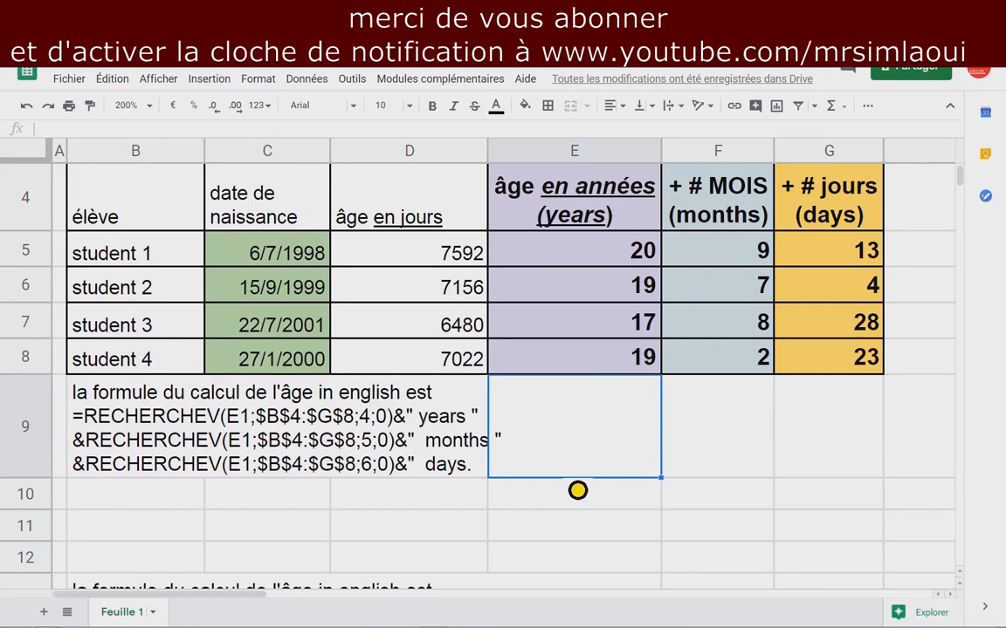
scroll(577, 491, "down", 4)
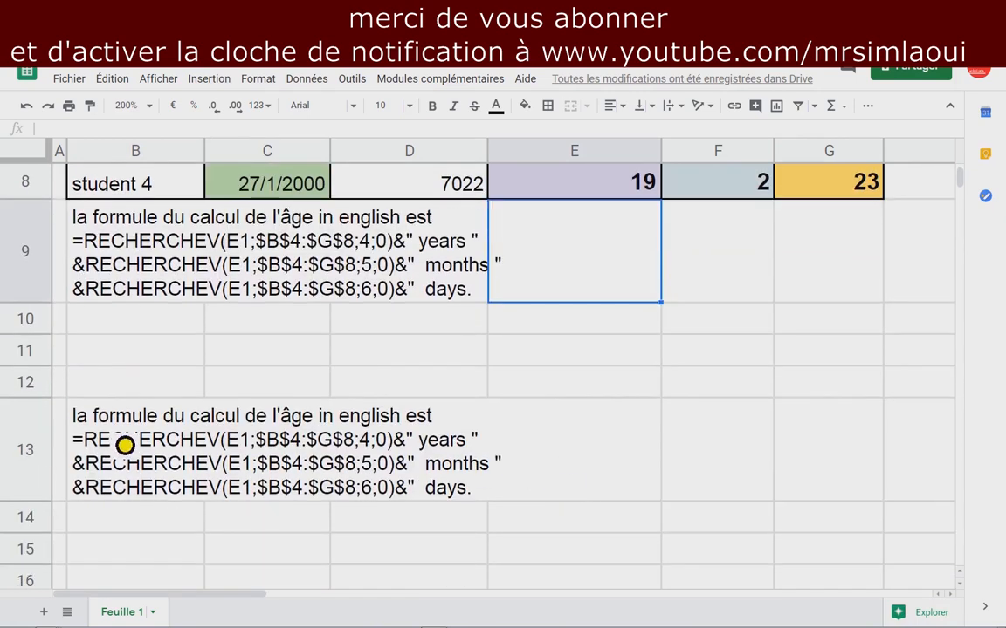
left_click(104, 435)
left_click_drag(105, 435, 577, 463)
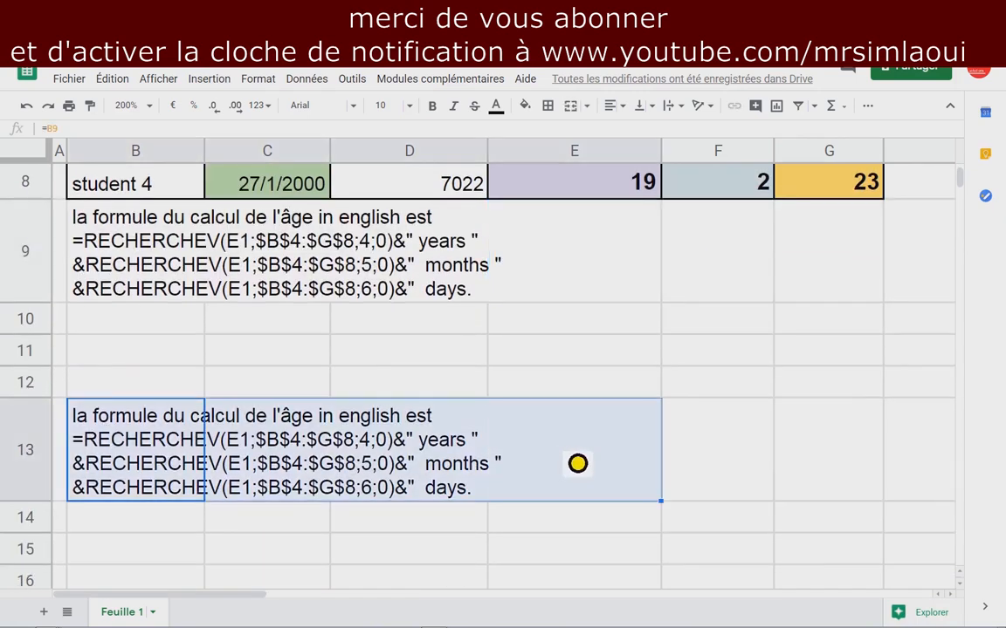
key("Delete")
Enter the note "et la formule du calcul de l'âge en français est" in B11.
left_click(173, 348)
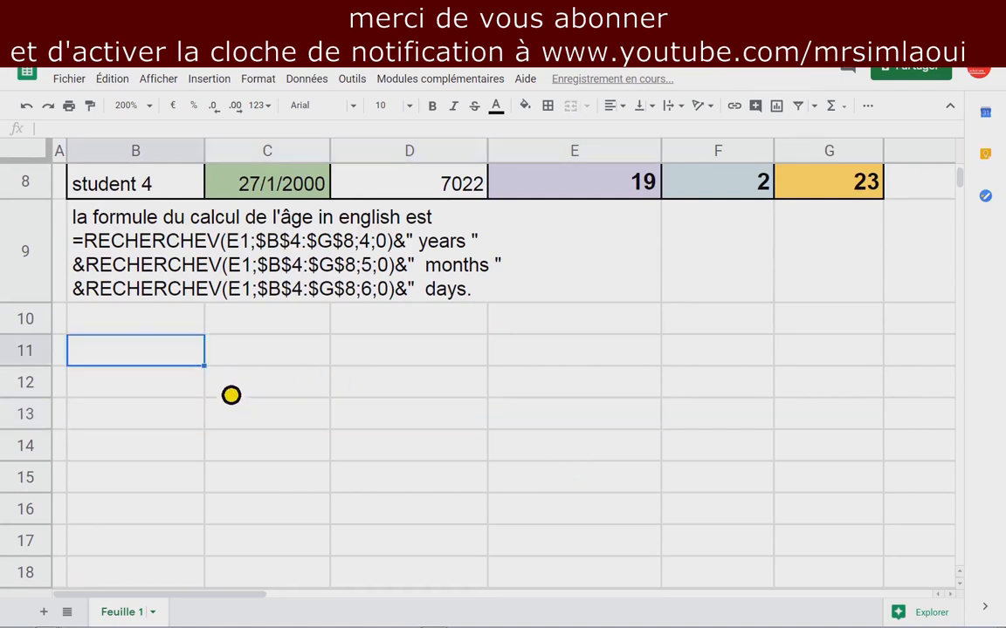
scroll(415, 446, "up", 1)
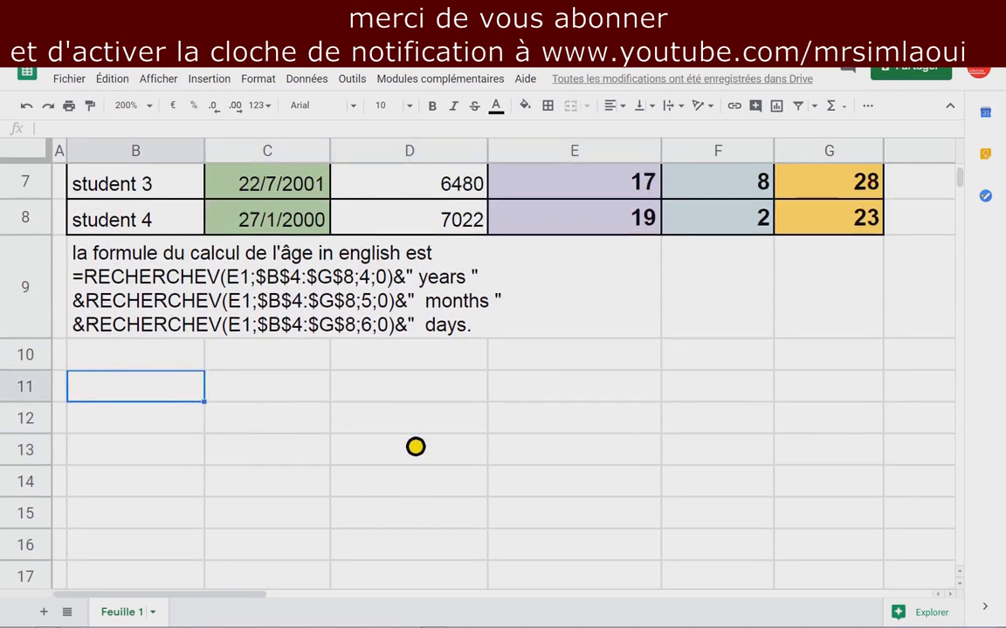
type("et la")
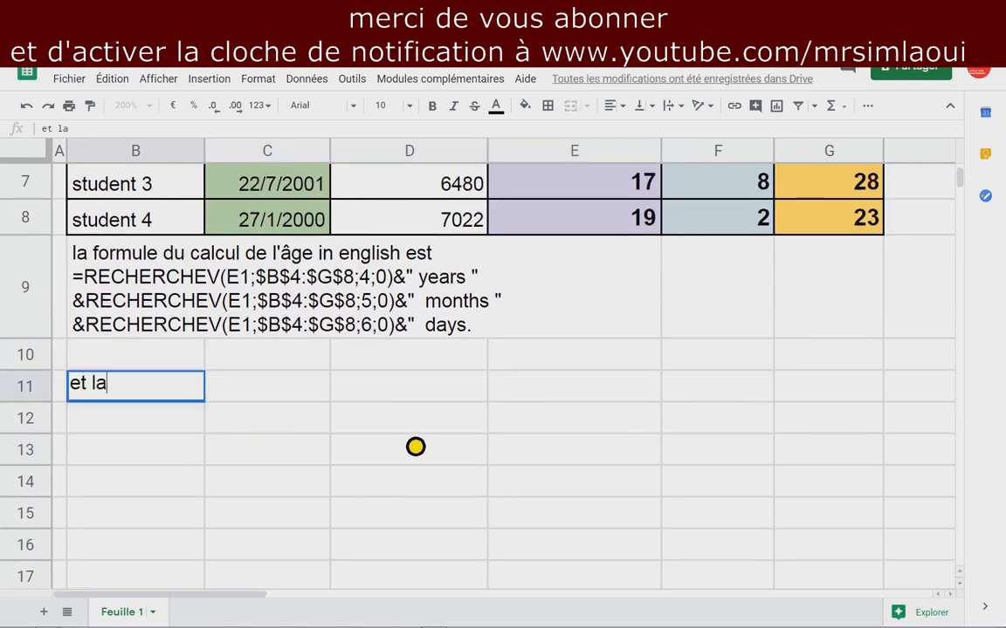
type(" formule d")
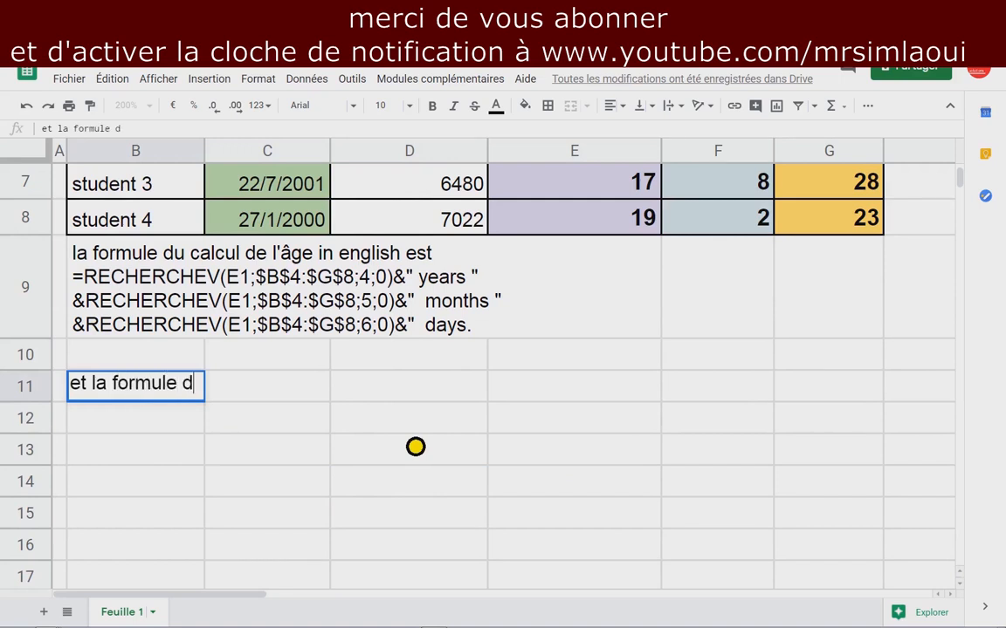
type("u calcul de l'a")
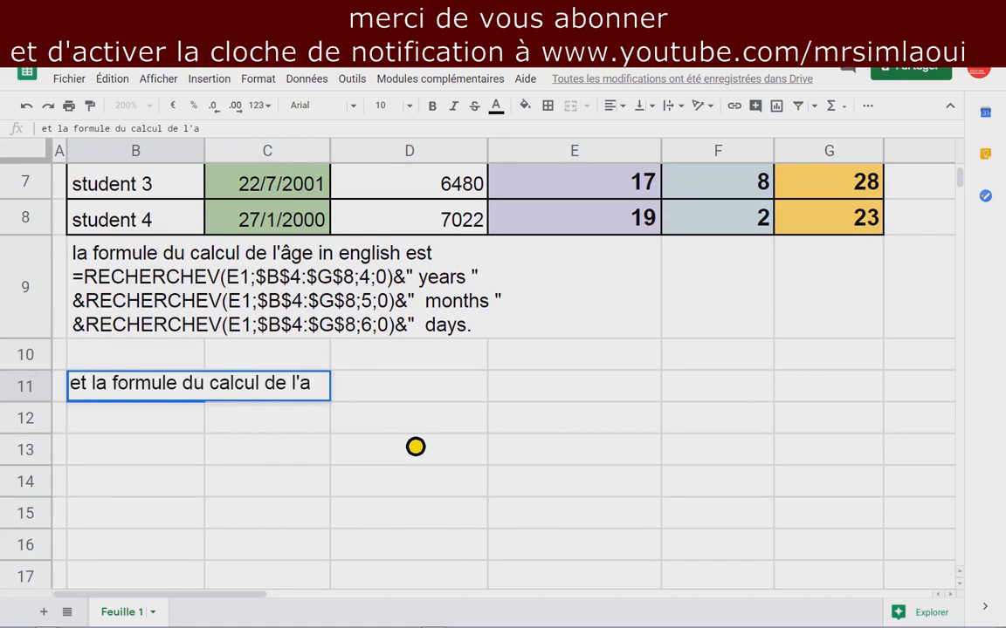
type("^ge")
key("BackSpace")
key("BackSpace")
key("BackSpace")
key("BackSpace")
type("âge en français est")
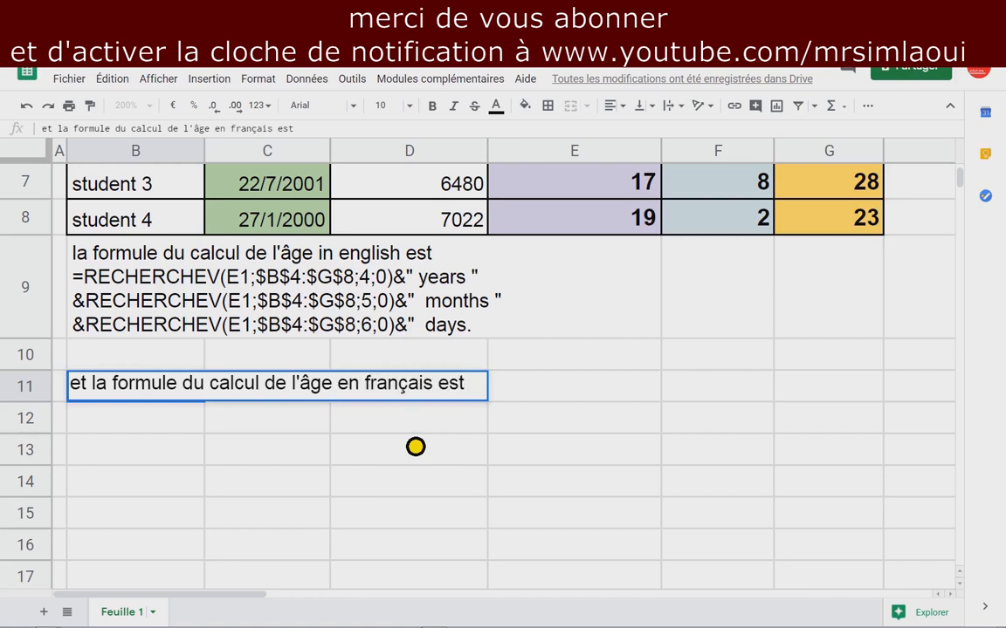
key("Return")
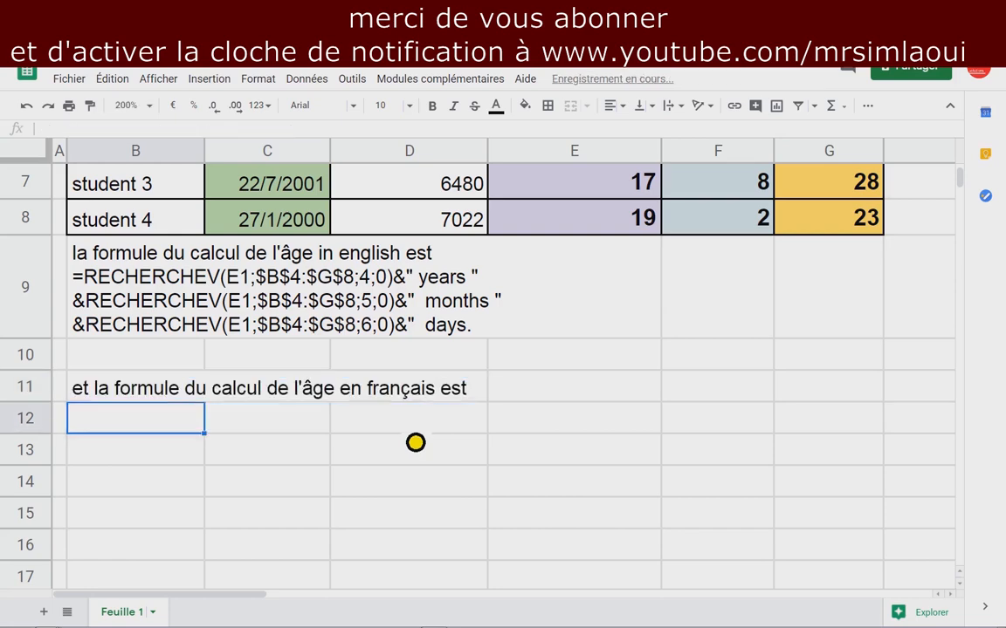
Copy the RECHERCHEV formula text that builds the French age in E3, without altering the cell.
scroll(427, 432, "up", 5)
left_click(521, 278)
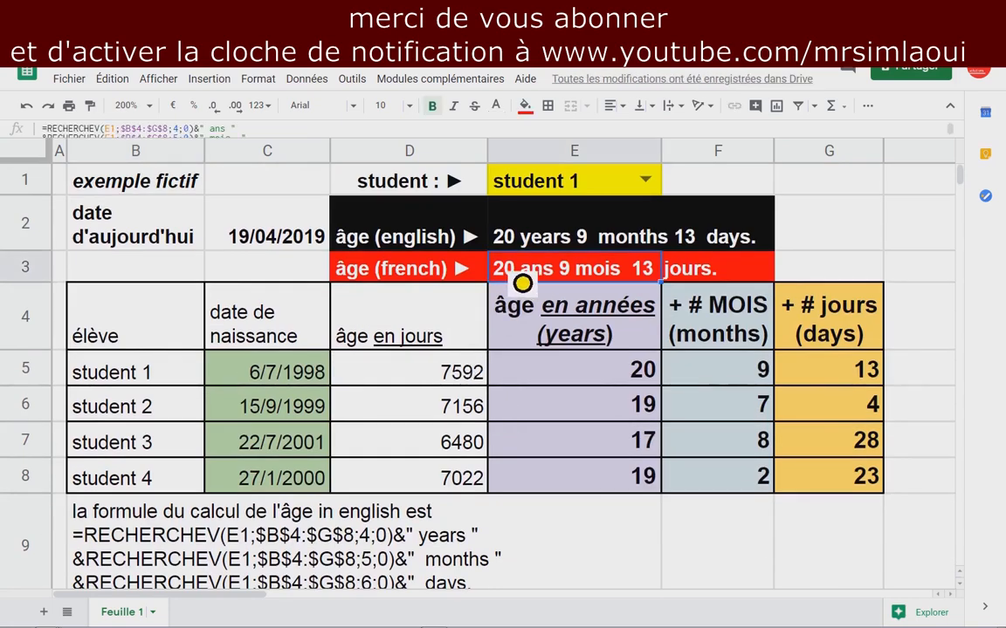
double_click(522, 284)
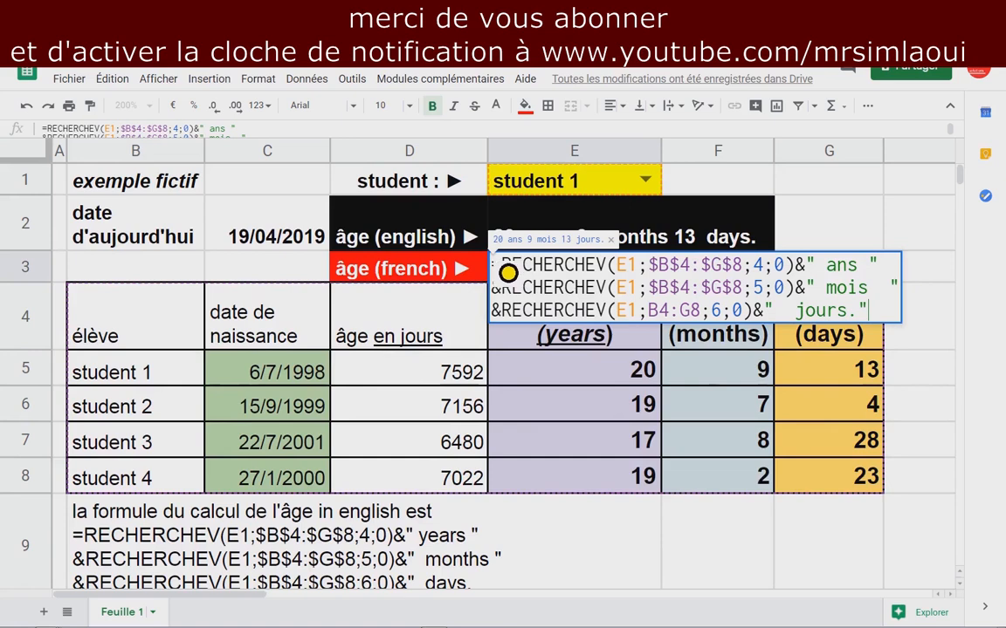
left_click_drag(508, 272, 904, 326)
key("ctrl+c")
key("Escape")
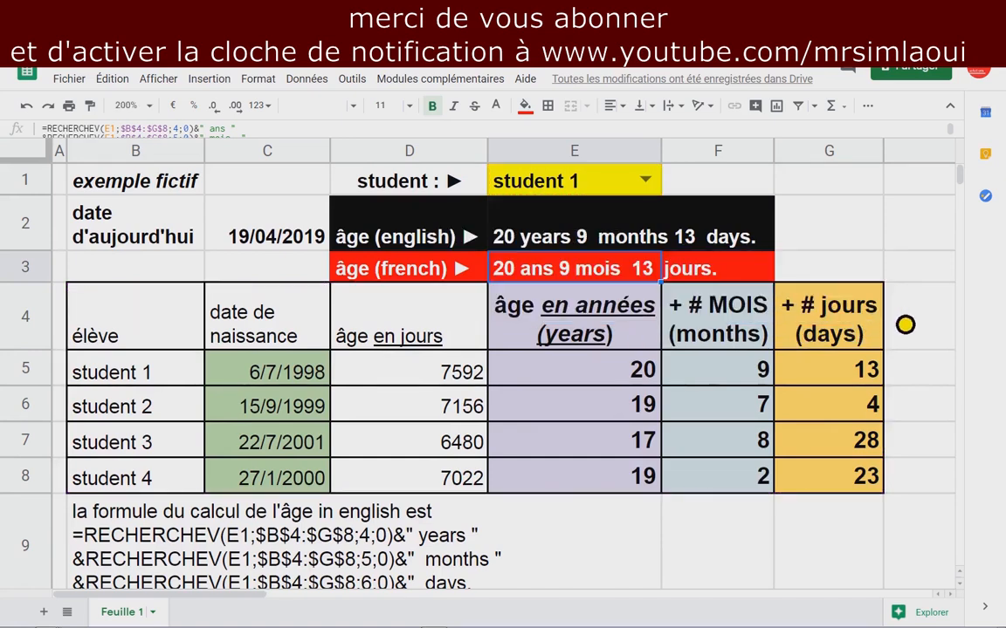
Add a line break after the text in B11 and paste the copied French age formula beneath it.
scroll(349, 559, "down", 1)
scroll(356, 579, "down", 1)
left_click(164, 534)
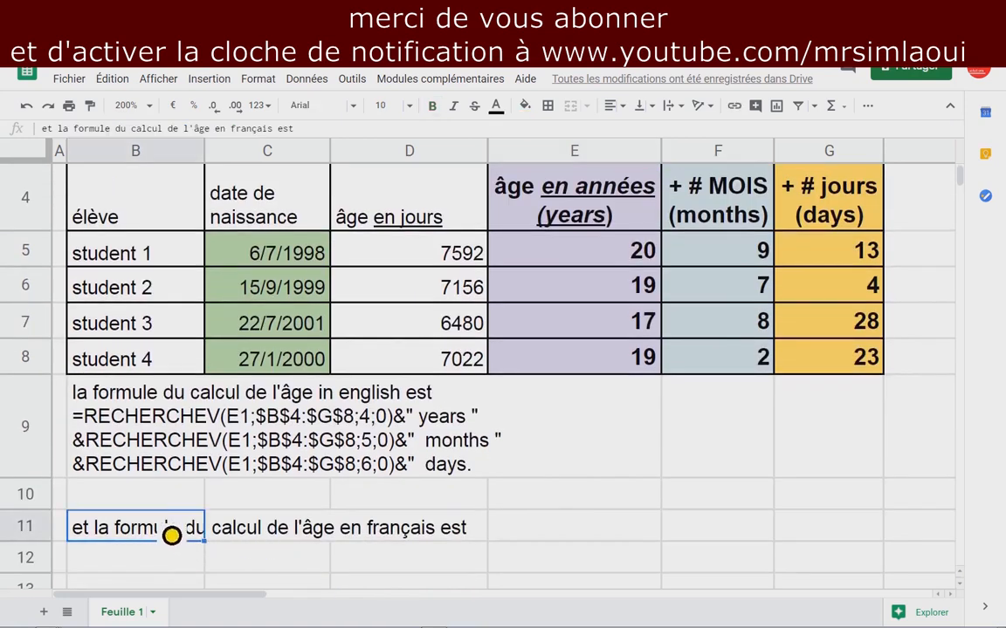
scroll(301, 539, "down", 3)
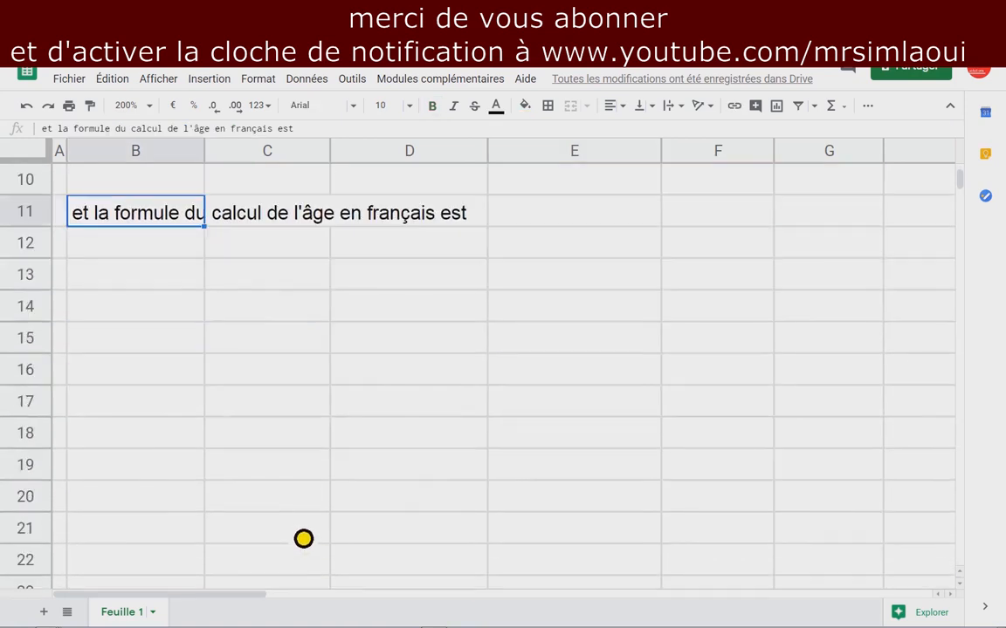
double_click(153, 223)
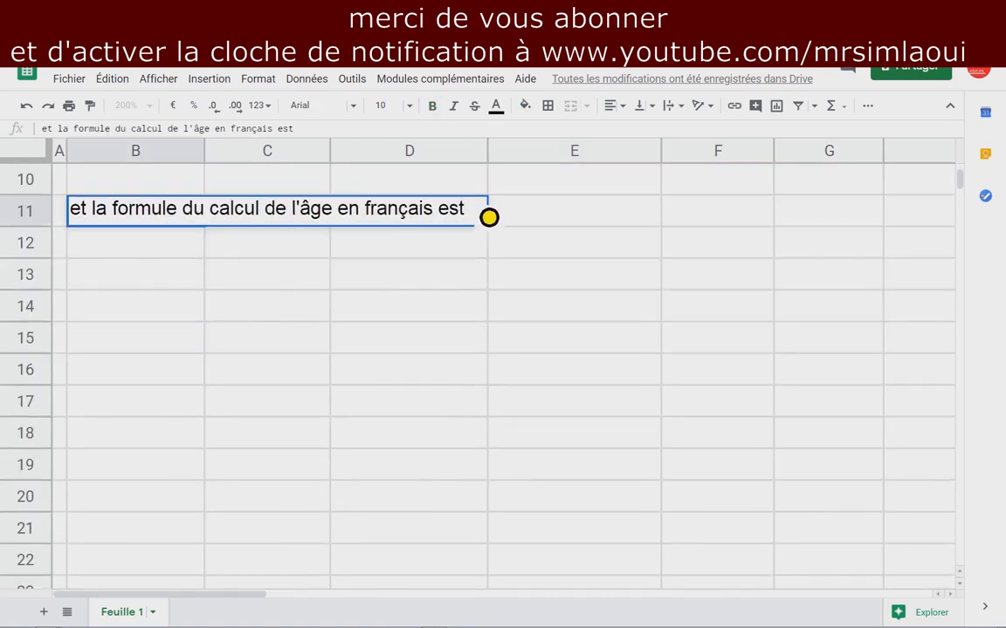
key("alt+Return")
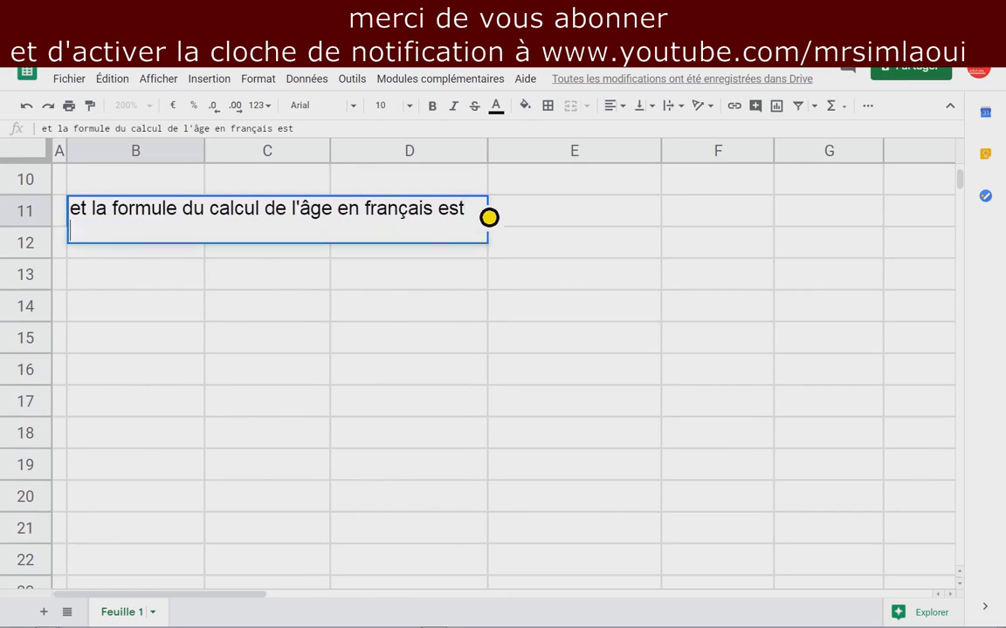
key("ctrl+v")
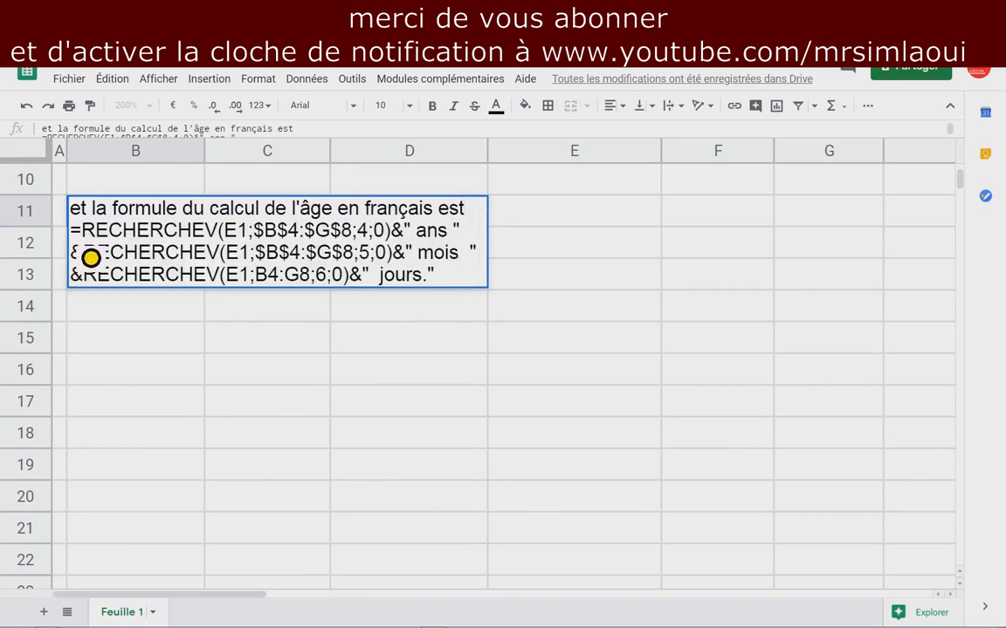
Make the three RECHERCHEV formula lines in B11 bold and finish editing the cell.
left_click_drag(69, 232, 486, 289)
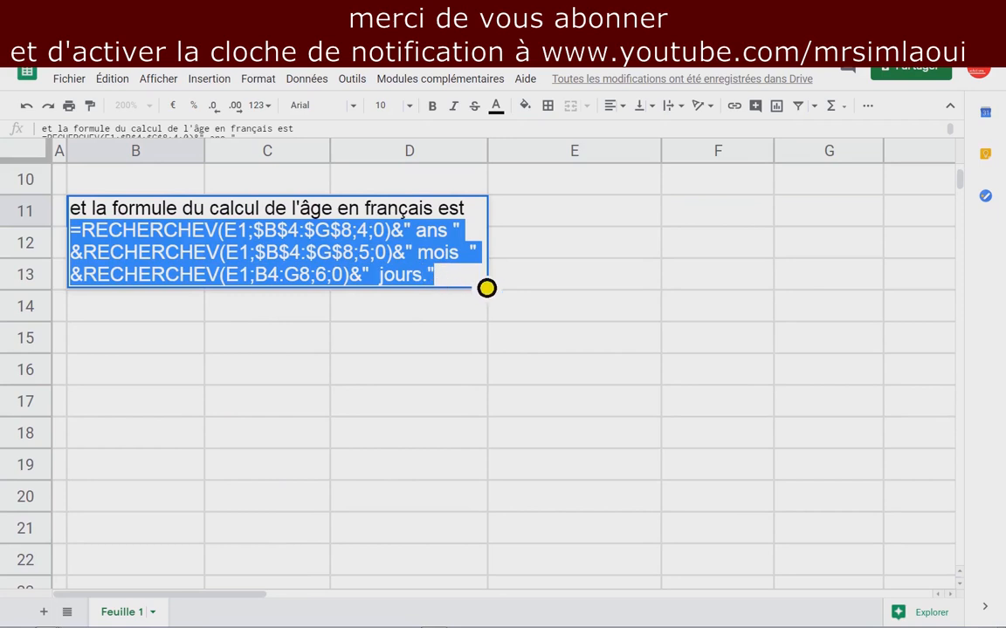
left_click(433, 107)
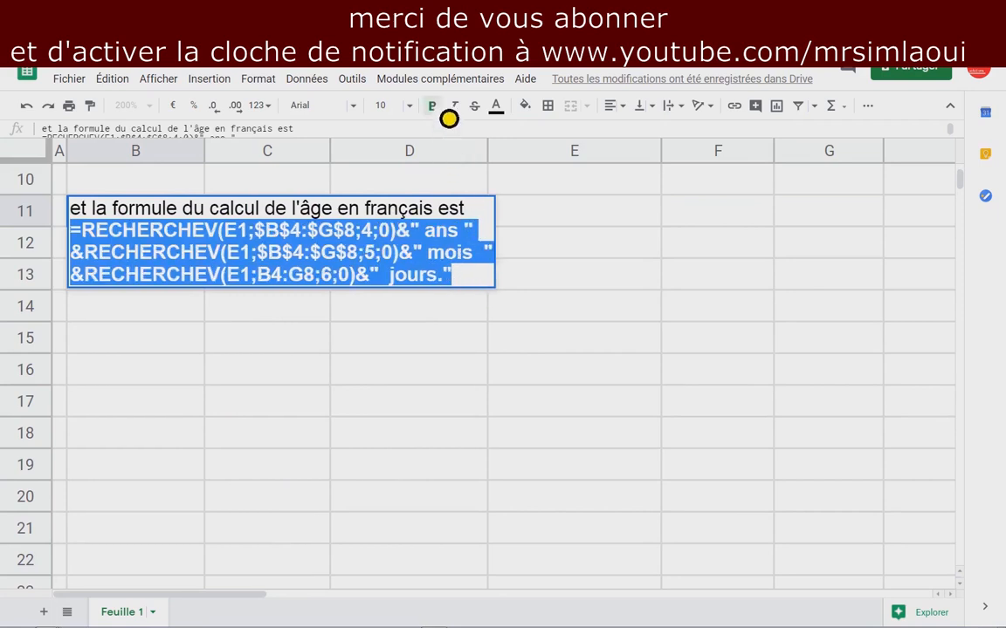
left_click(576, 253)
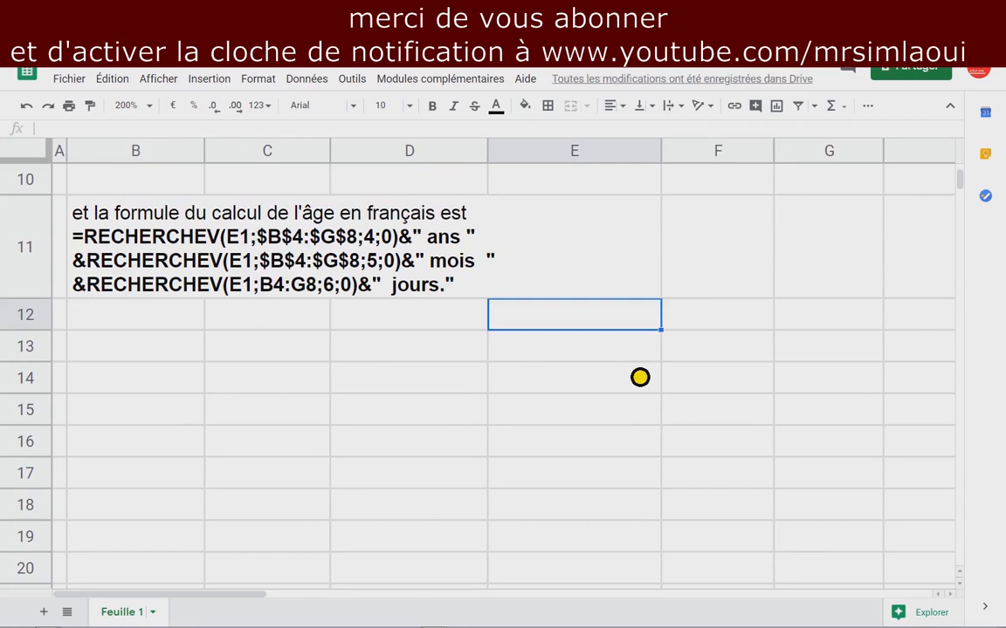
scroll(640, 377, "up", 3)
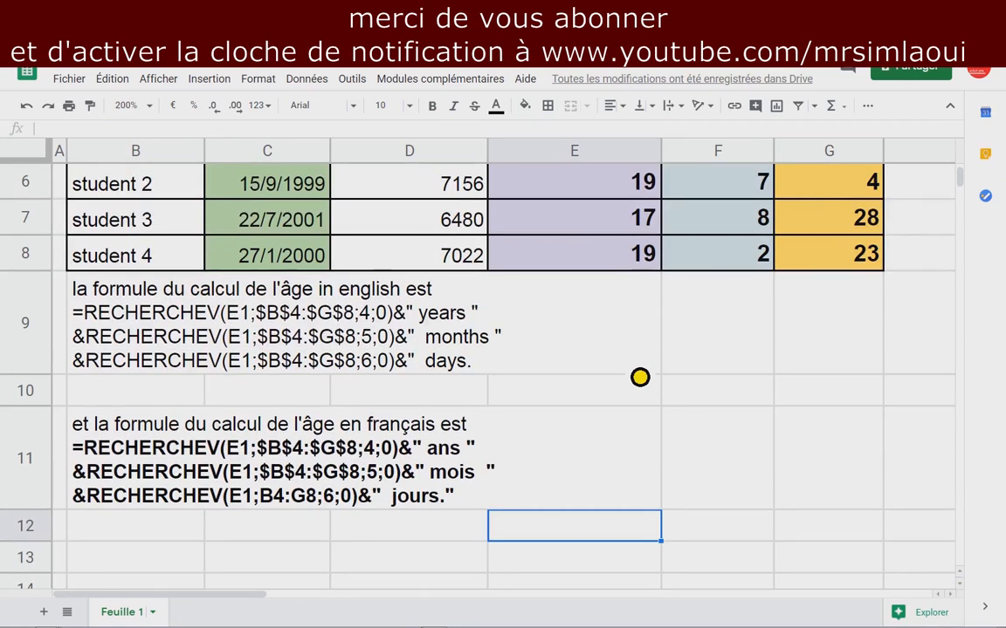
scroll(640, 377, "down", 5)
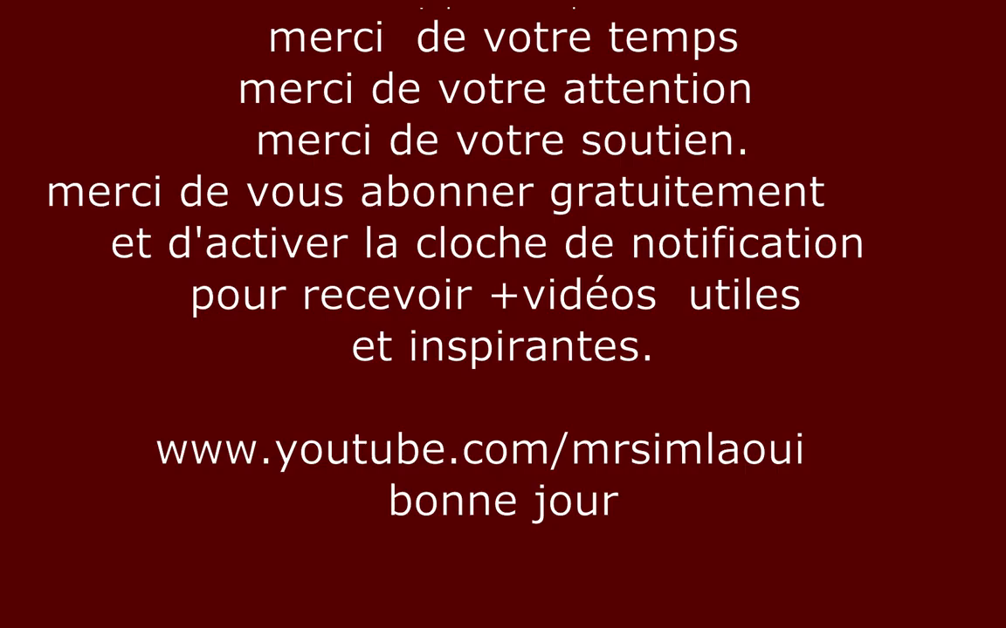